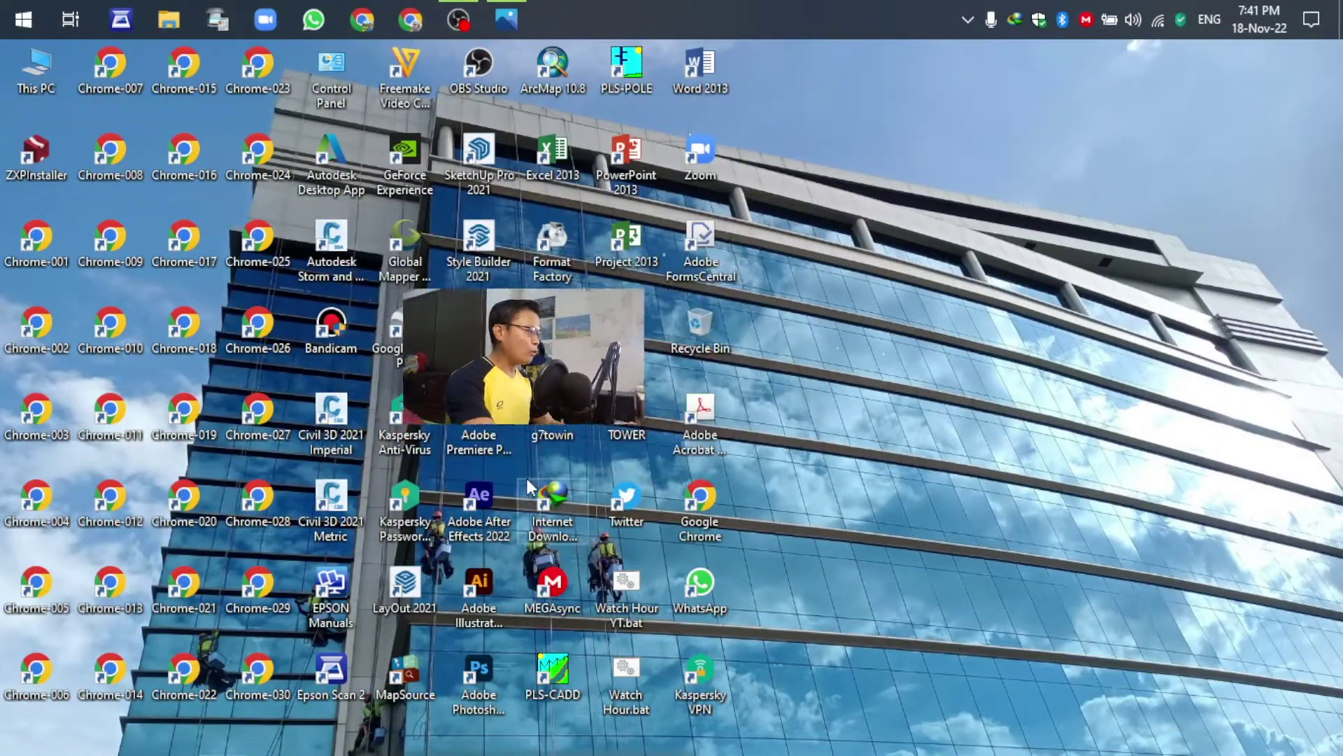
- Open Adobe Illustrator and create a 1280 x 720 px landscape document named "Wall paper" in CMYK Color
click(489, 584)
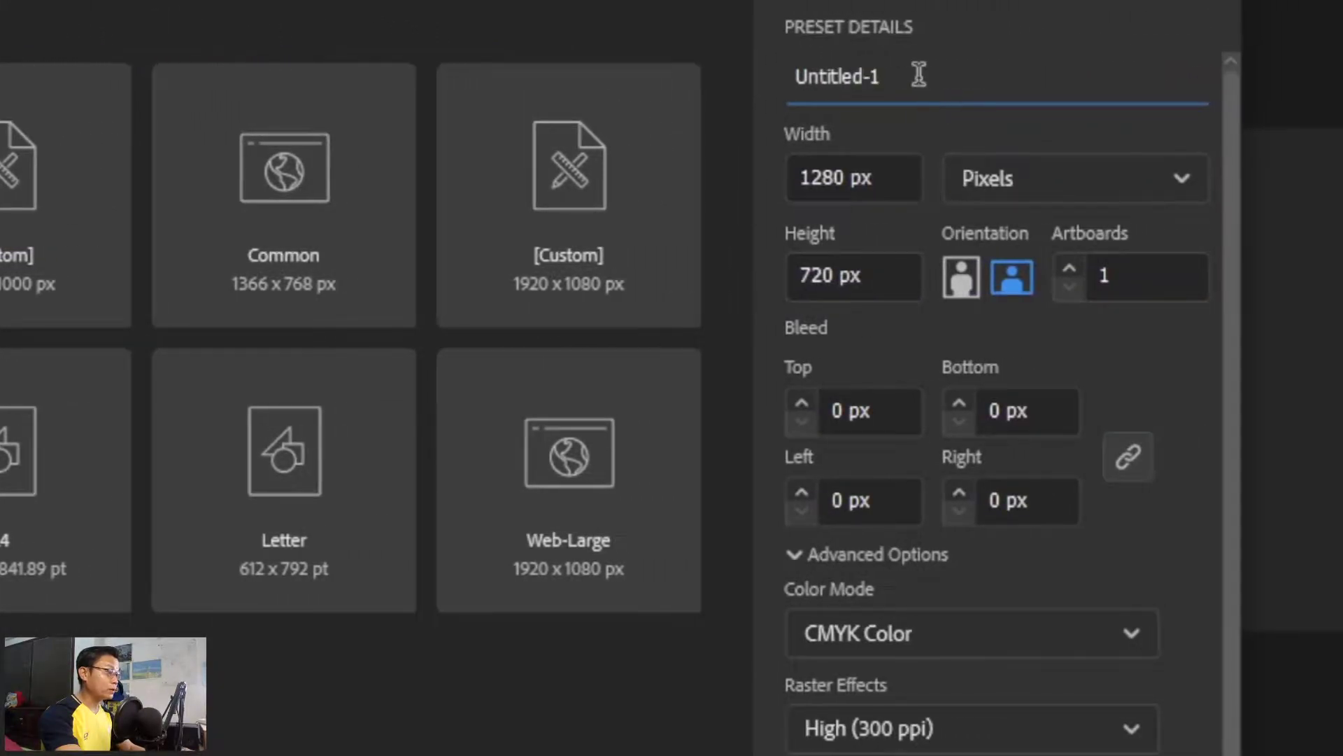
drag(1108, 72, 655, 72)
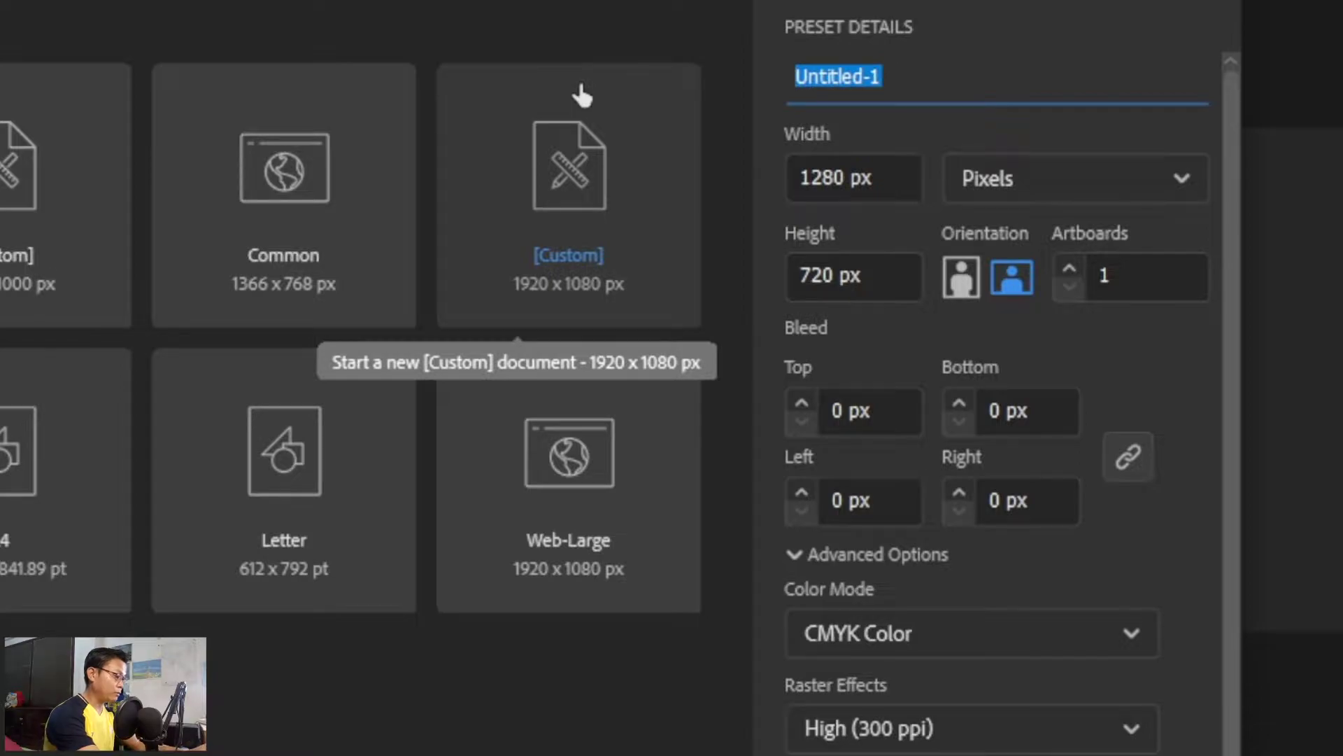
text(Wall )
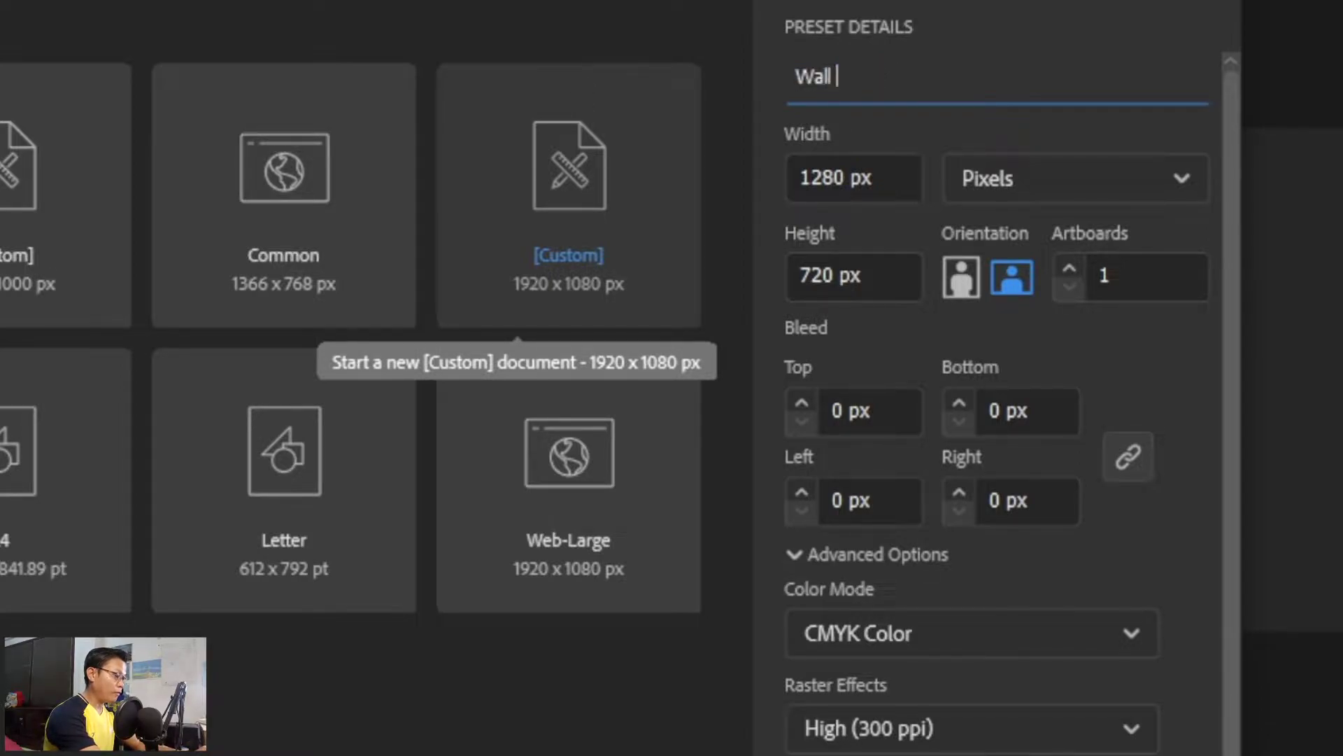
text(paper)
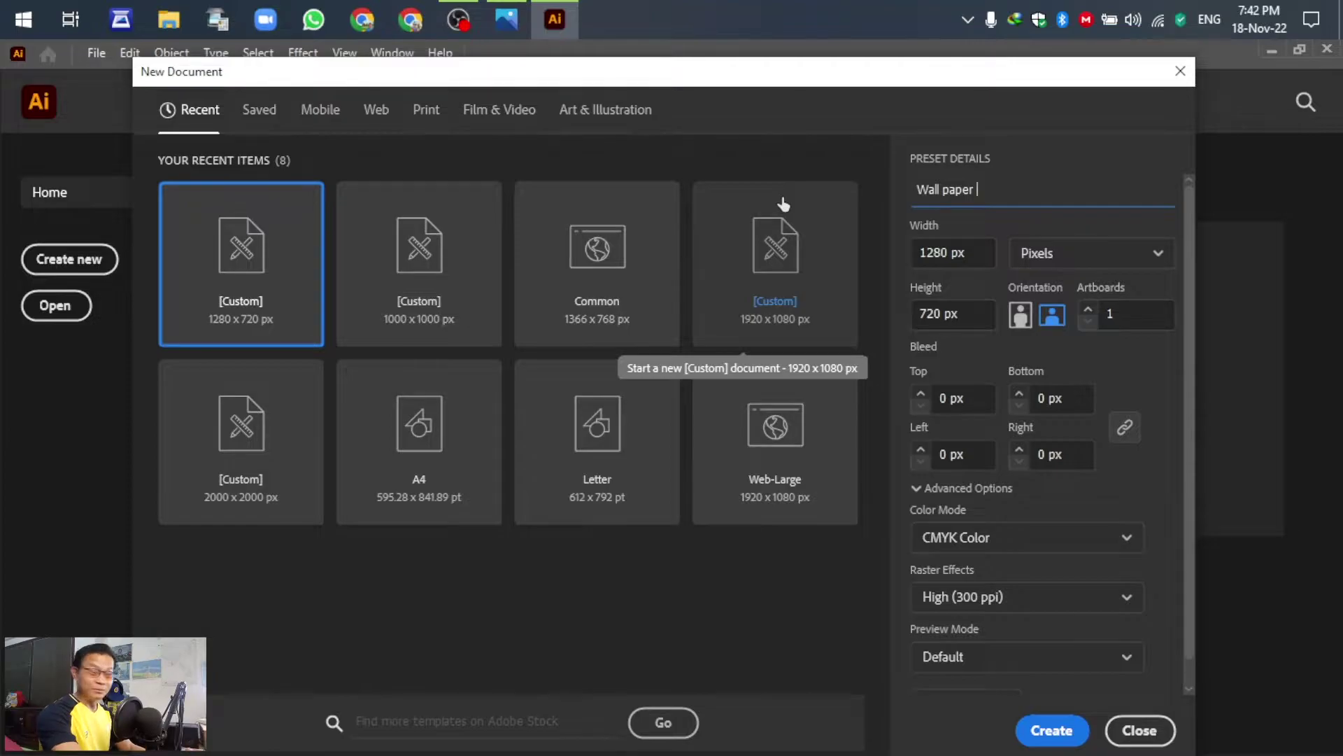
click(1046, 730)
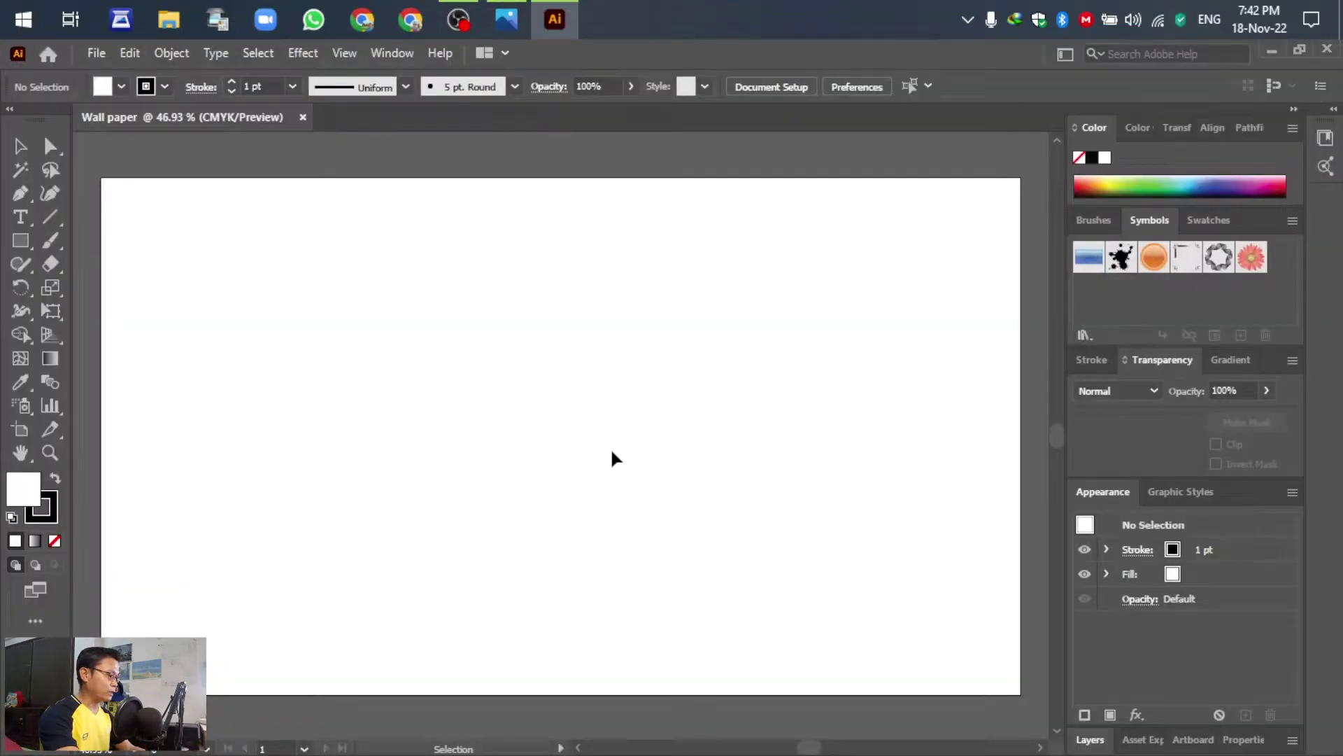
- Examine the reference wallpaper Untitled-1.jpg in Photos, then return to the new Illustrator document
key(ctrl+minus)
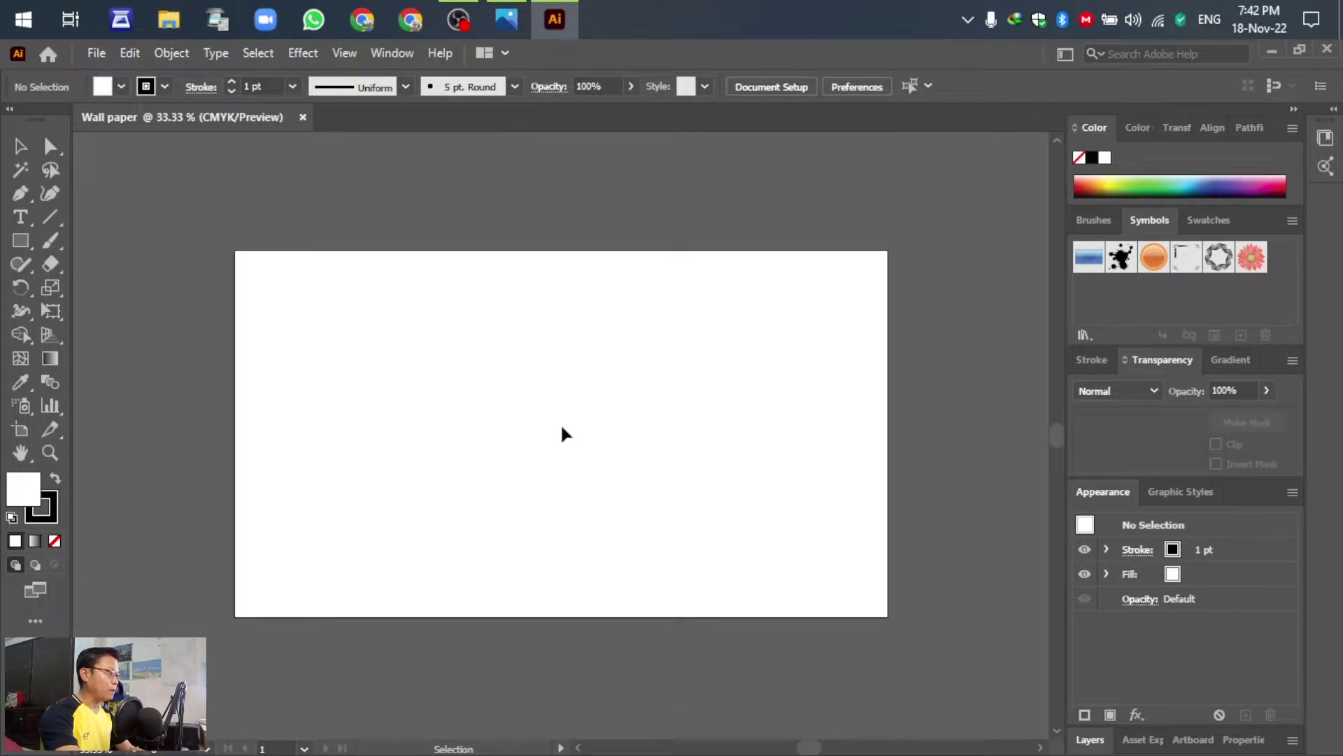
click(506, 19)
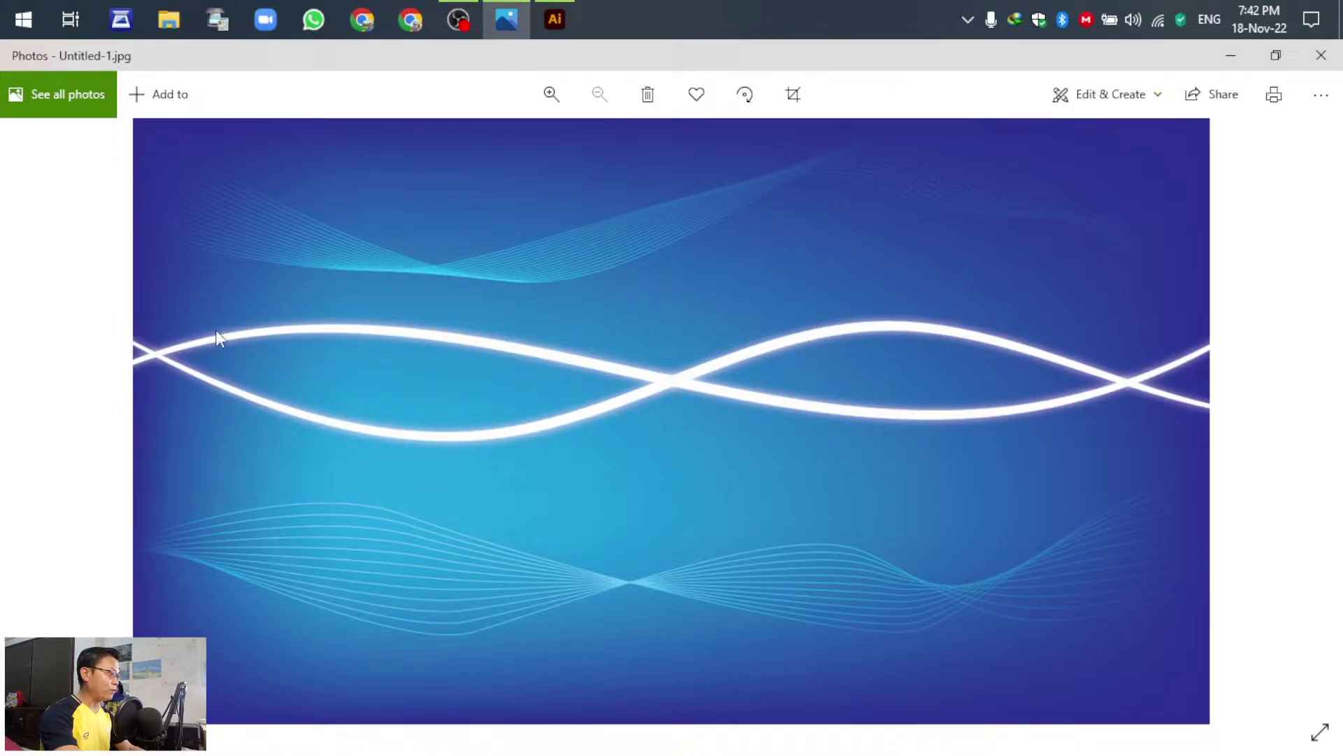
click(1231, 55)
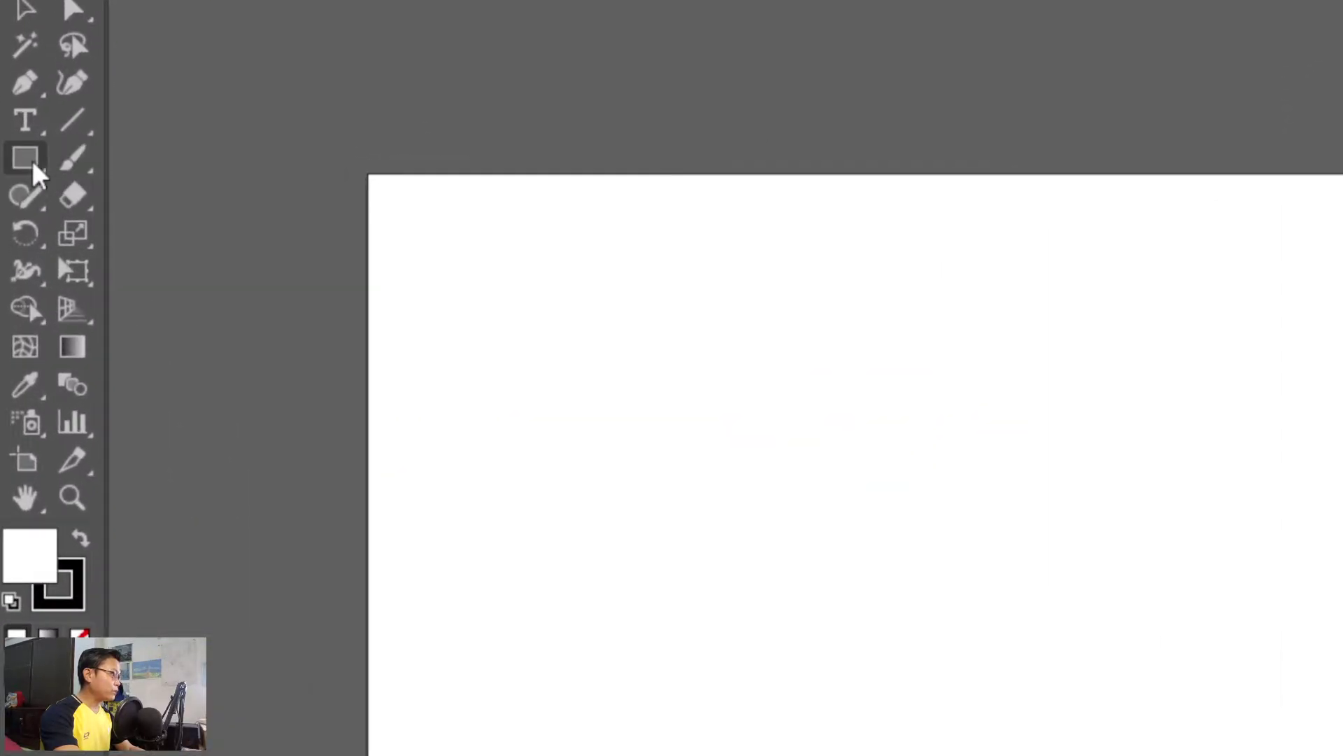
- Draw a 1280 x 720 px rectangle with a dark blue fill that covers the whole artboard
click(32, 160)
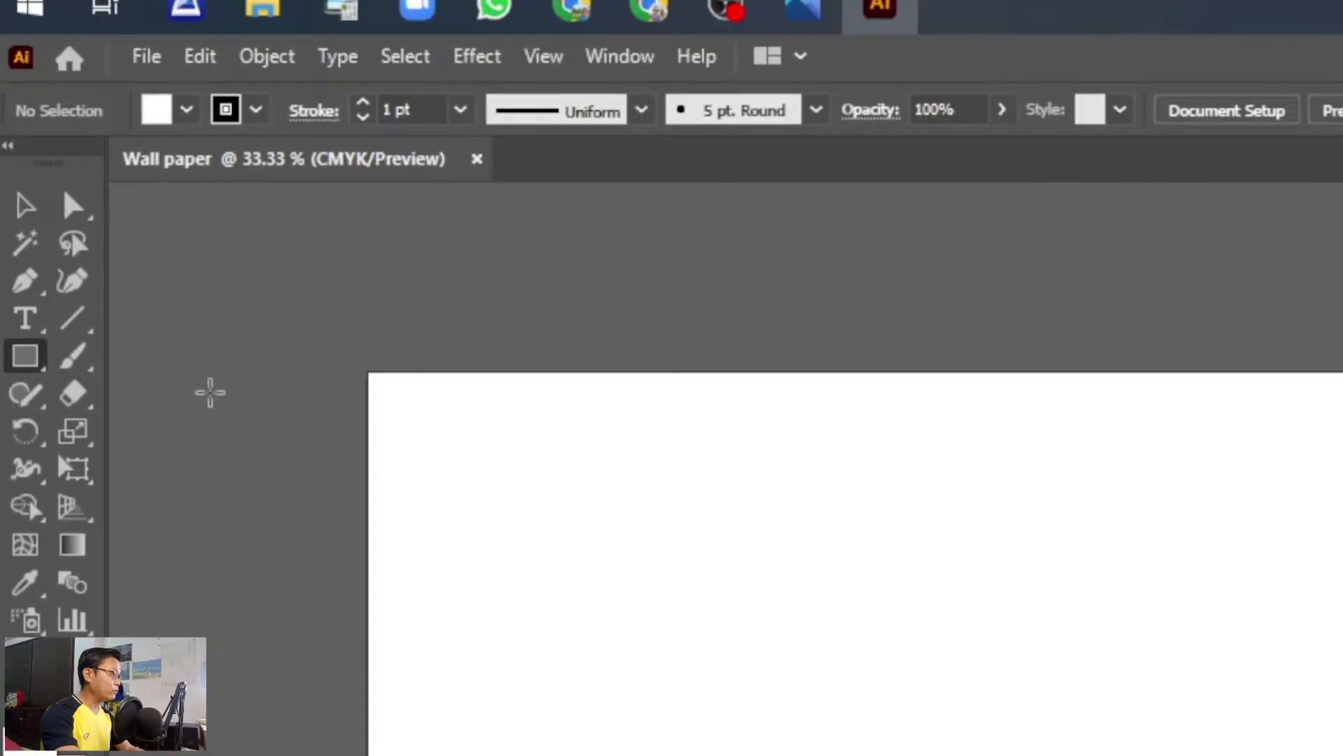
click(186, 111)
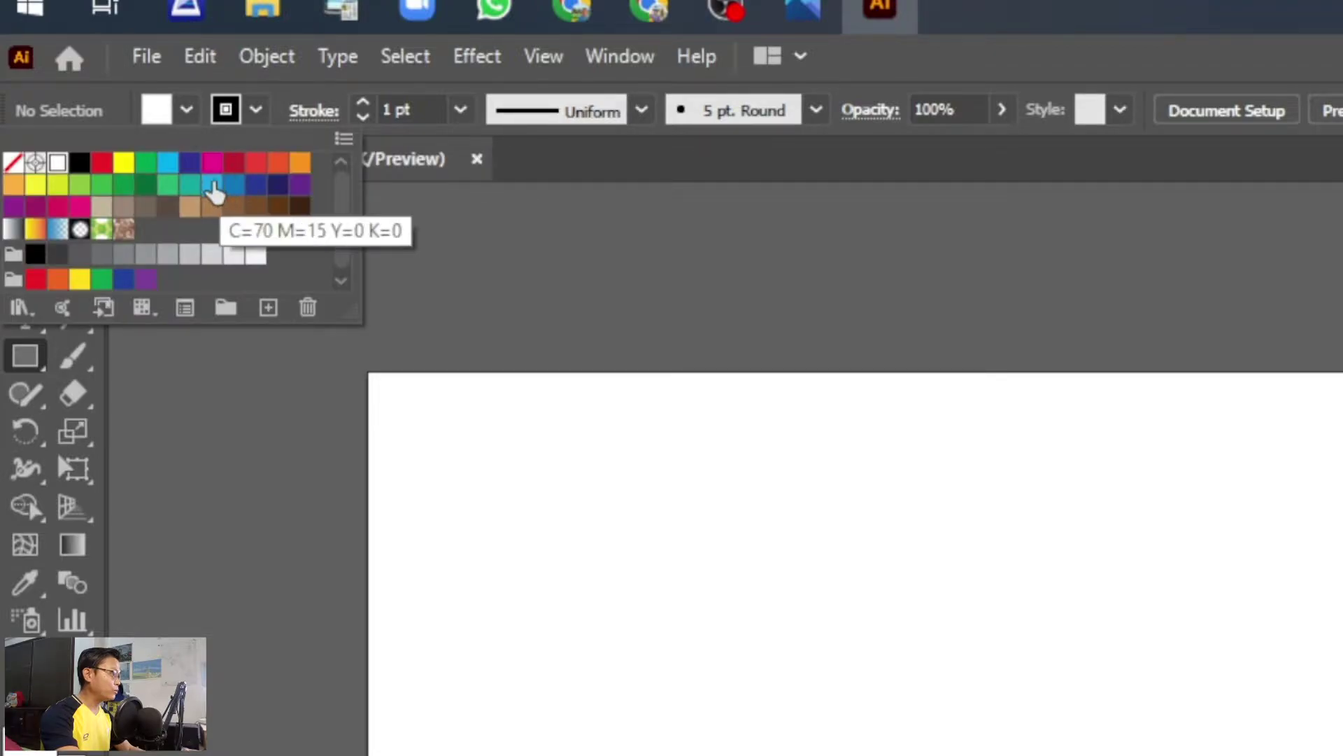
click(187, 165)
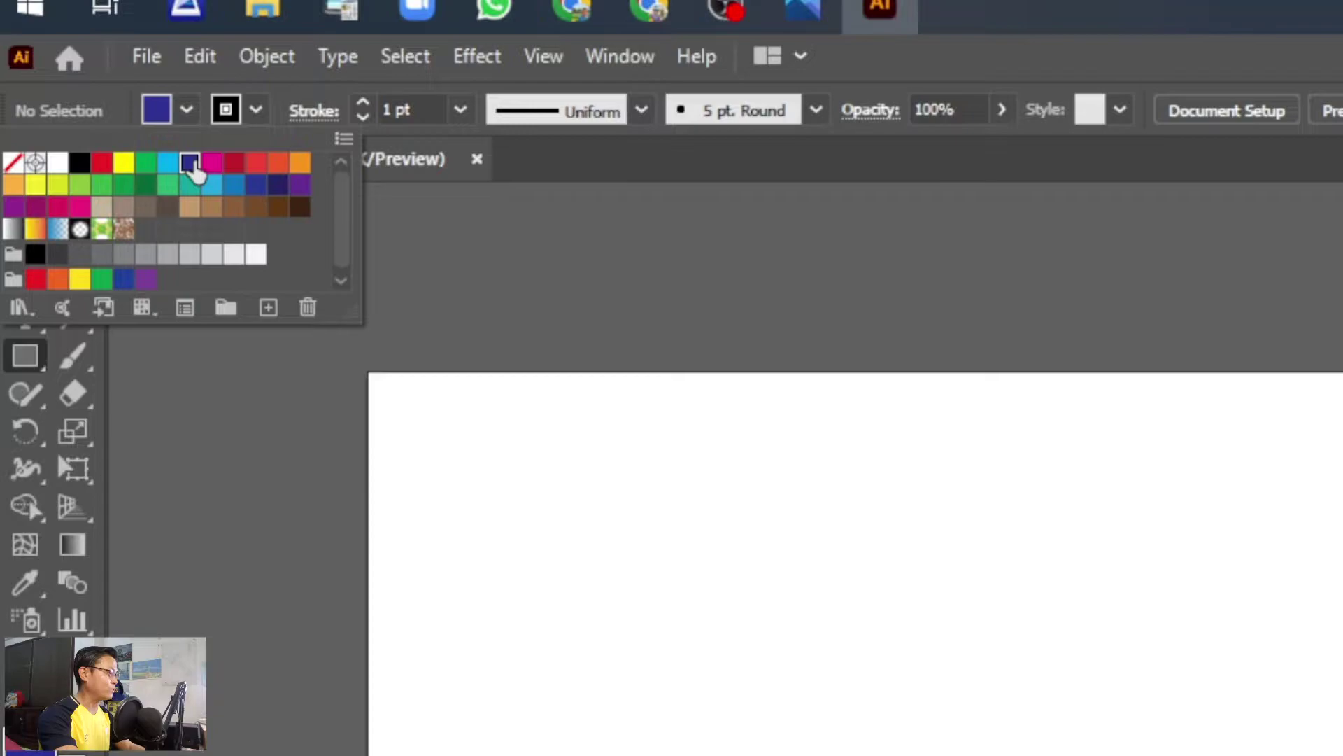
click(249, 484)
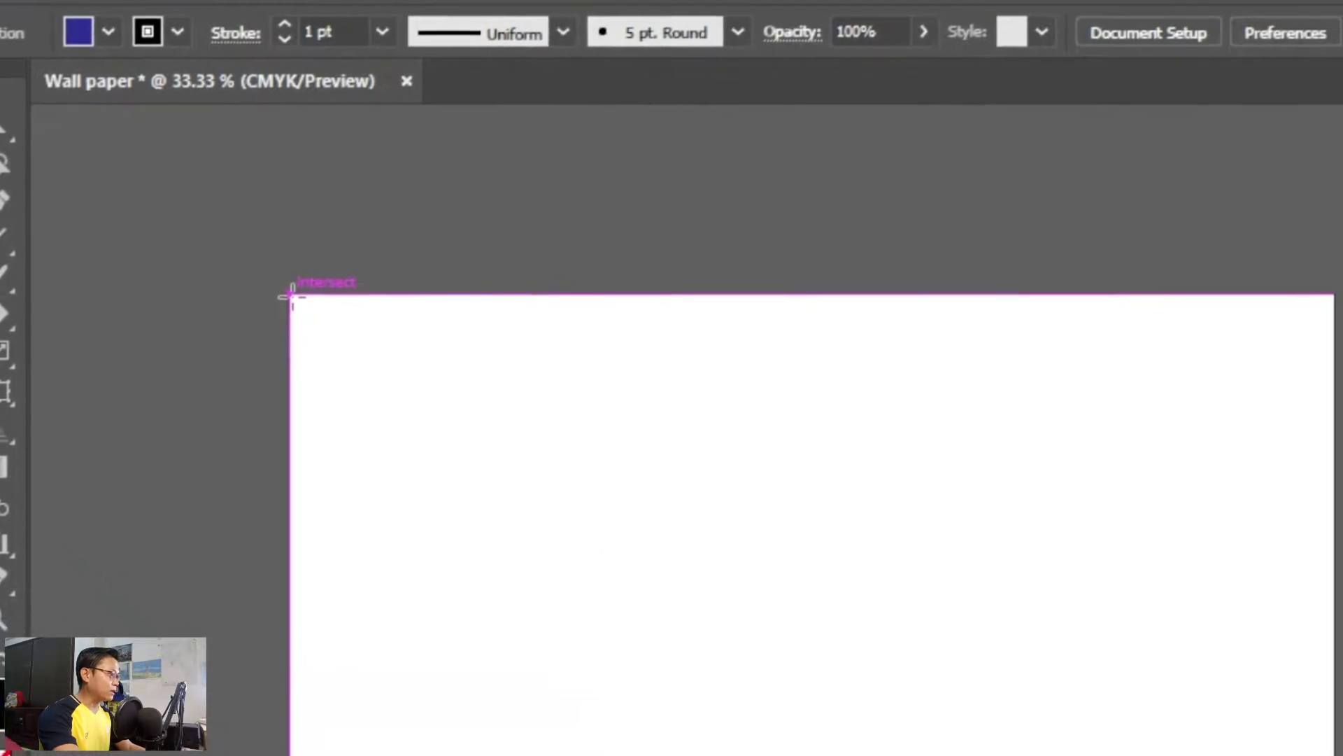
drag(369, 374, 916, 683)
drag(639, 408, 1139, 683)
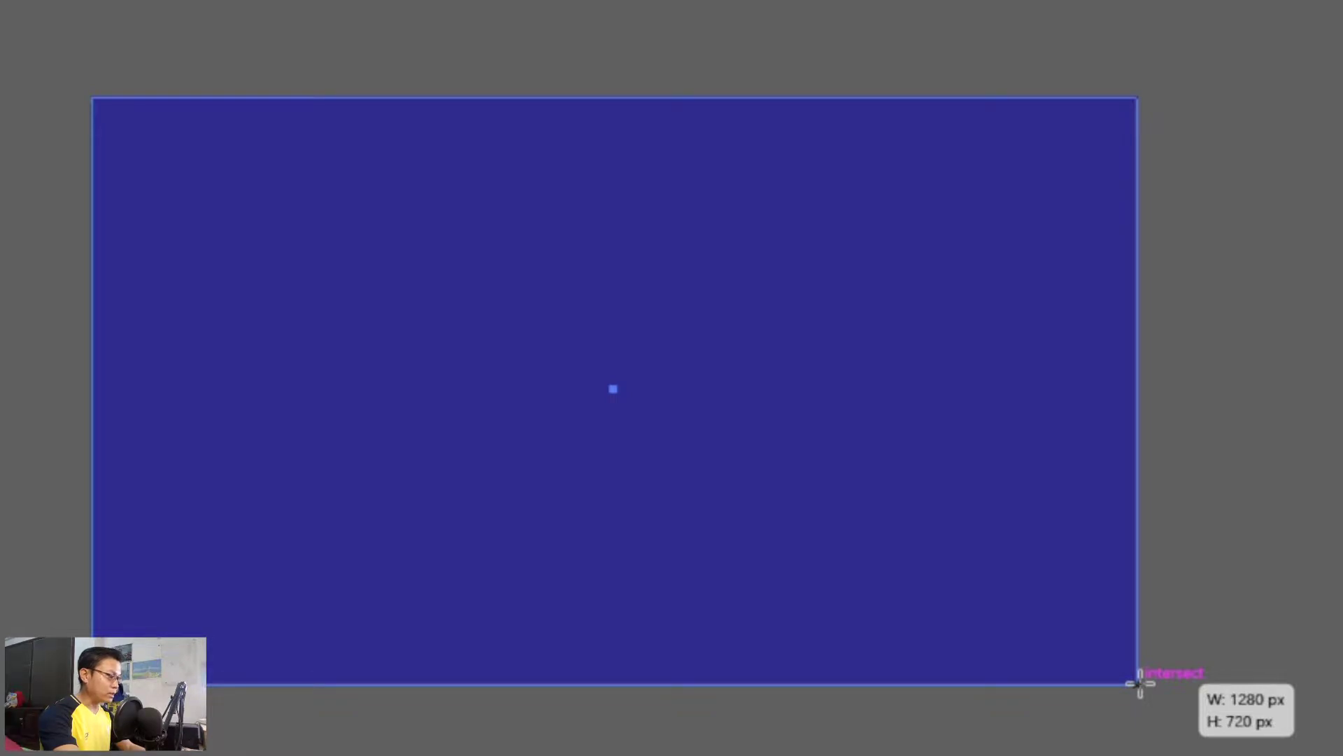
drag(1139, 684, 1139, 683)
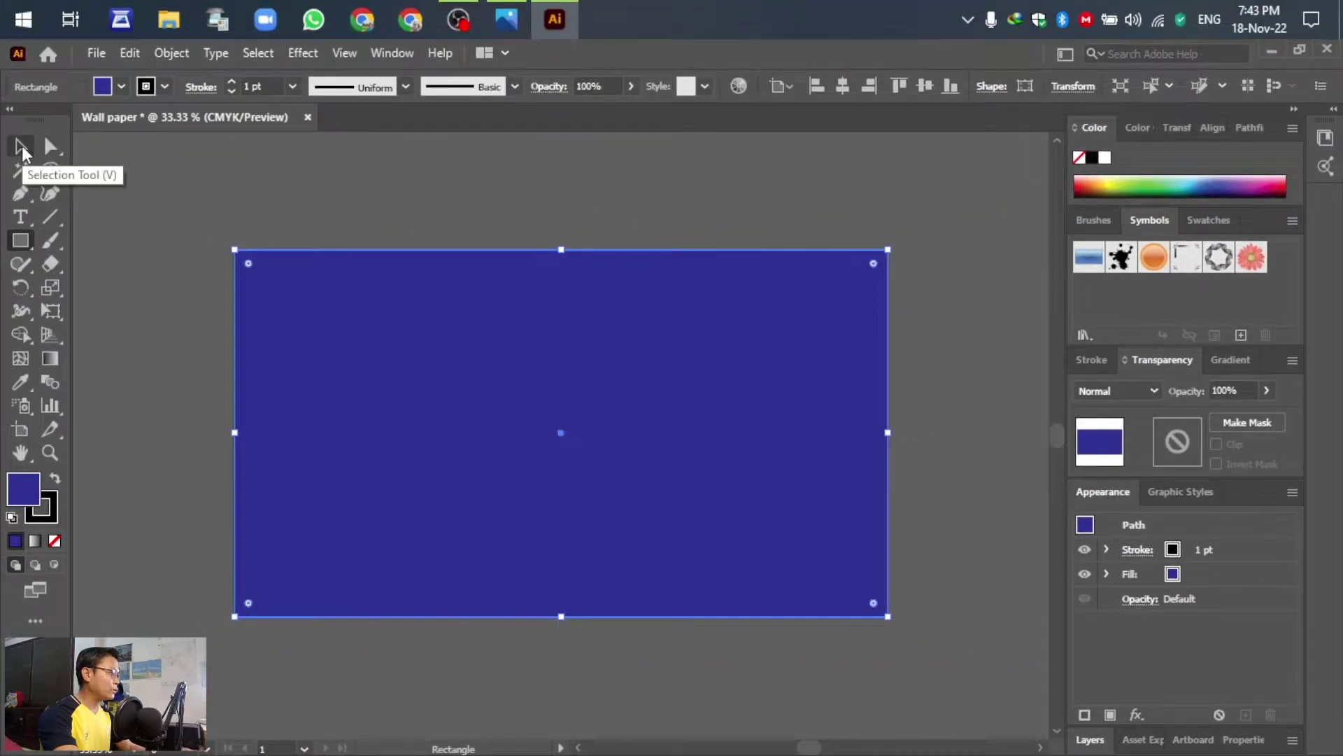
click(23, 146)
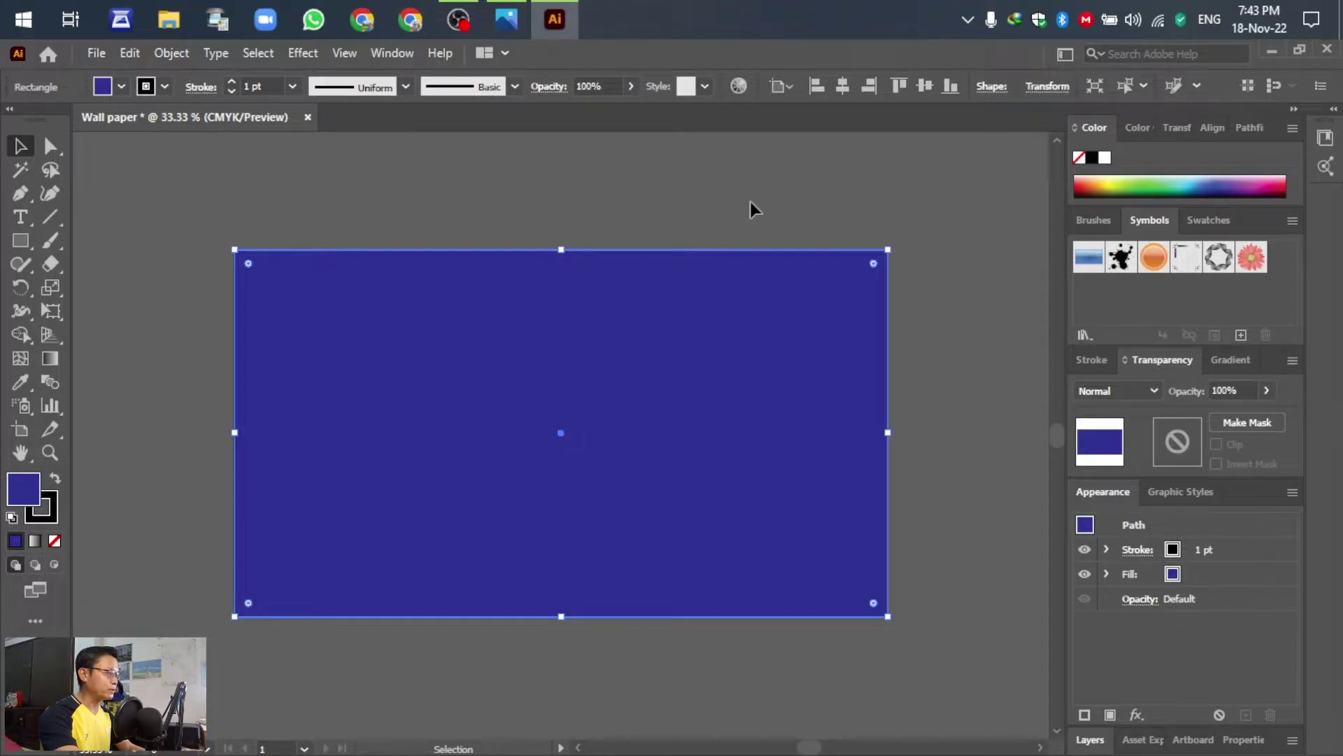
click(135, 203)
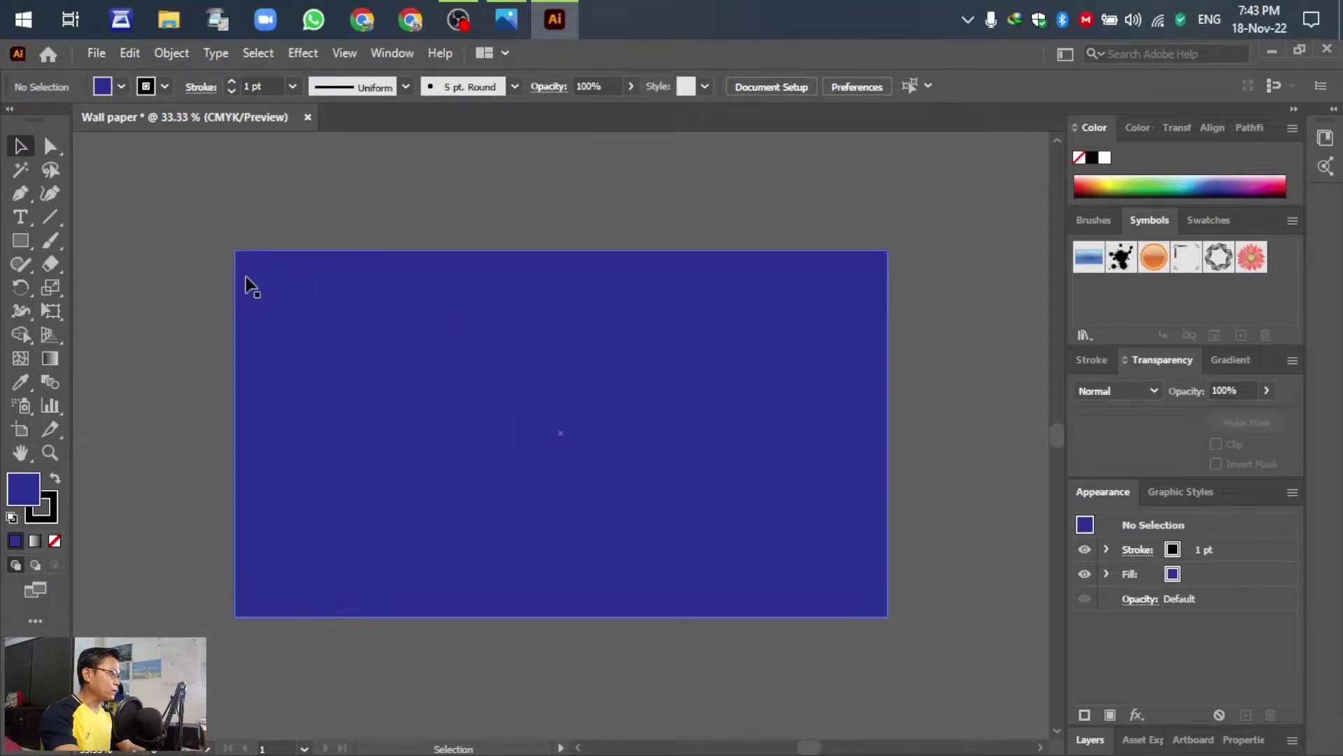
- Set the dark blue rectangle's stroke to none
click(312, 293)
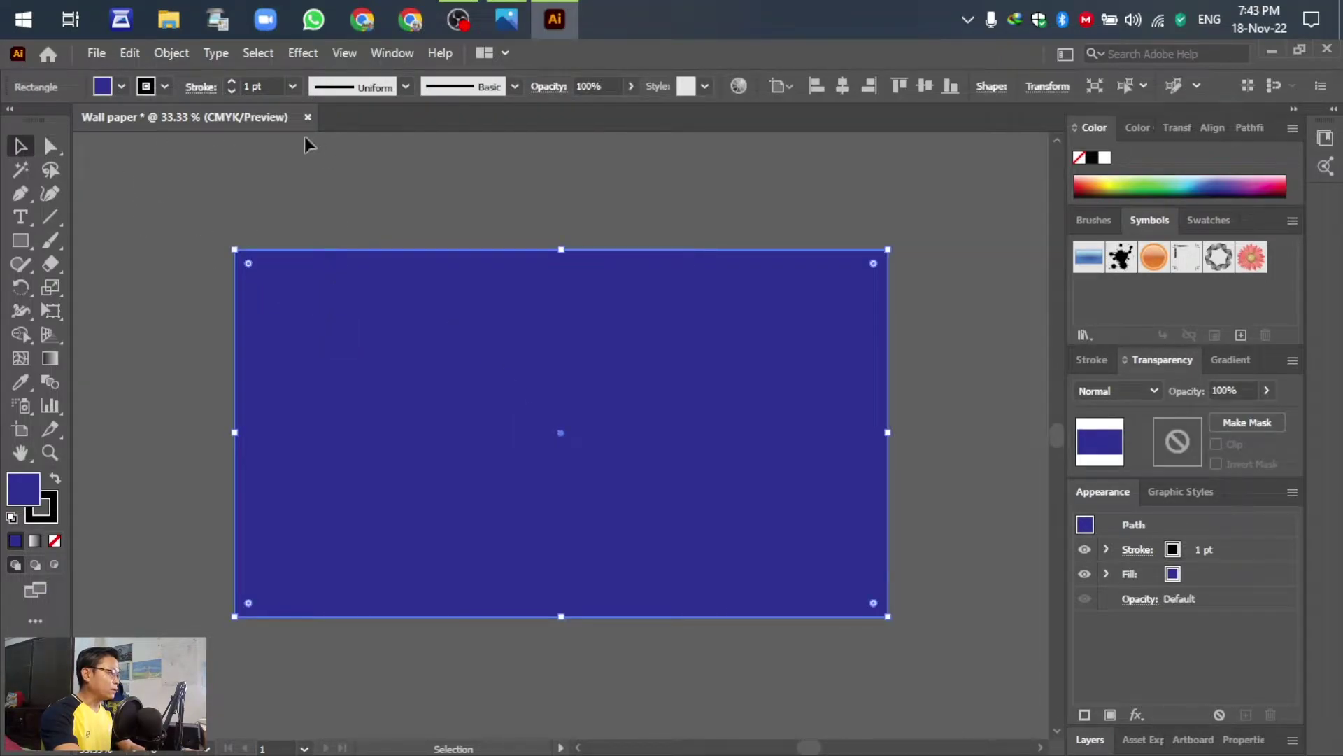
click(163, 85)
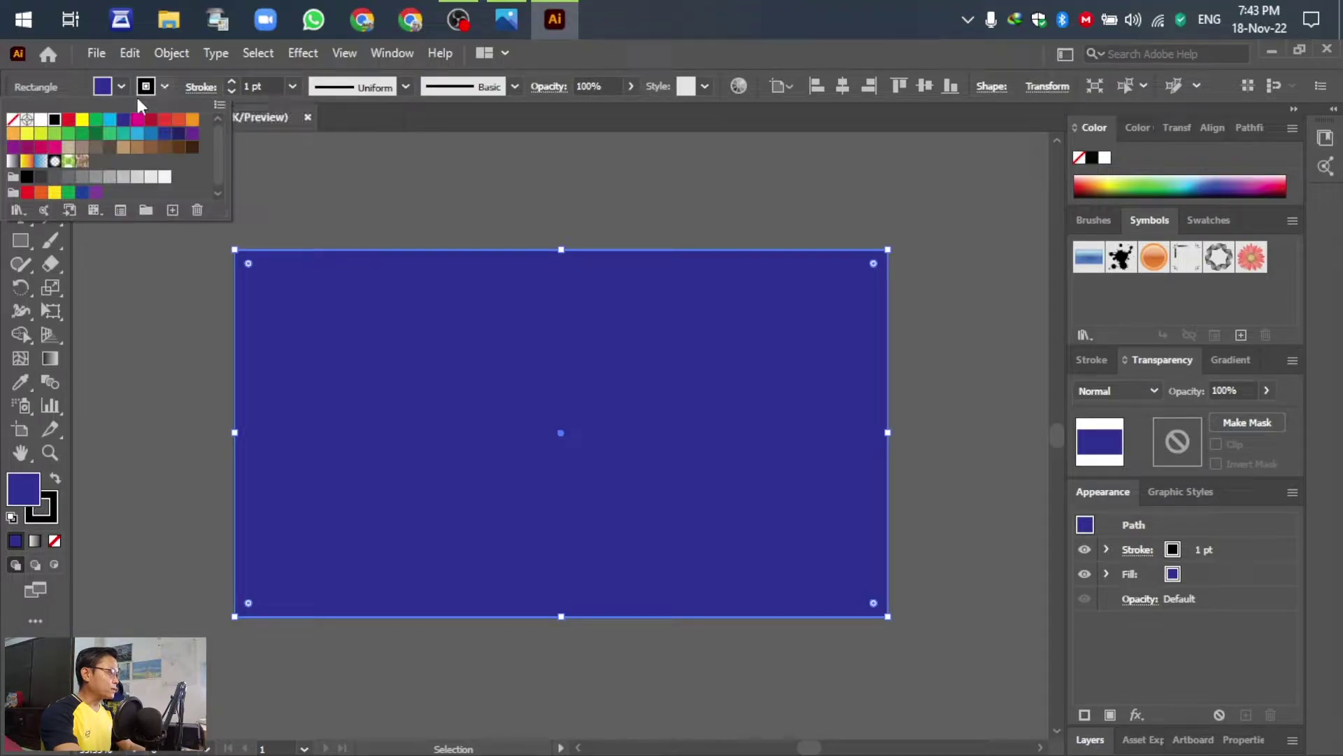
click(13, 124)
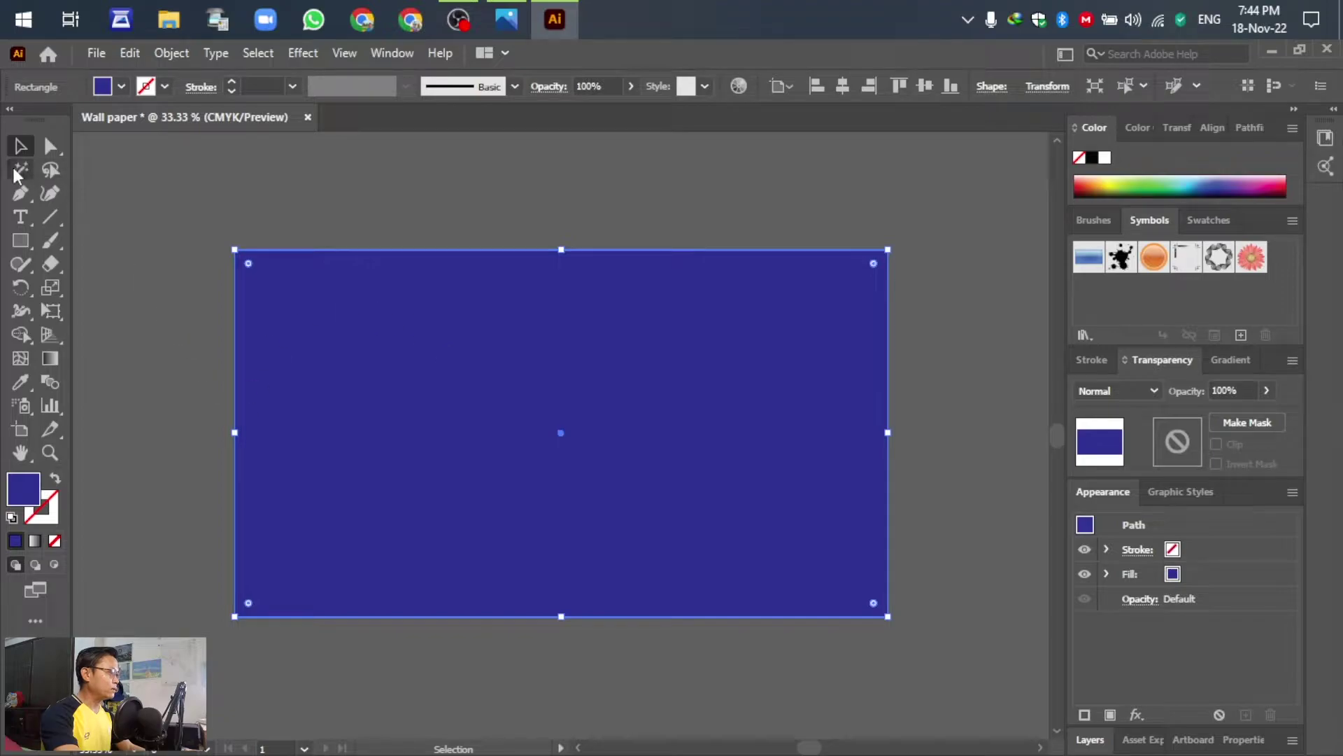
click(123, 220)
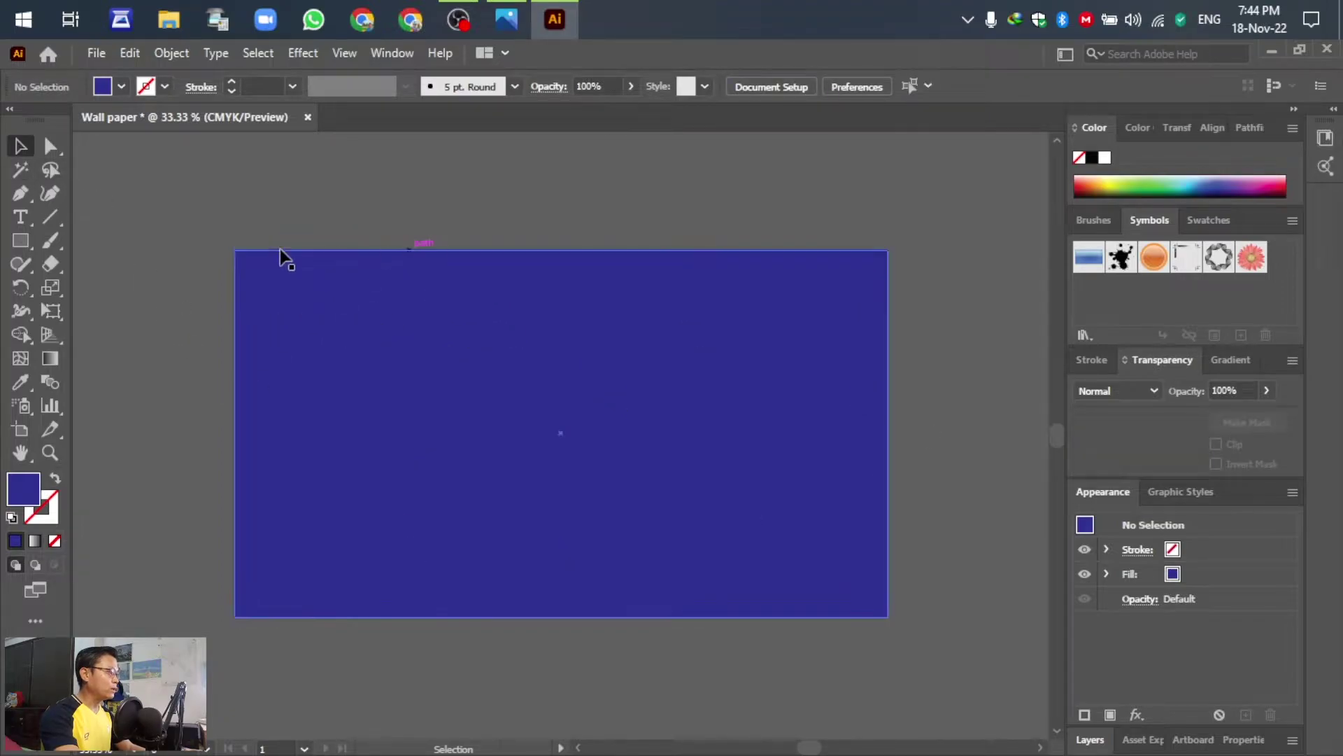
- Add a light blue mesh point (C=70 M=15 Y=0 K=0) below and left of the rectangle's centre with the Mesh tool
click(122, 88)
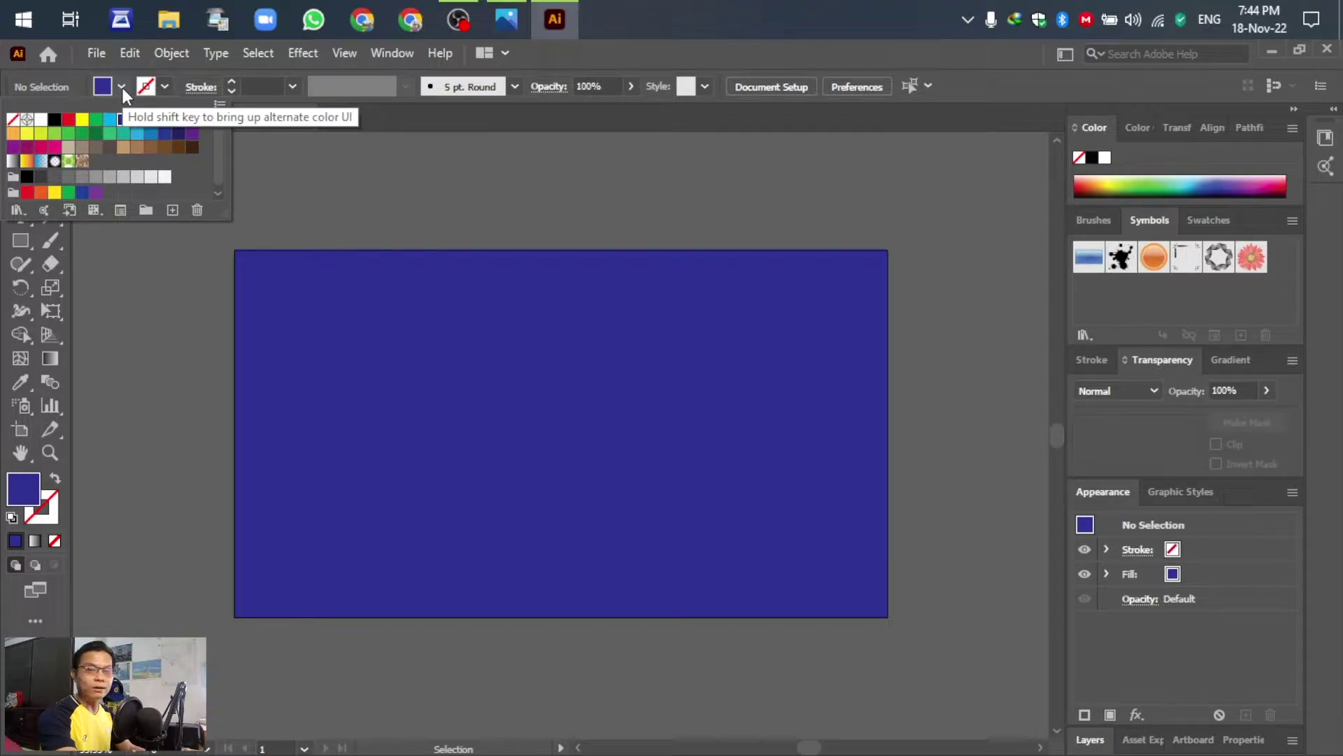
click(137, 137)
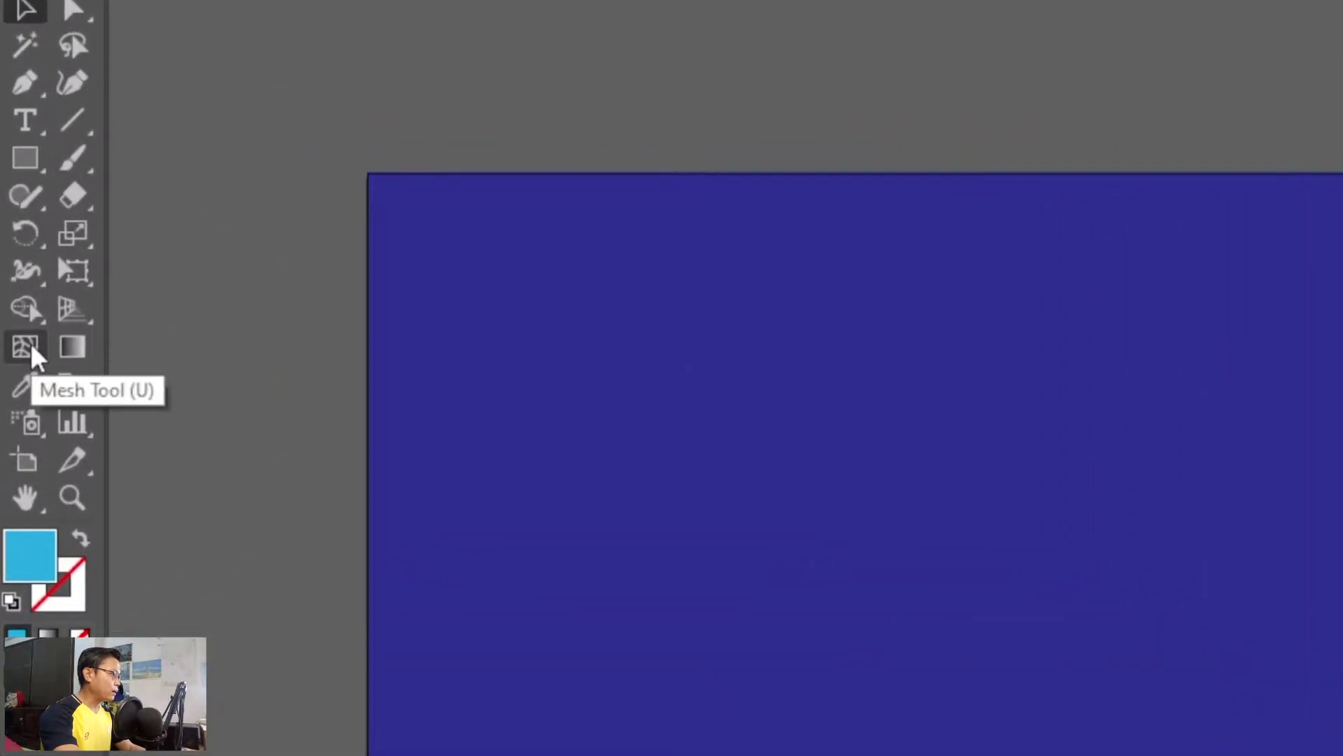
click(31, 343)
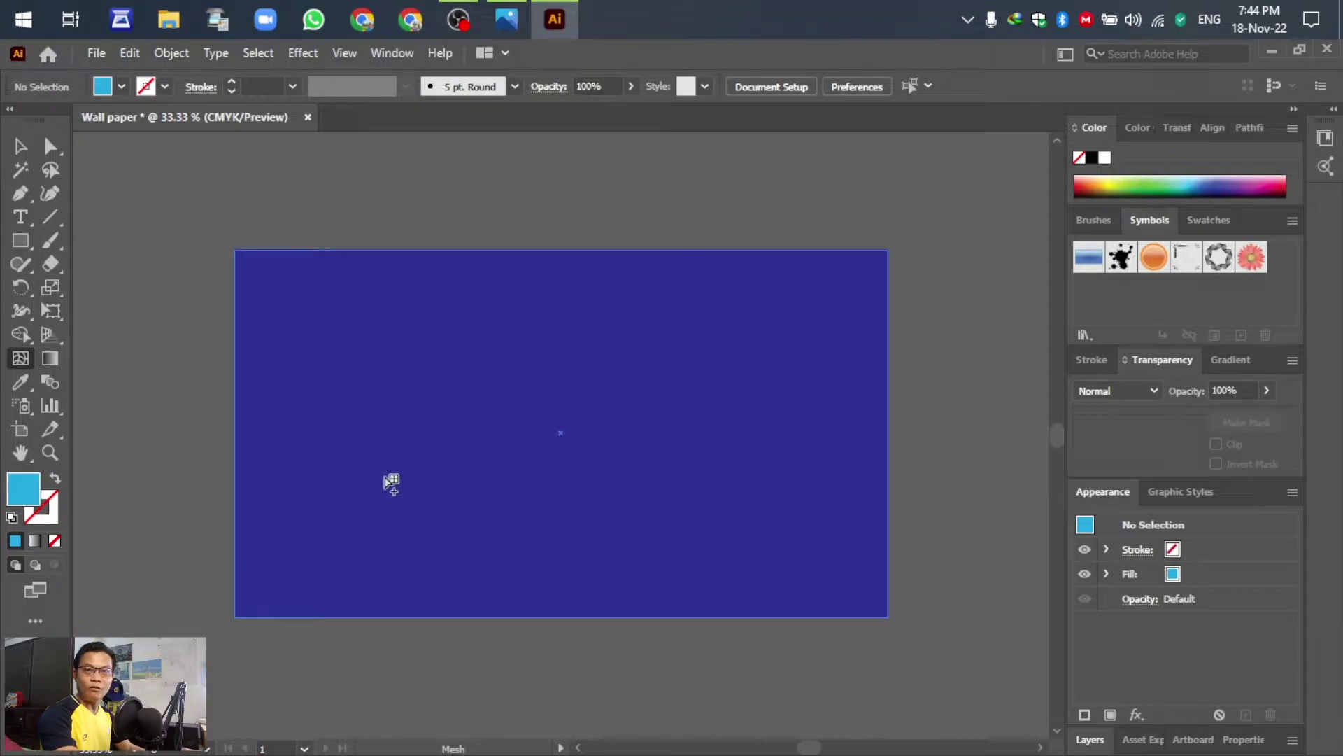
click(385, 476)
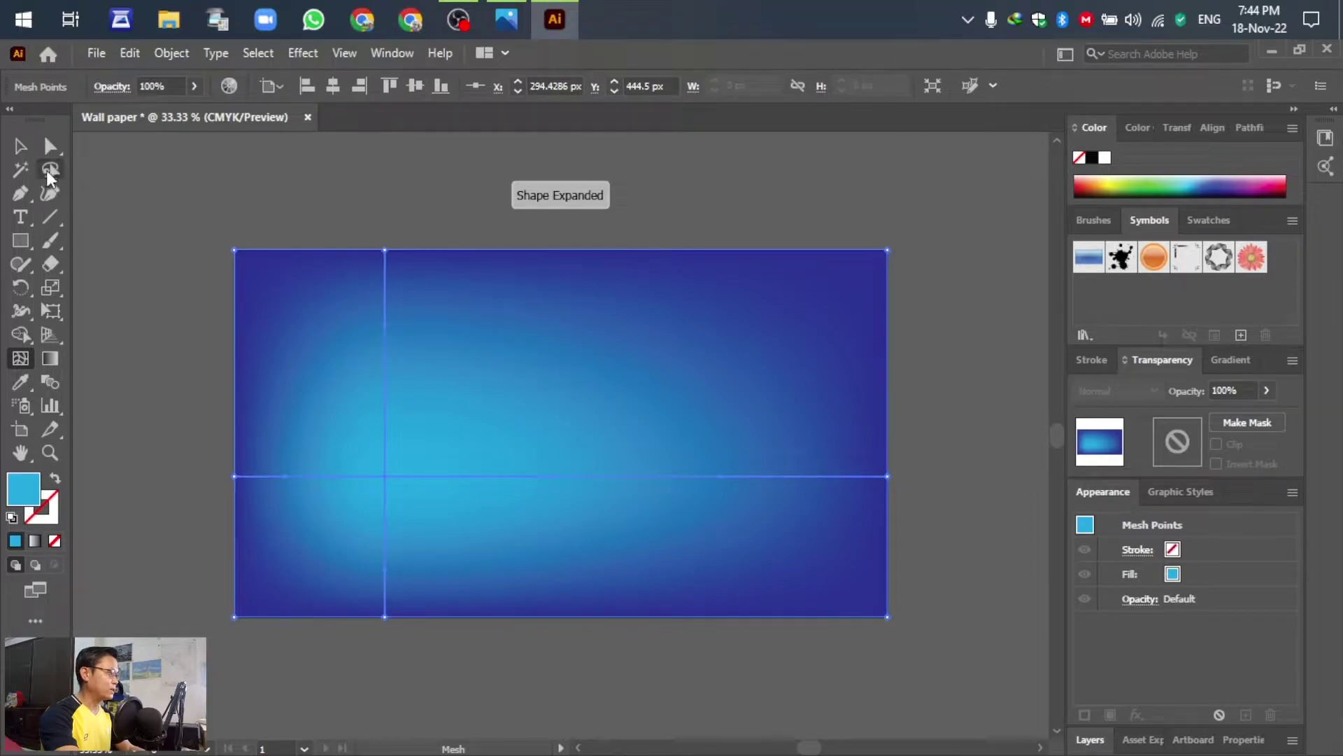
click(20, 146)
click(129, 242)
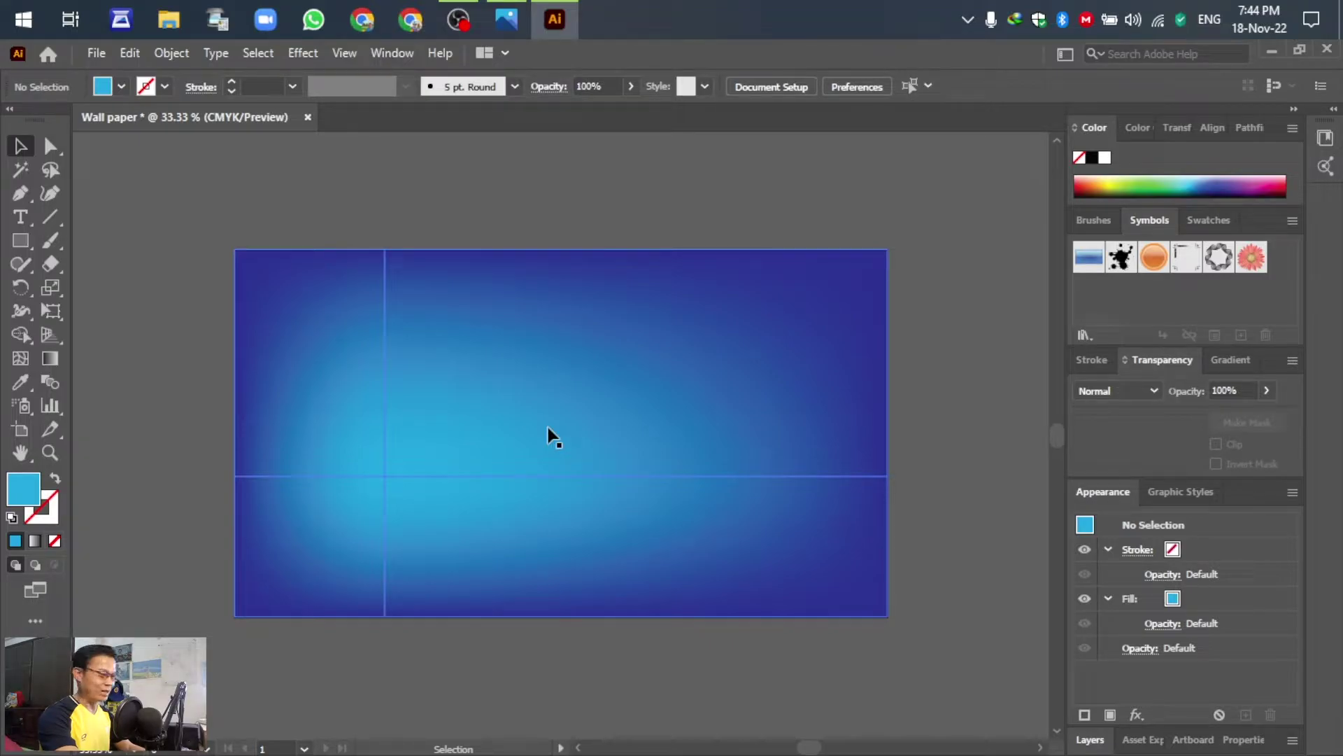
- Check the reference wallpaper in Photos and set the Paintbrush tool's fidelity to Smooth, with new brush strokes left unfilled
click(506, 18)
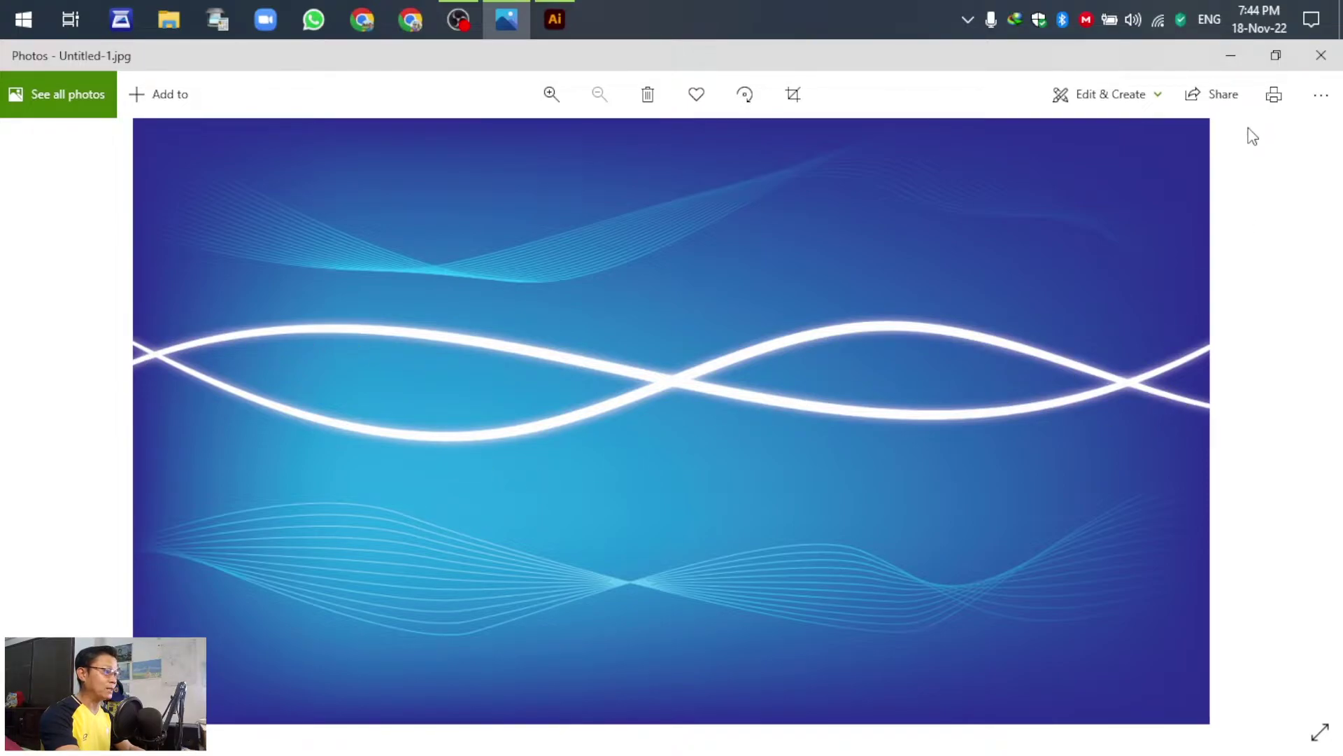
click(1231, 55)
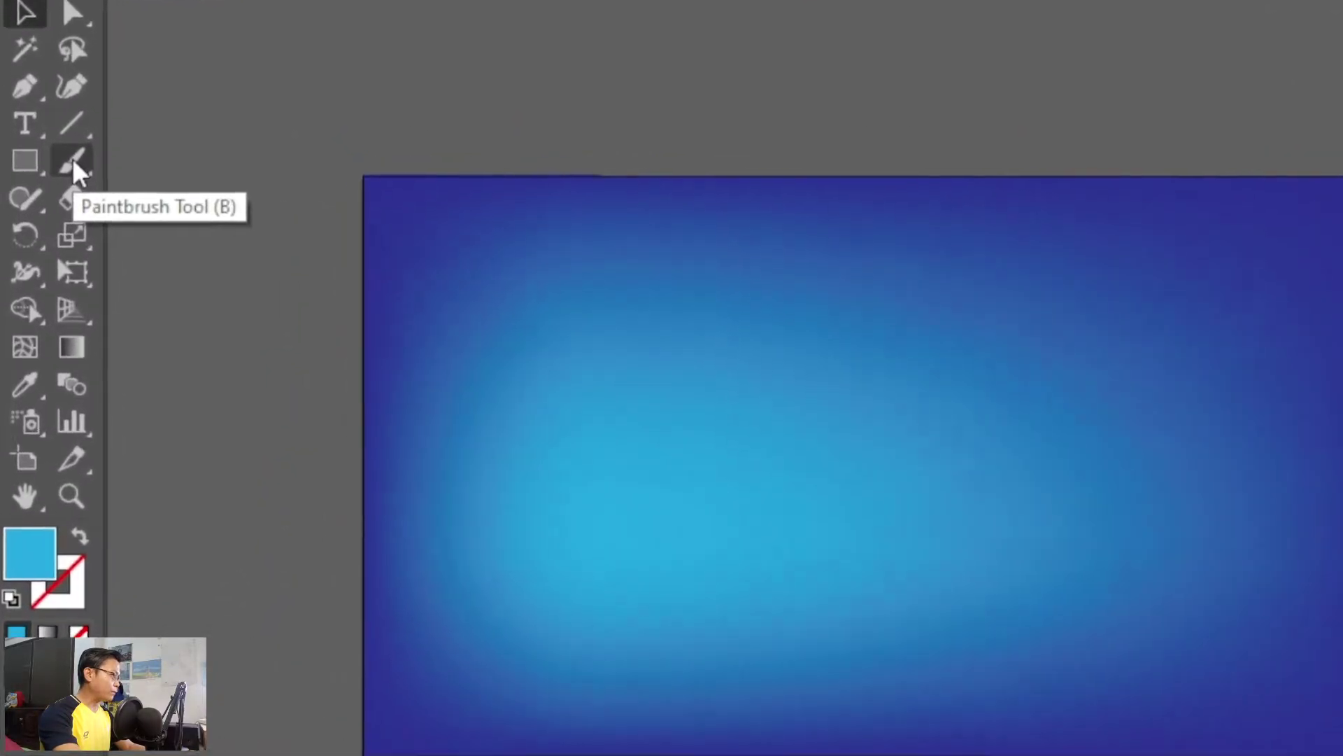
click(74, 160)
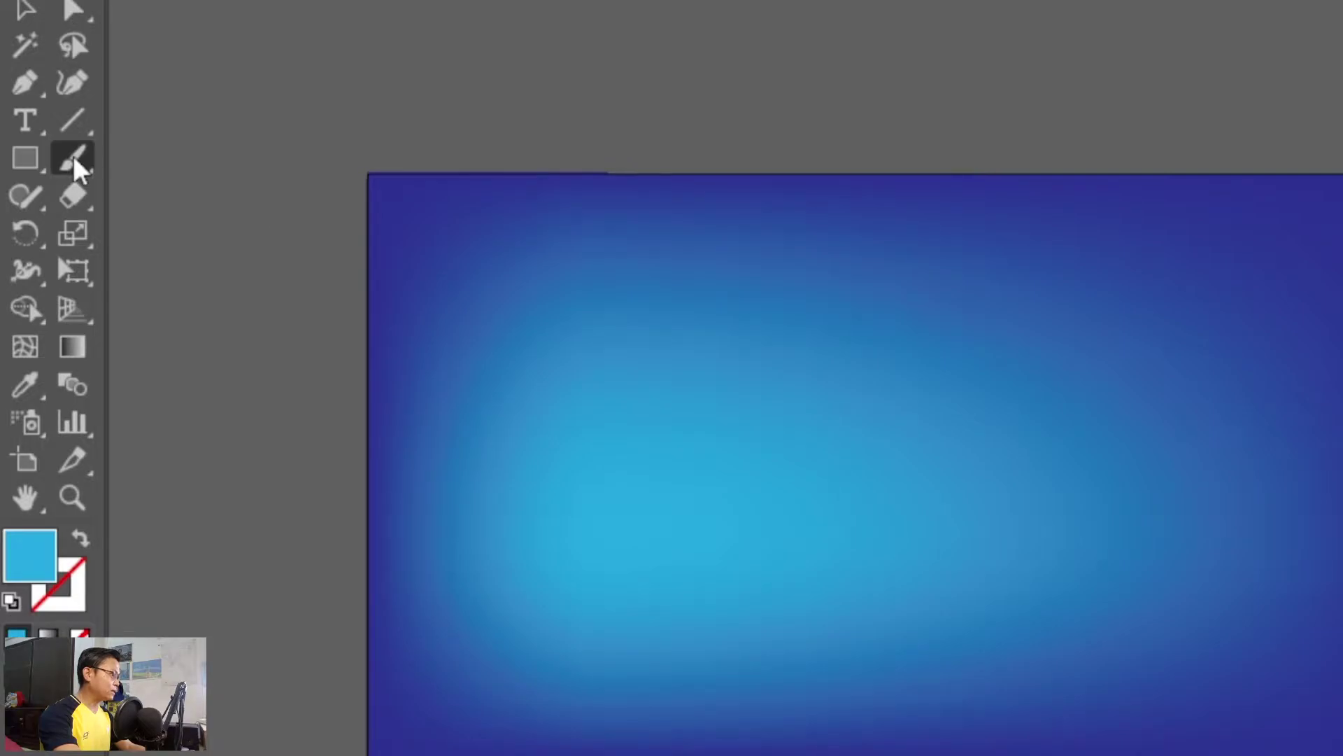
double_click(74, 160)
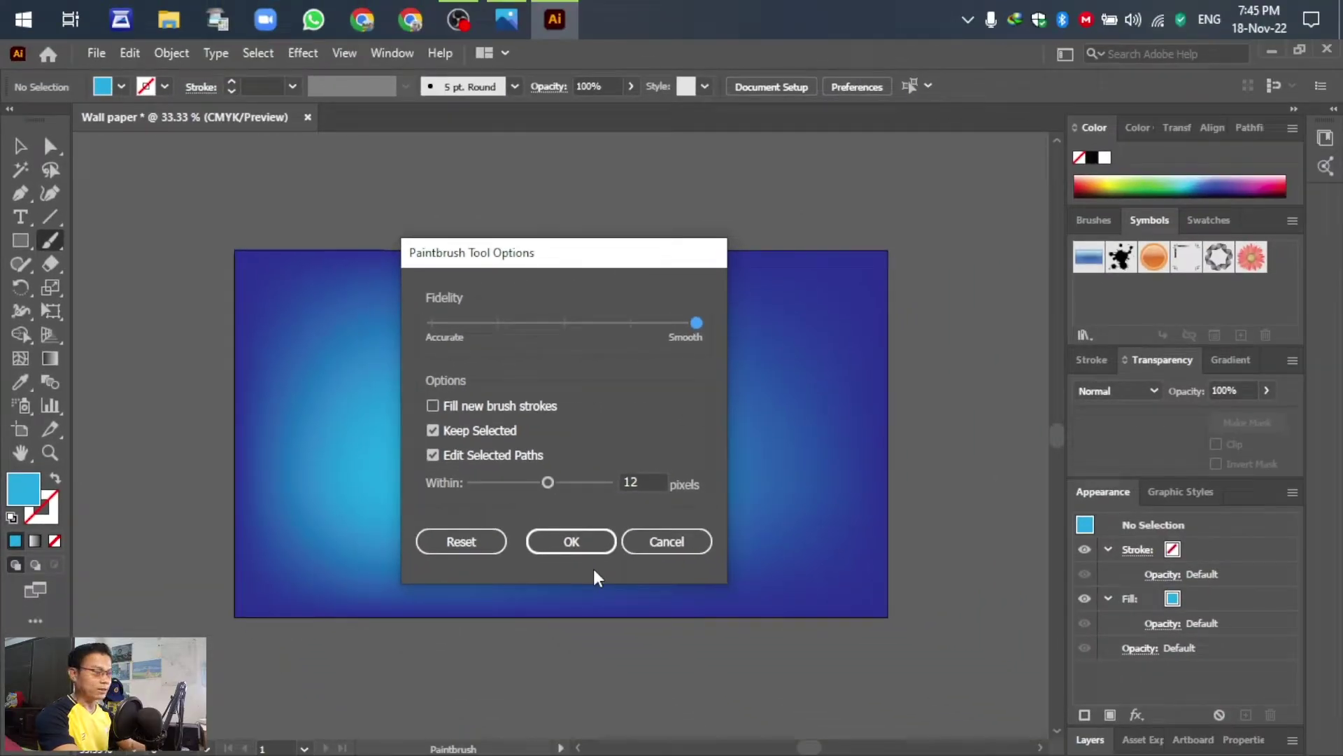
click(570, 543)
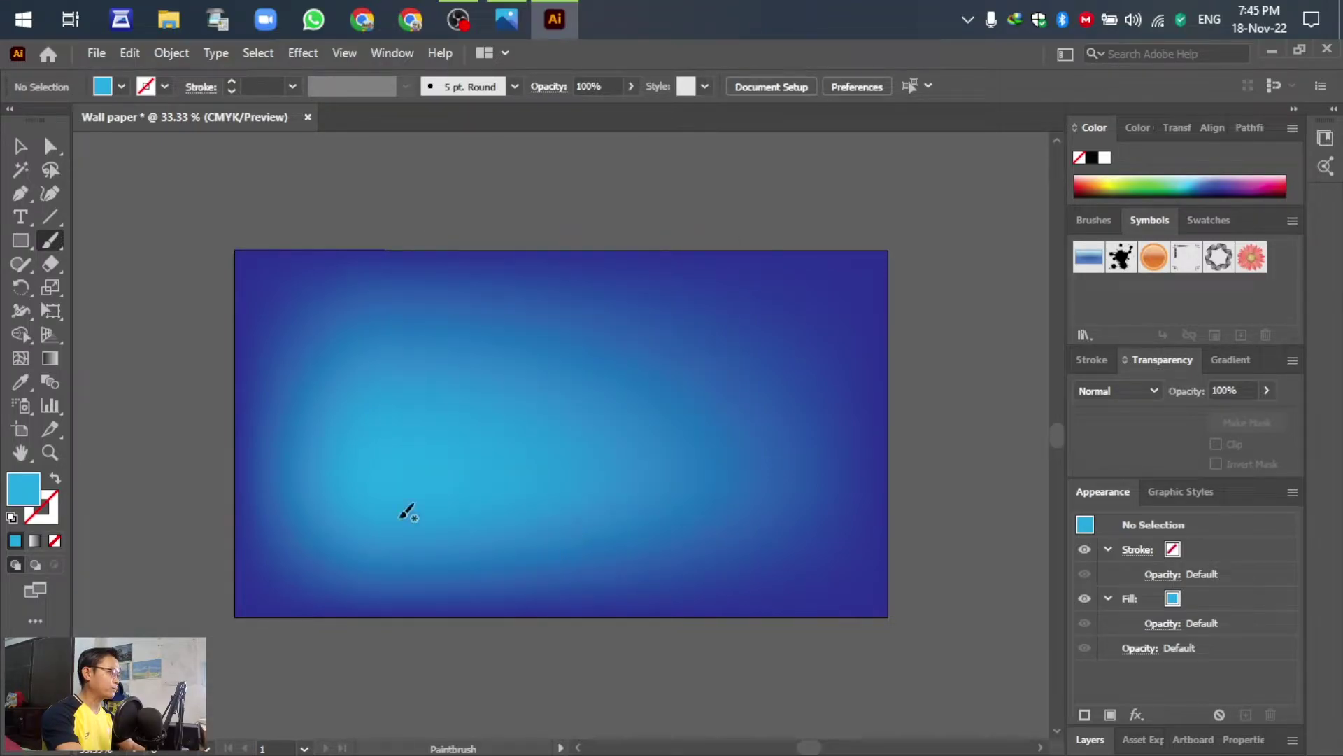
- Paint two crossing white wavy strokes with the 5 pt. Round brush across the artboard's full width and compare them with the reference wallpaper
mouse_move(166, 414)
mouse_down()
mouse_move(260, 384)
mouse_move(377, 383)
mouse_move(698, 432)
mouse_move(849, 404)
mouse_move(963, 330)
mouse_up()
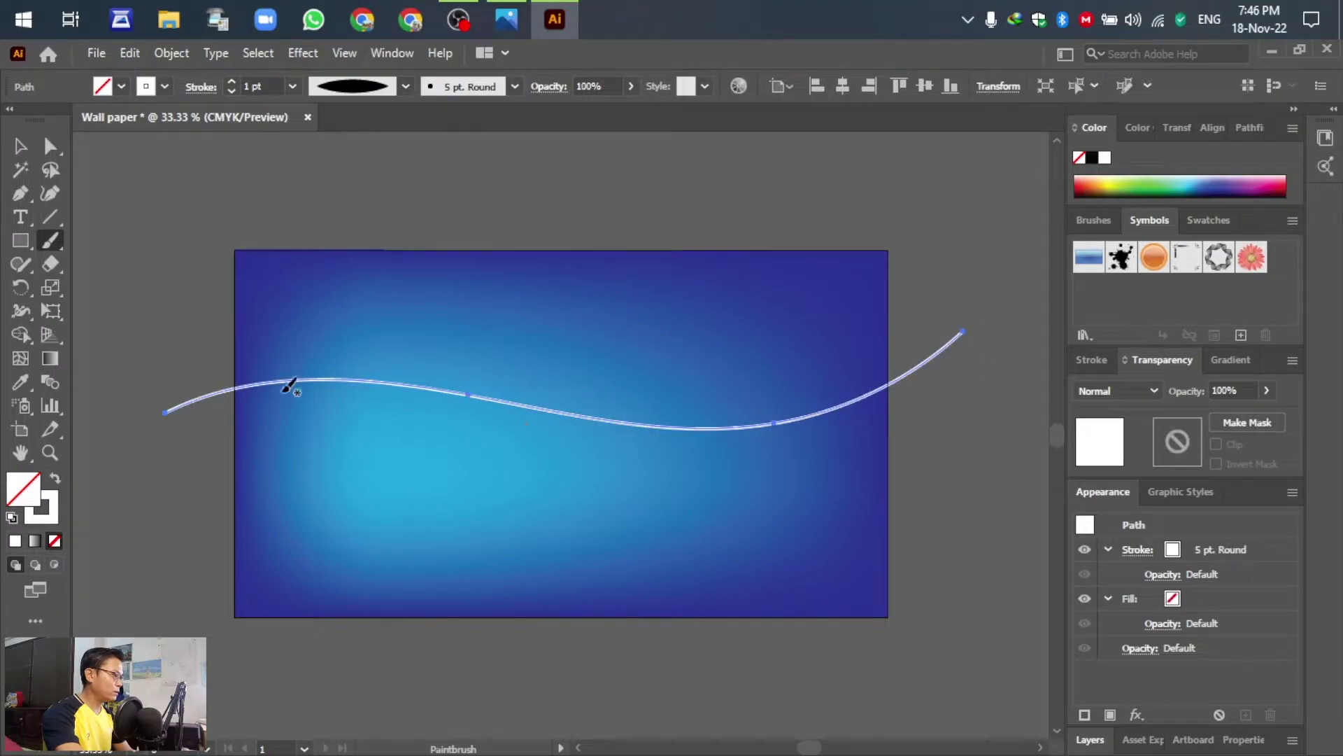
mouse_move(177, 356)
mouse_down()
mouse_move(230, 369)
mouse_move(323, 432)
mouse_move(422, 453)
mouse_up()
drag(743, 373, 960, 433)
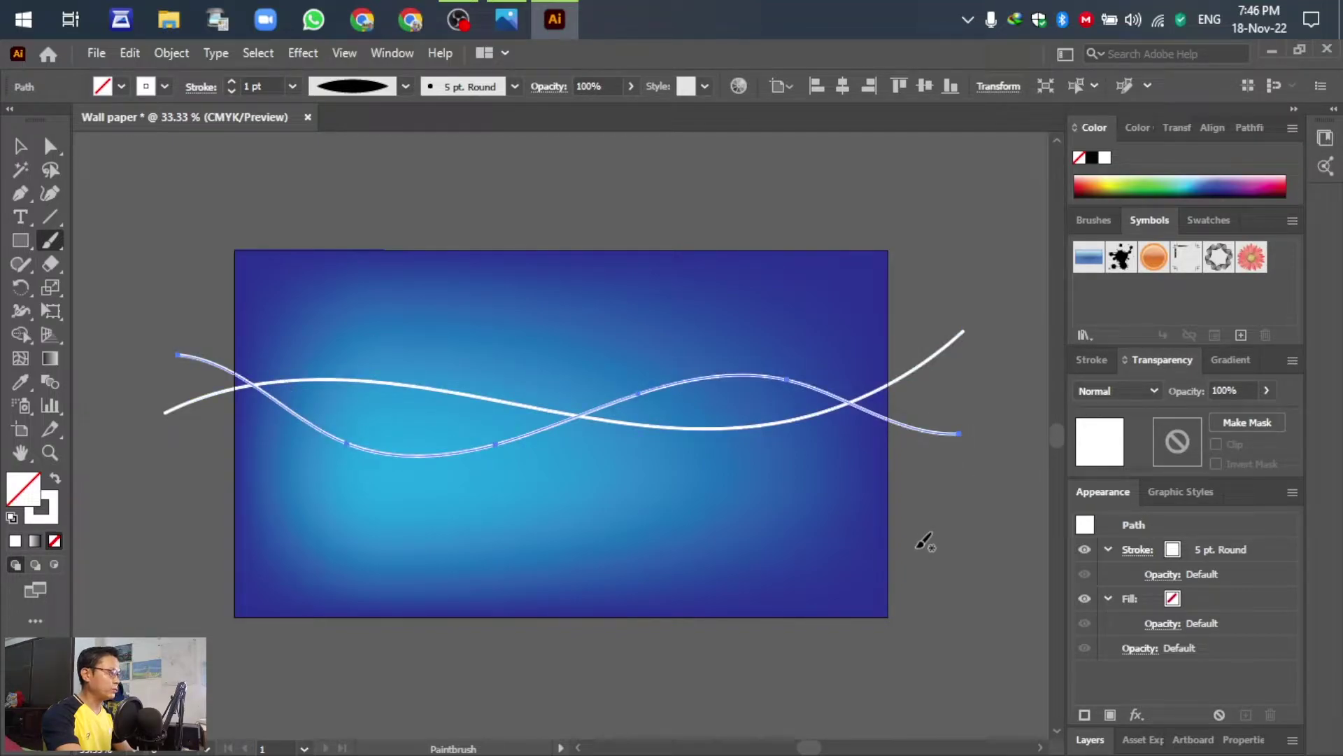
click(504, 19)
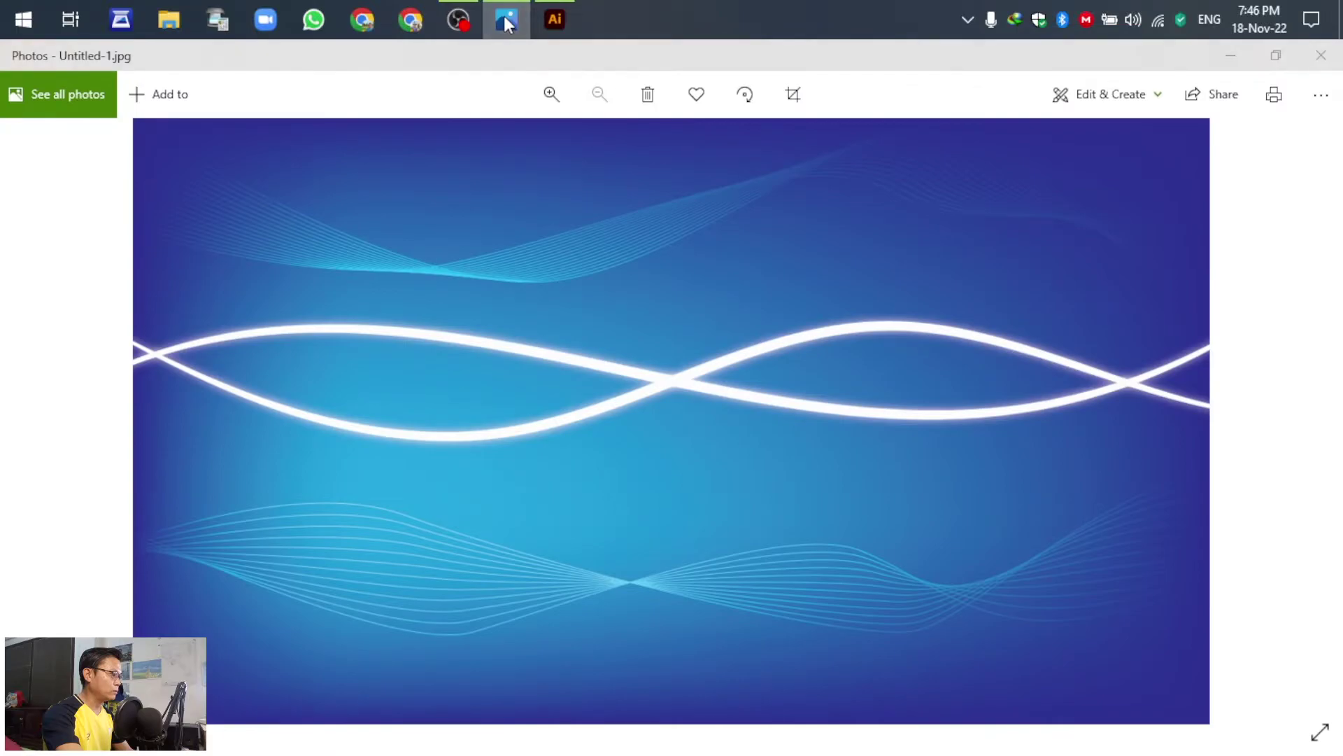
click(505, 19)
- Set the stroke weight of both white wavy strokes to 3 pt
click(20, 149)
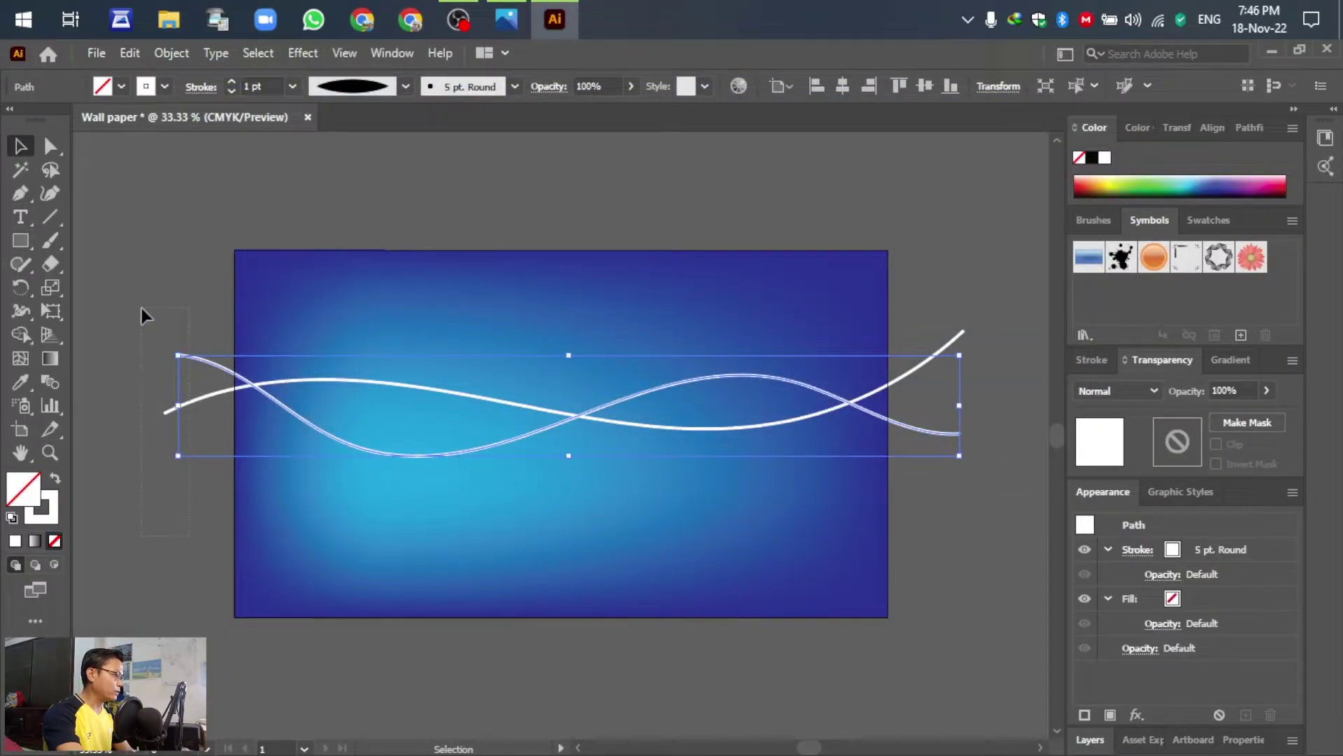
key(ctrl+a)
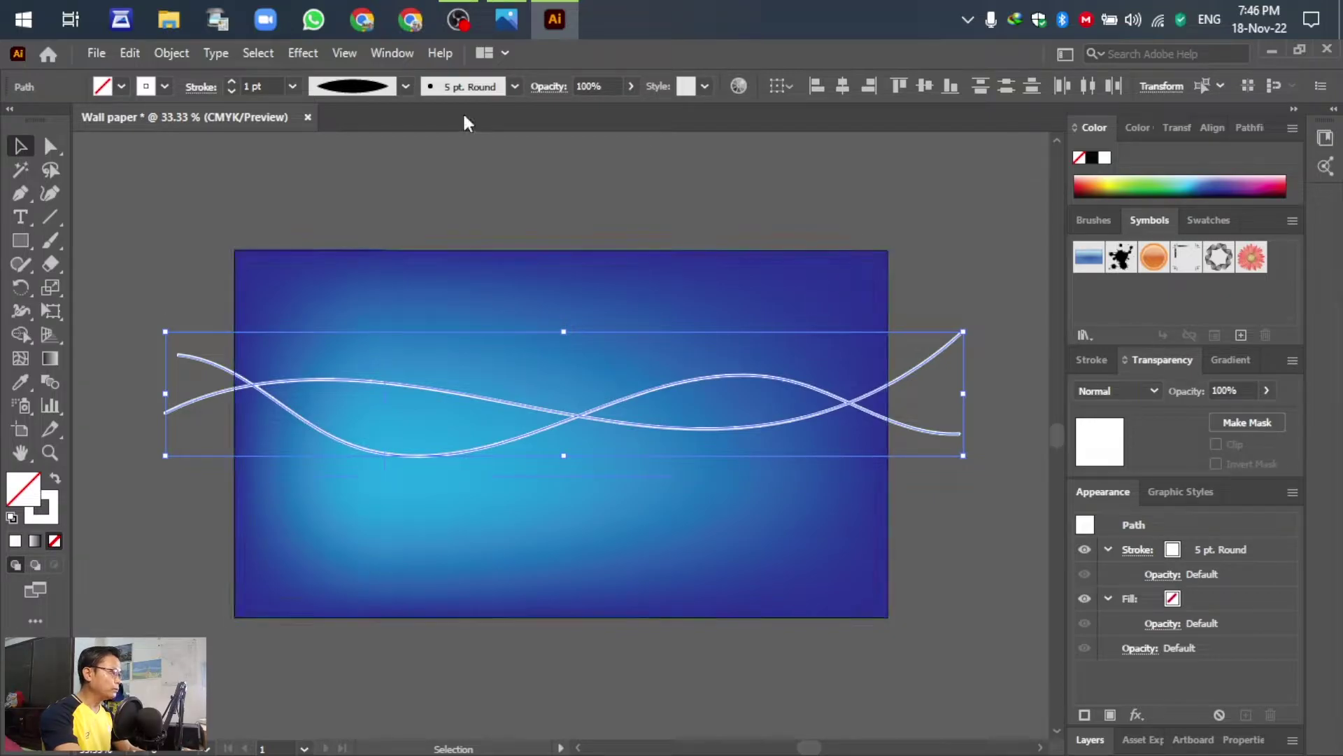
click(292, 86)
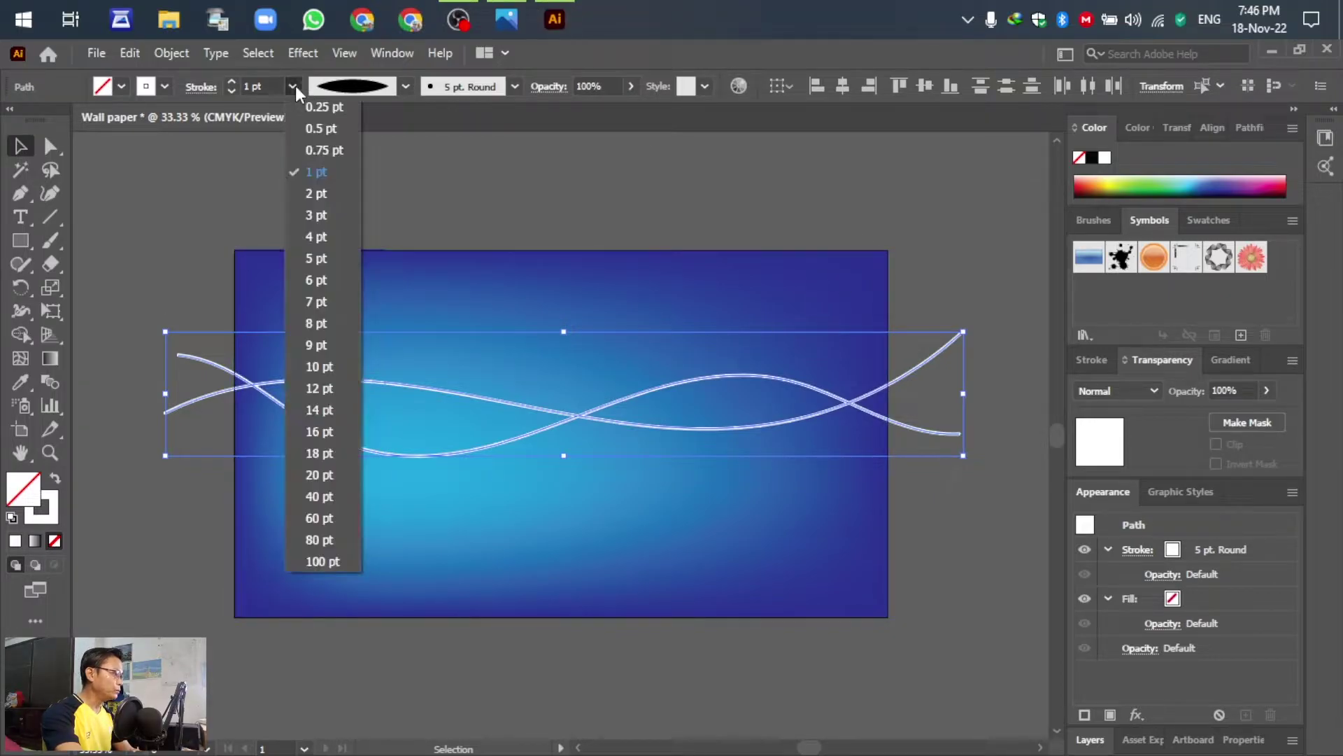
click(316, 212)
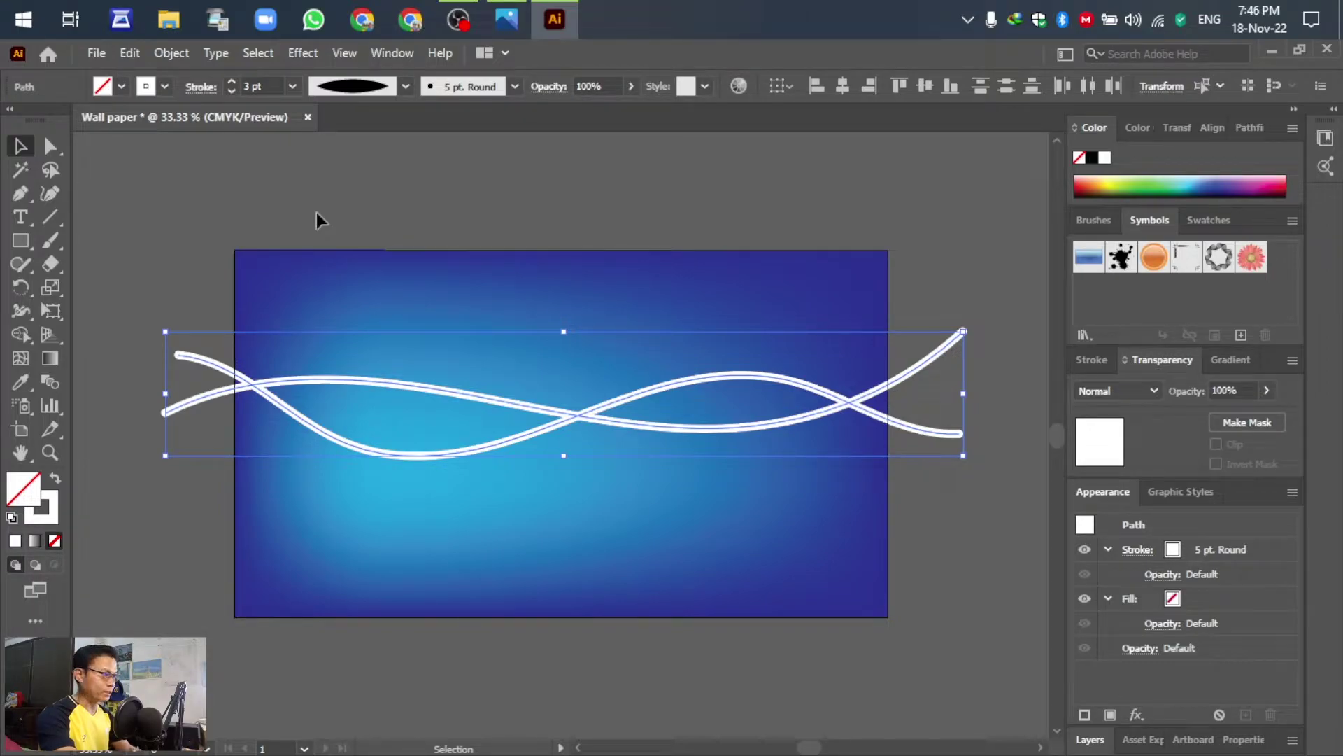
click(178, 220)
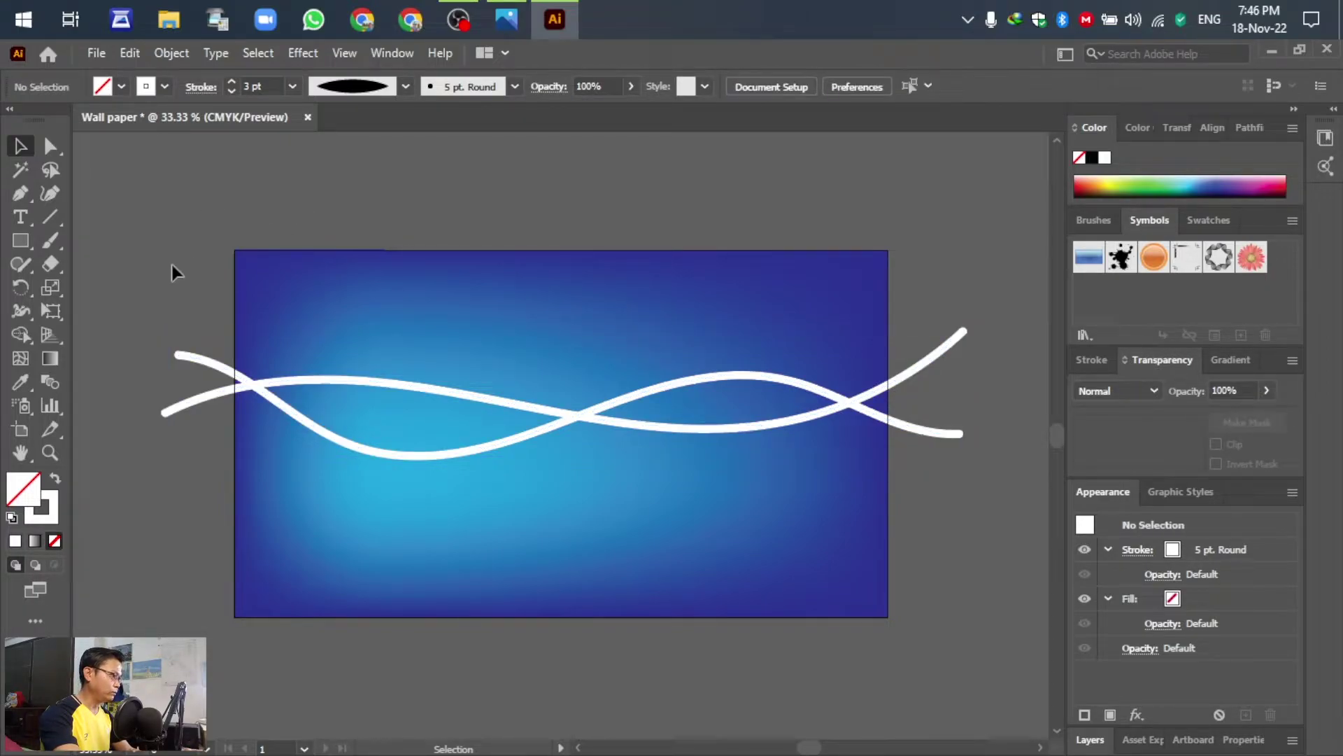
- Convert both white wavy strokes into filled shapes with Outline Stroke
drag(201, 473, 200, 473)
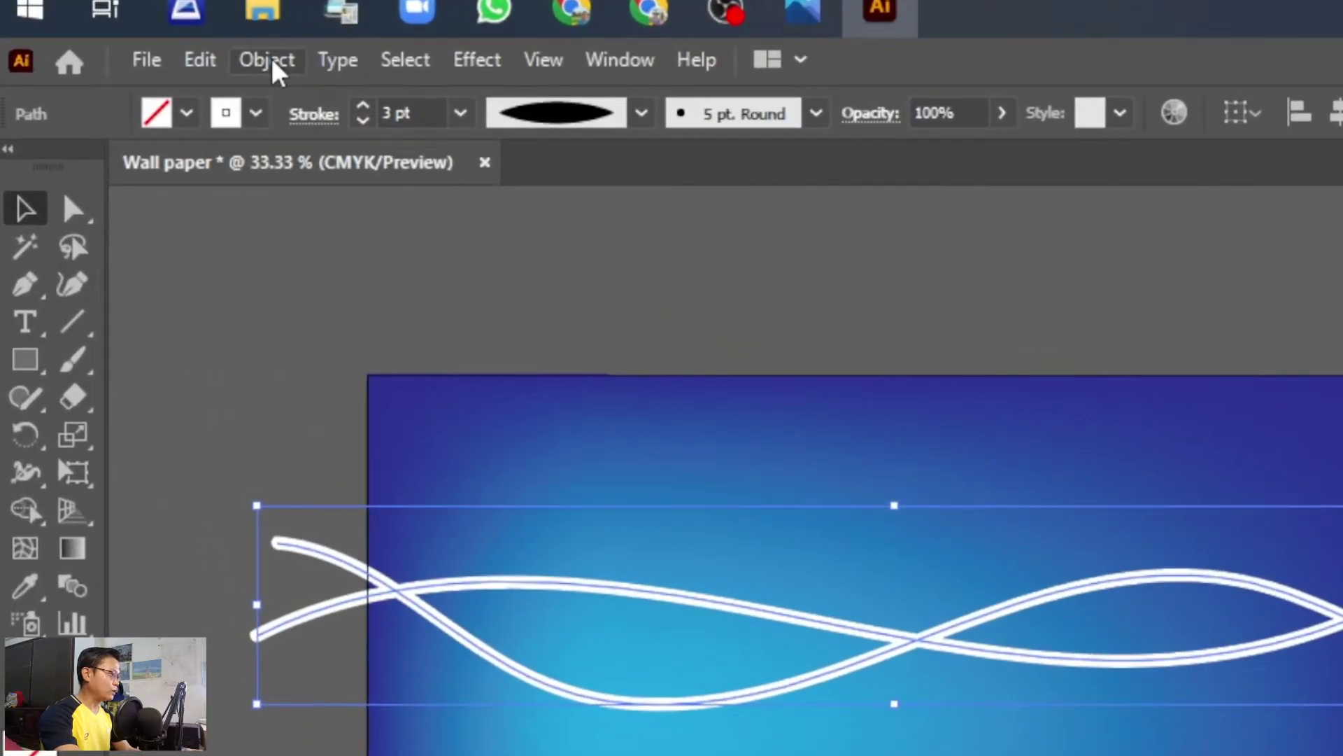
click(233, 60)
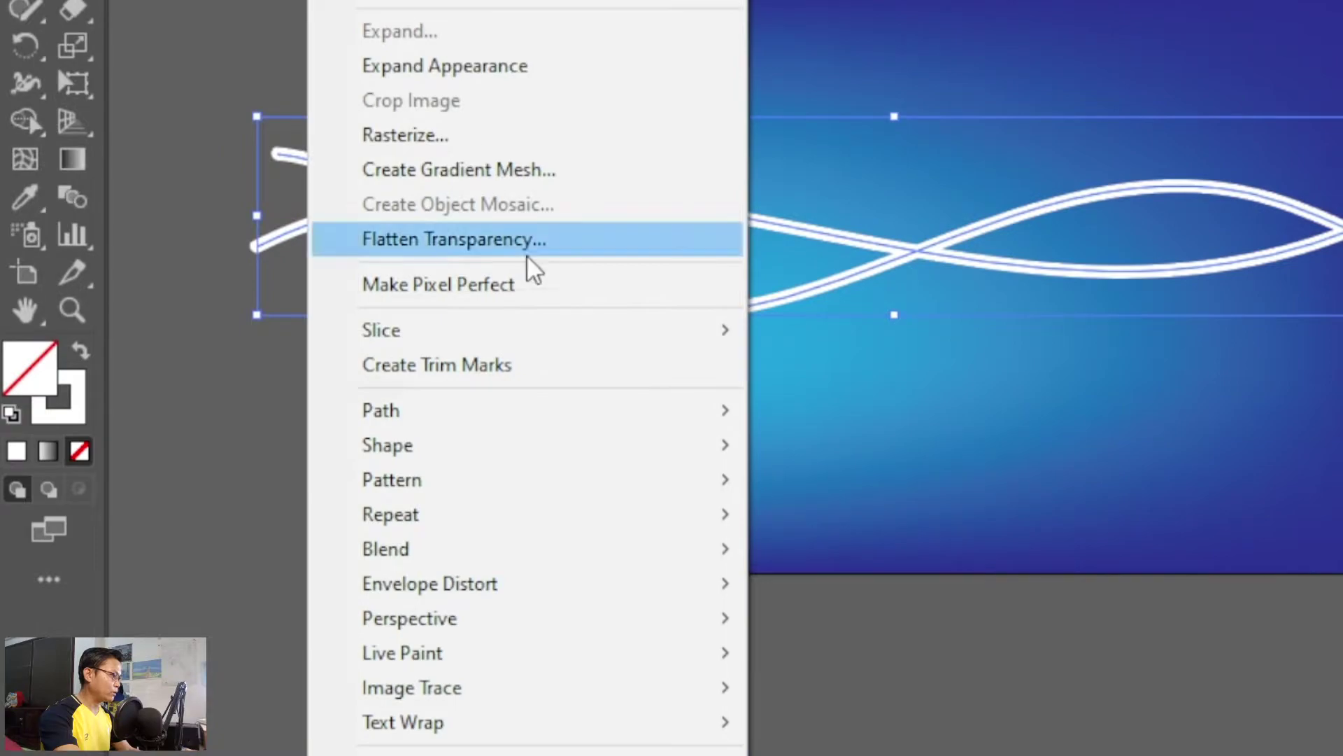
mouse_move(512, 410)
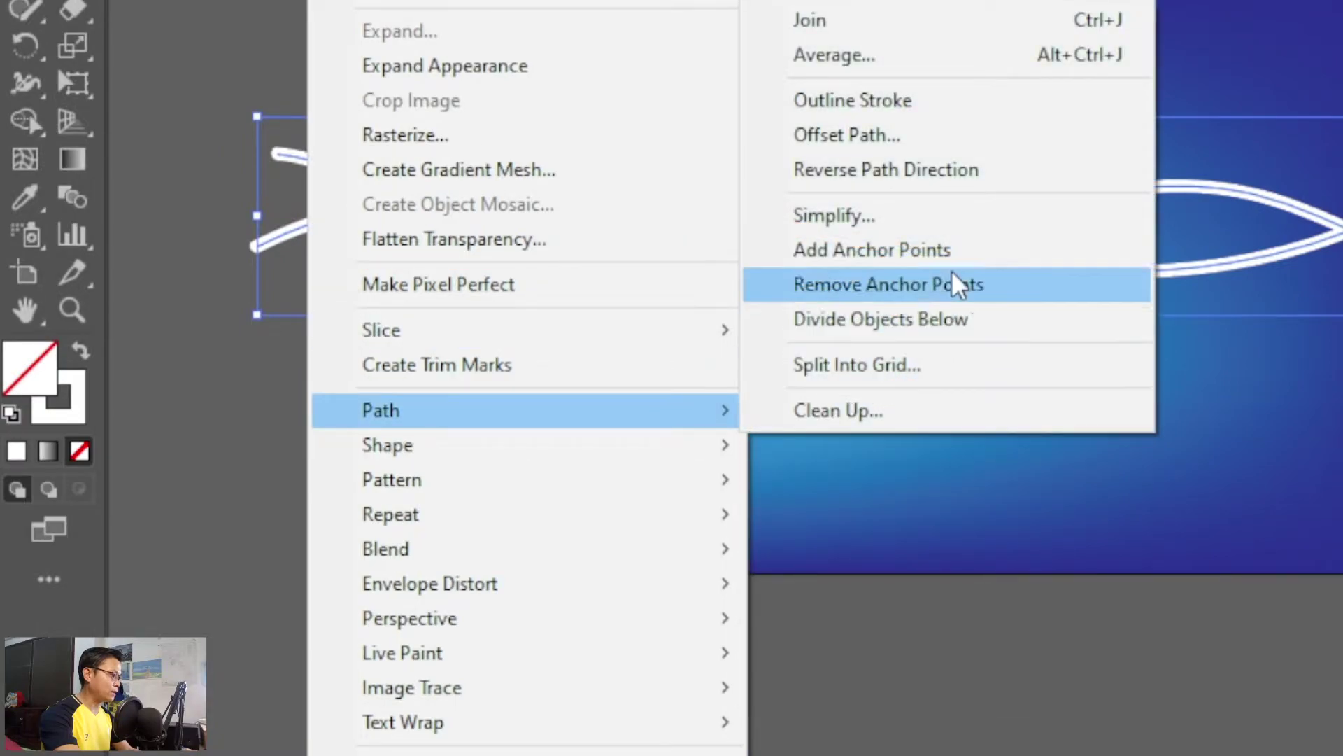
click(870, 101)
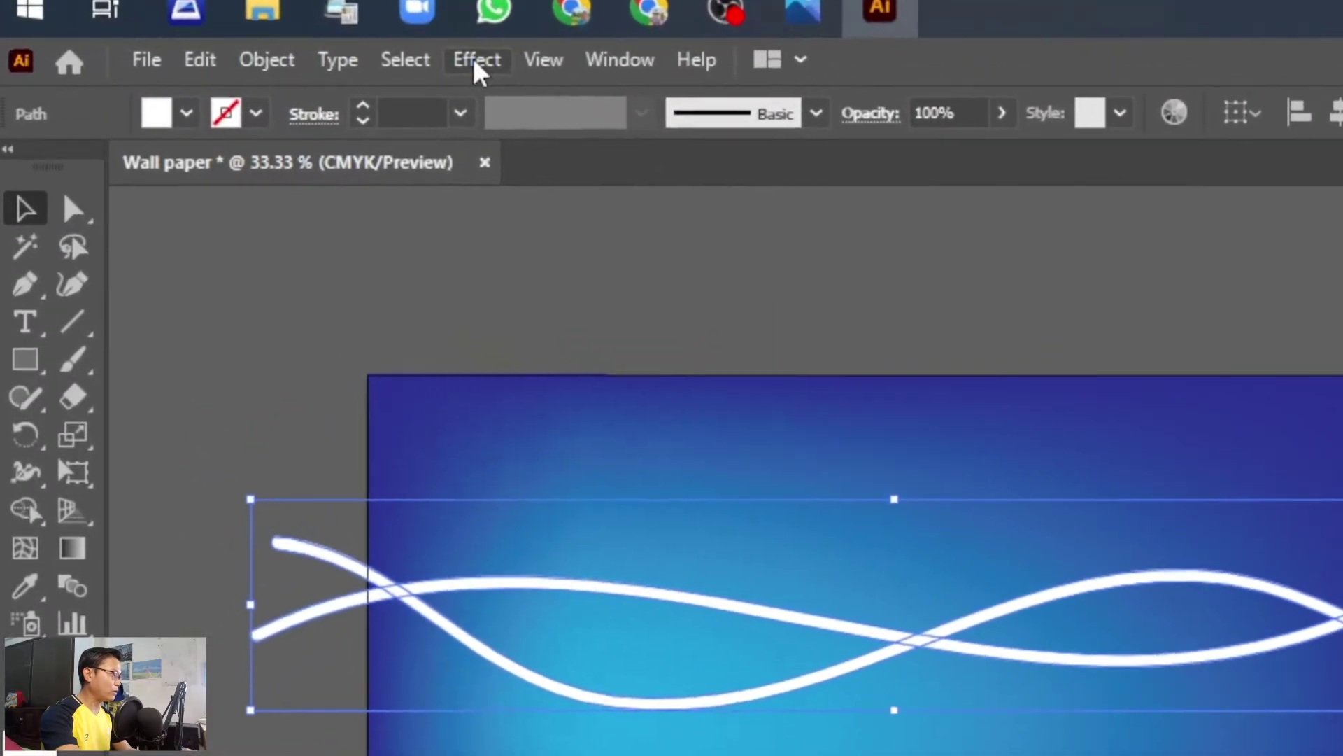
- Apply an Outer Glow in Normal mode with 100% opacity and 5 px blur to both wavy lines, and compare with the reference wallpaper
click(301, 56)
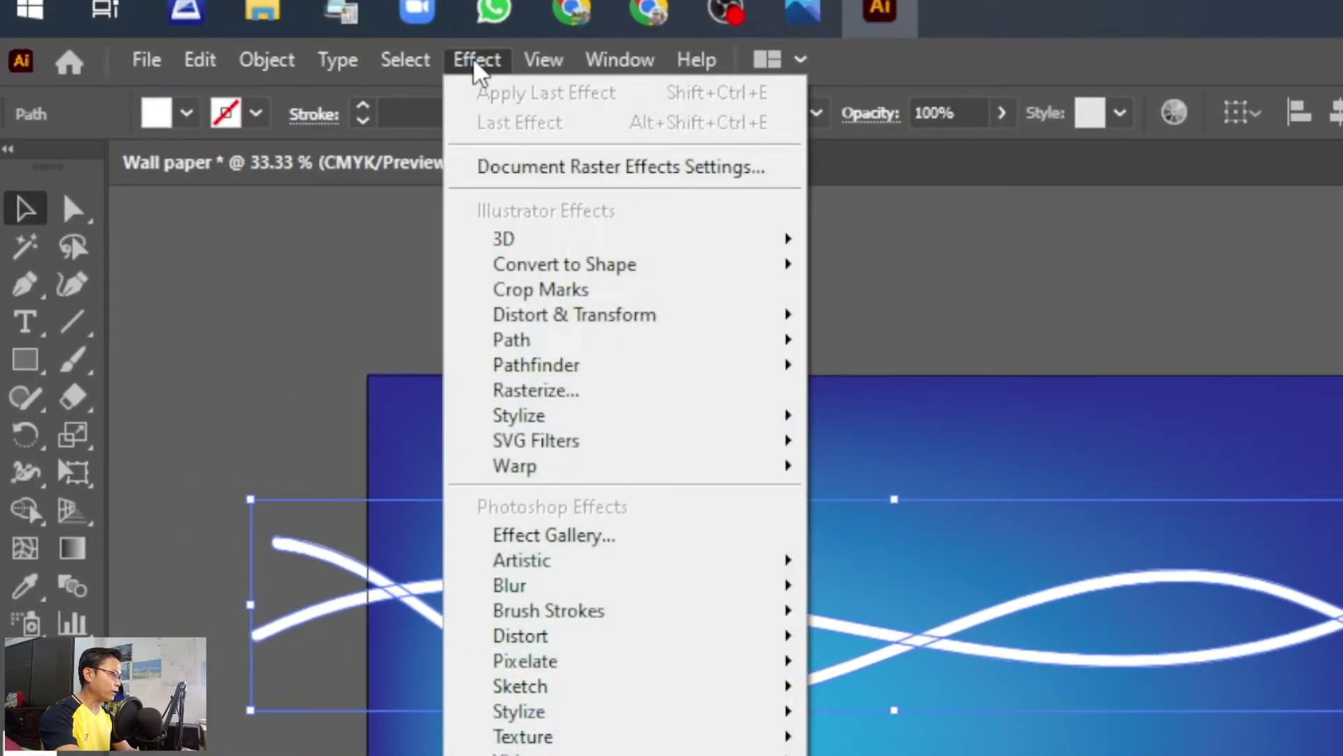
mouse_move(313, 289)
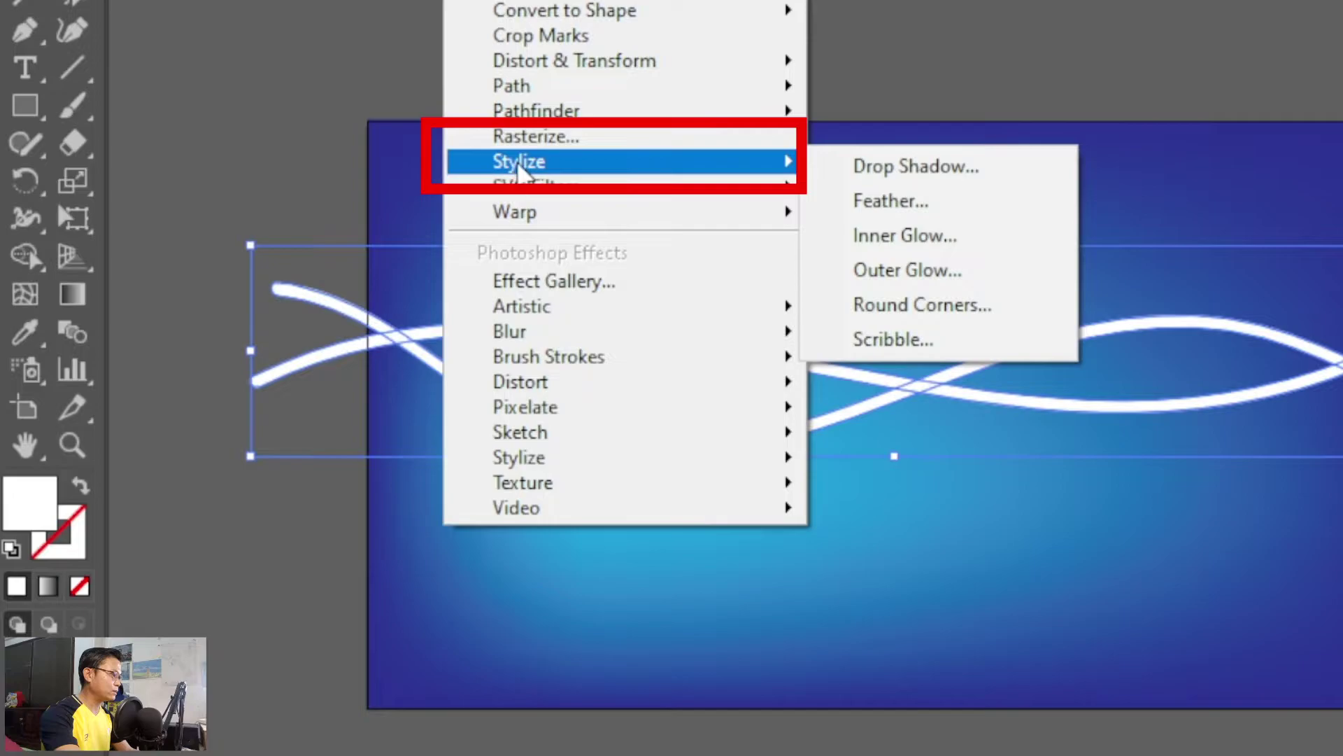
mouse_move(765, 167)
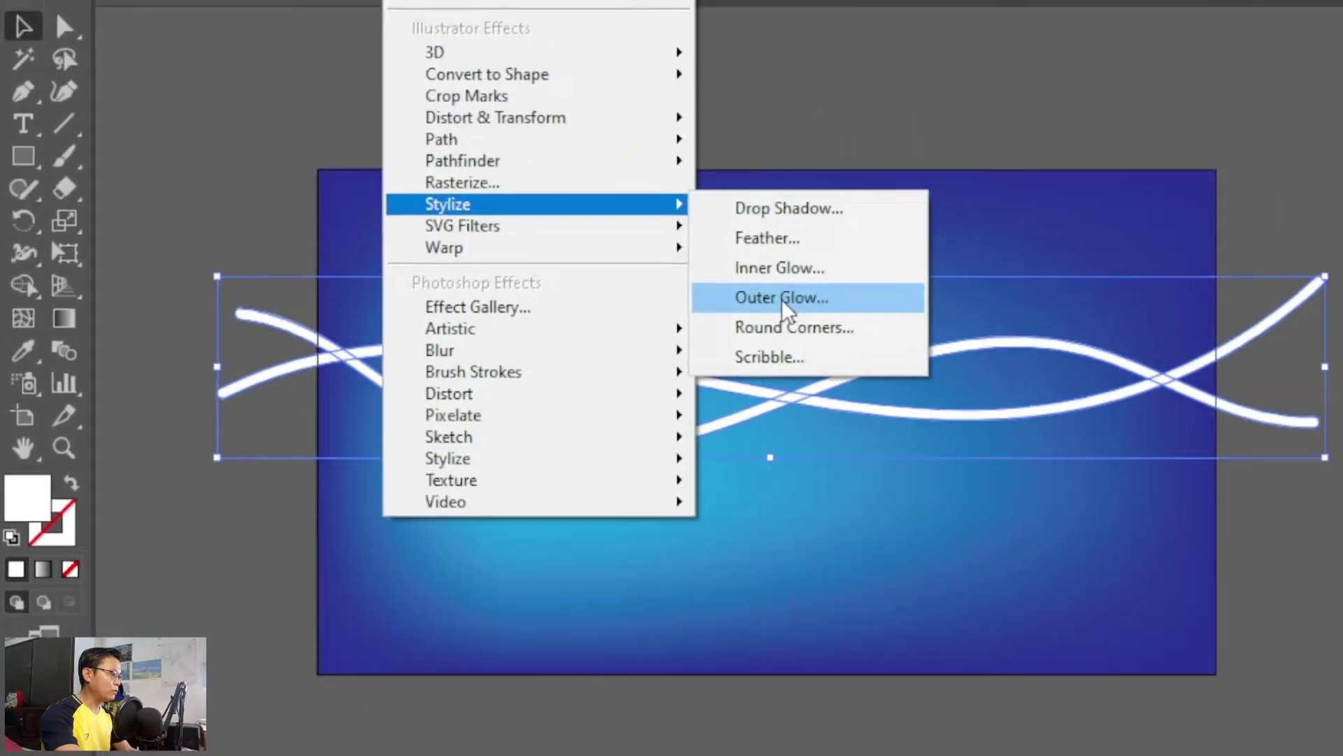
click(910, 272)
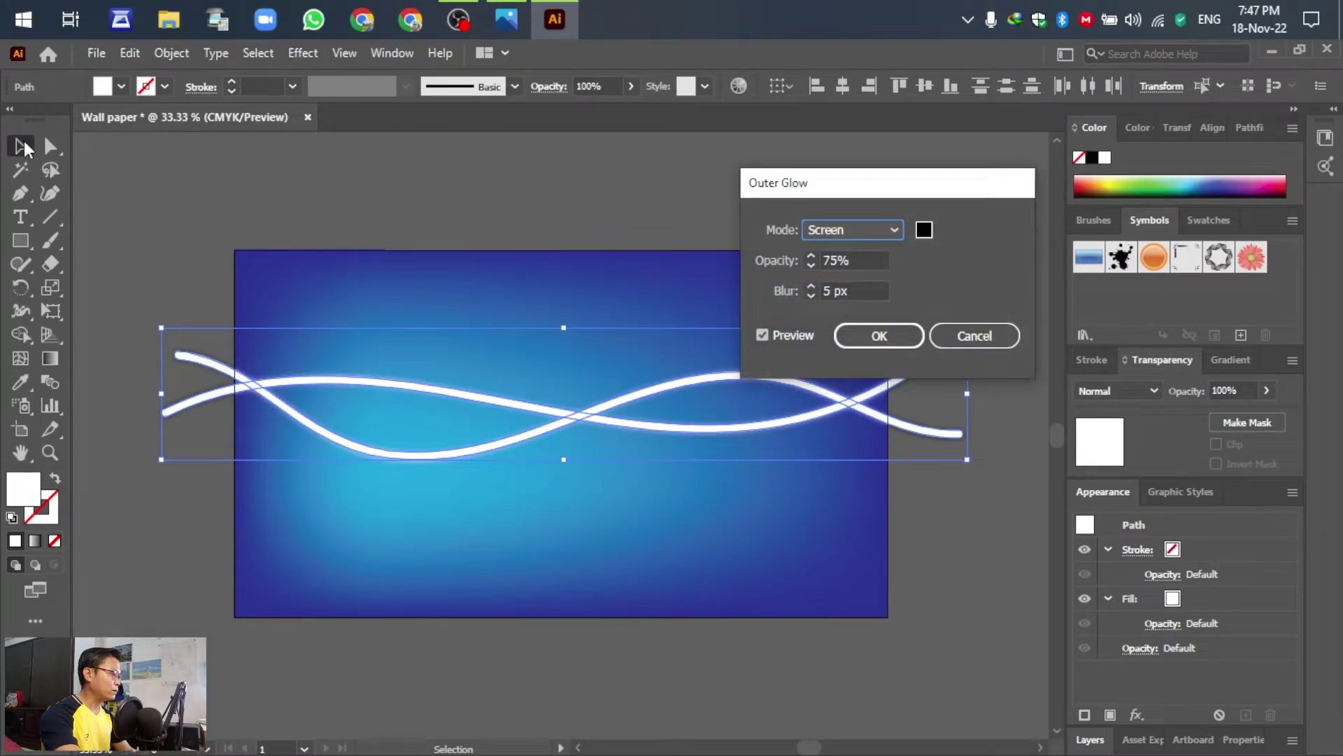
click(893, 226)
click(850, 252)
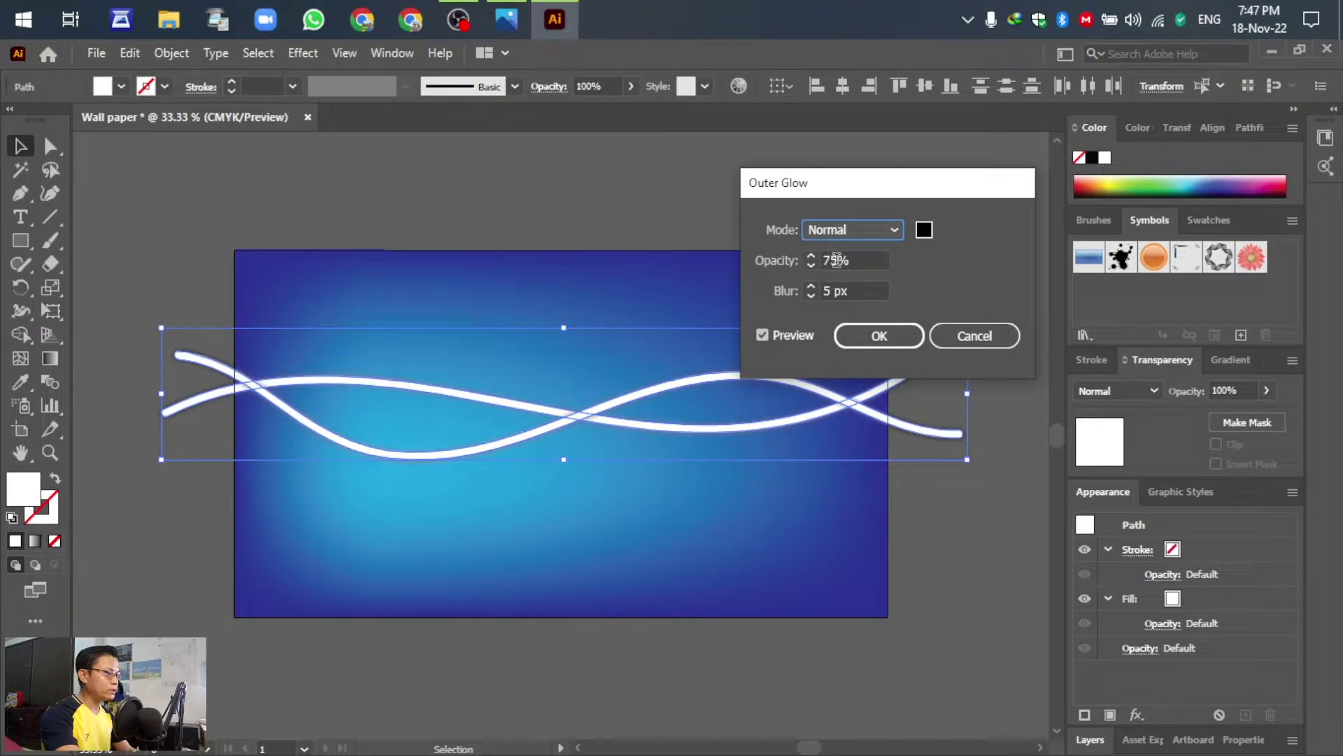
double_click(827, 260)
text(100)
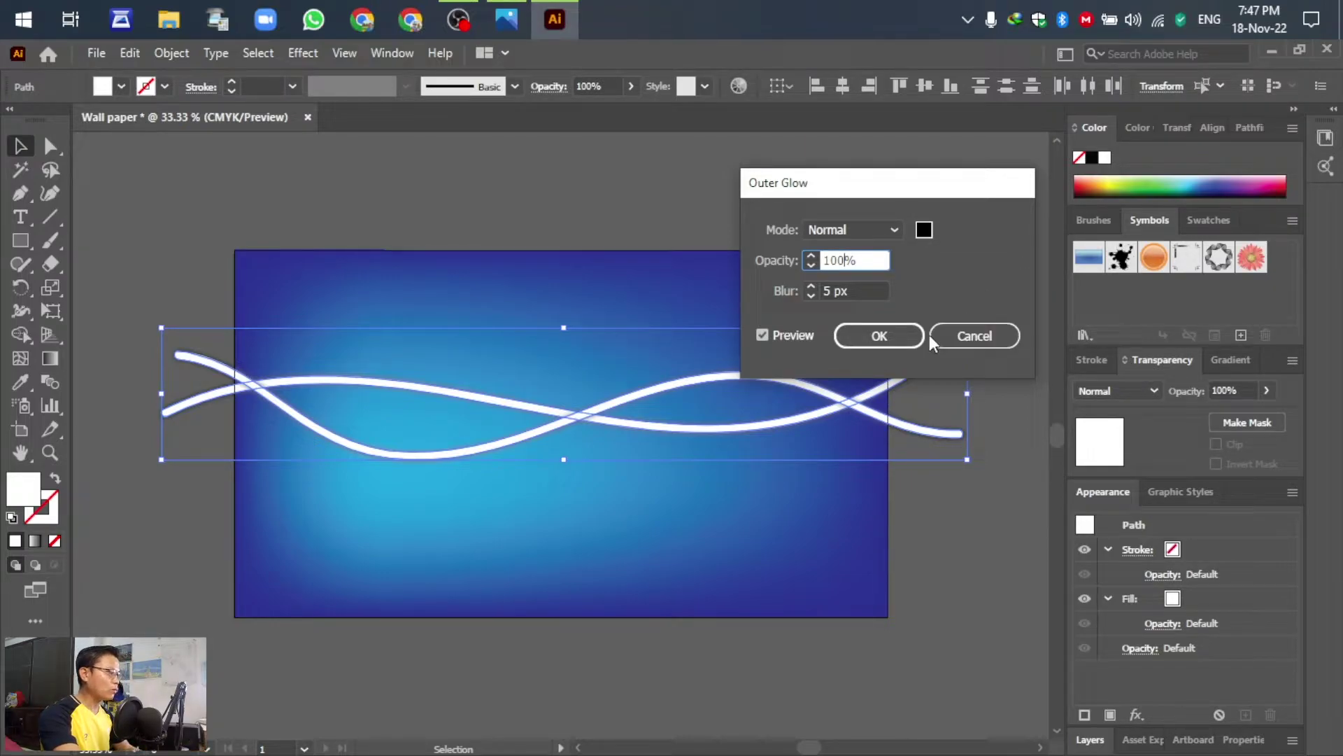
click(883, 335)
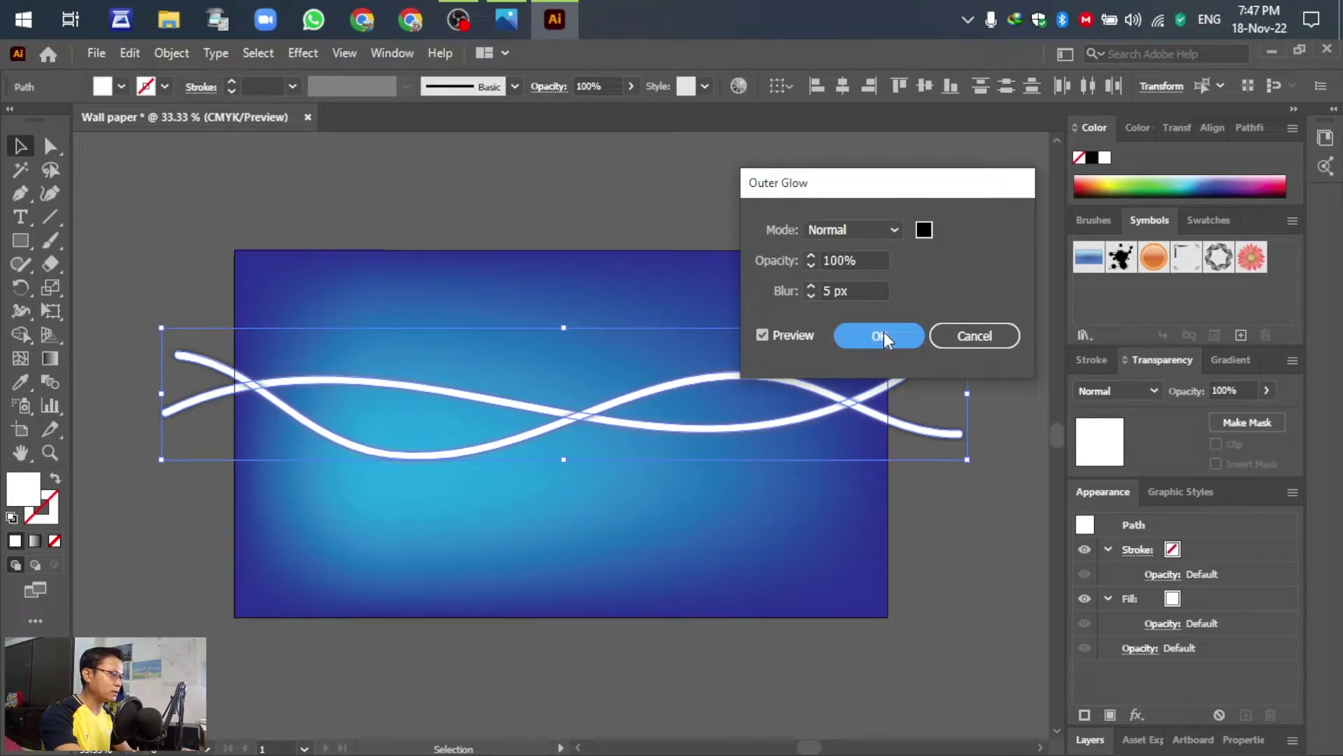
click(248, 245)
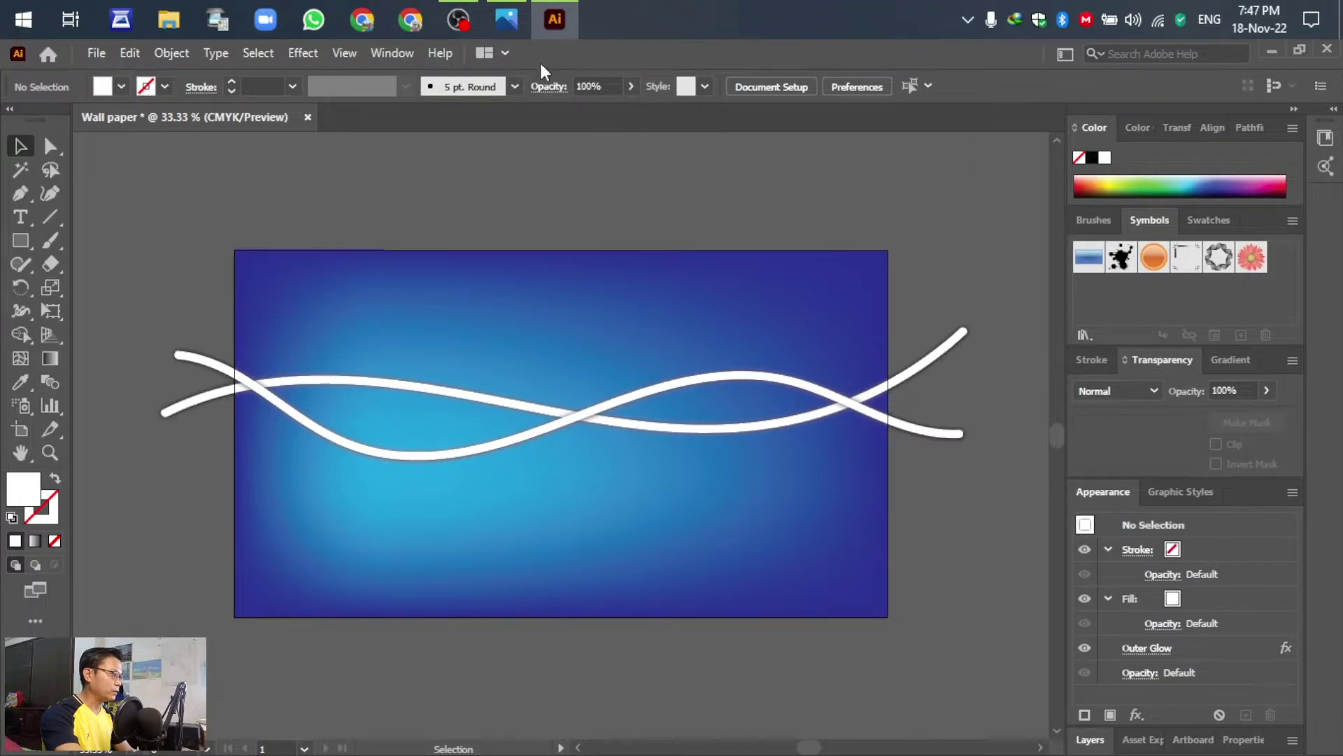
click(507, 19)
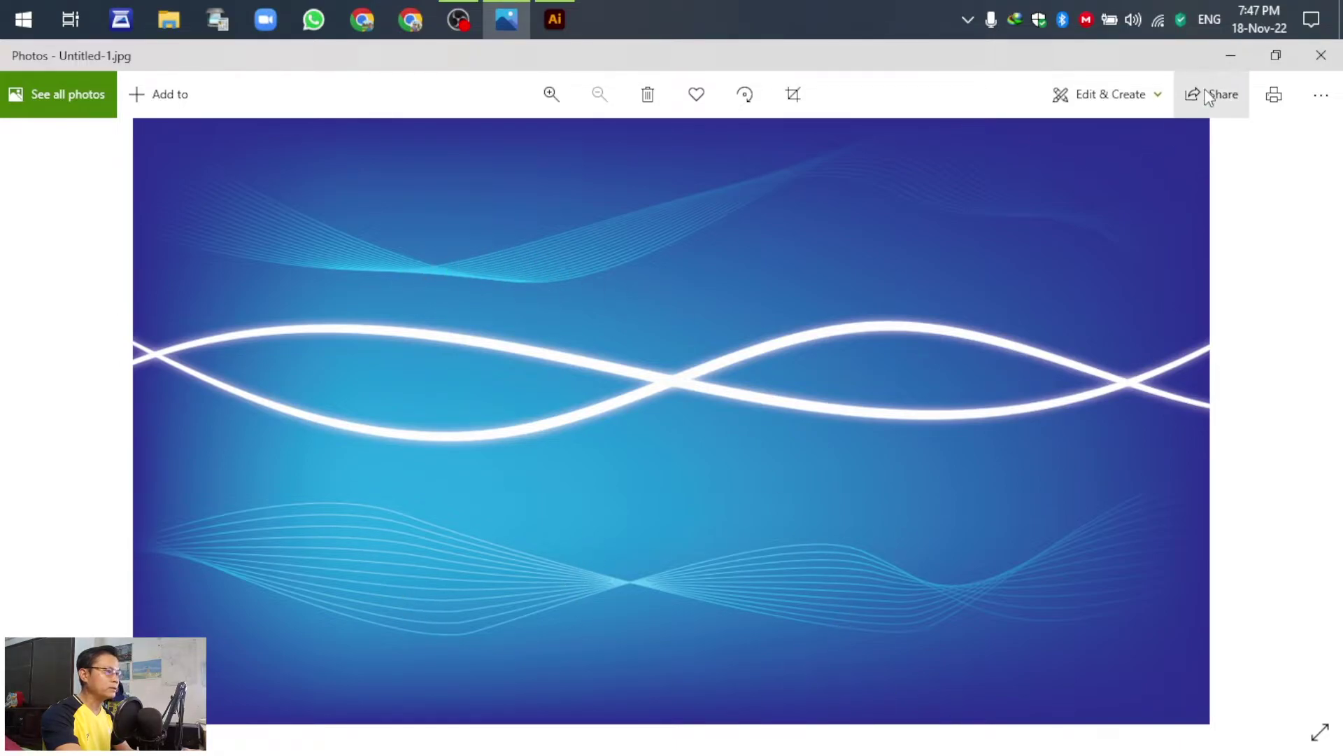
click(1234, 55)
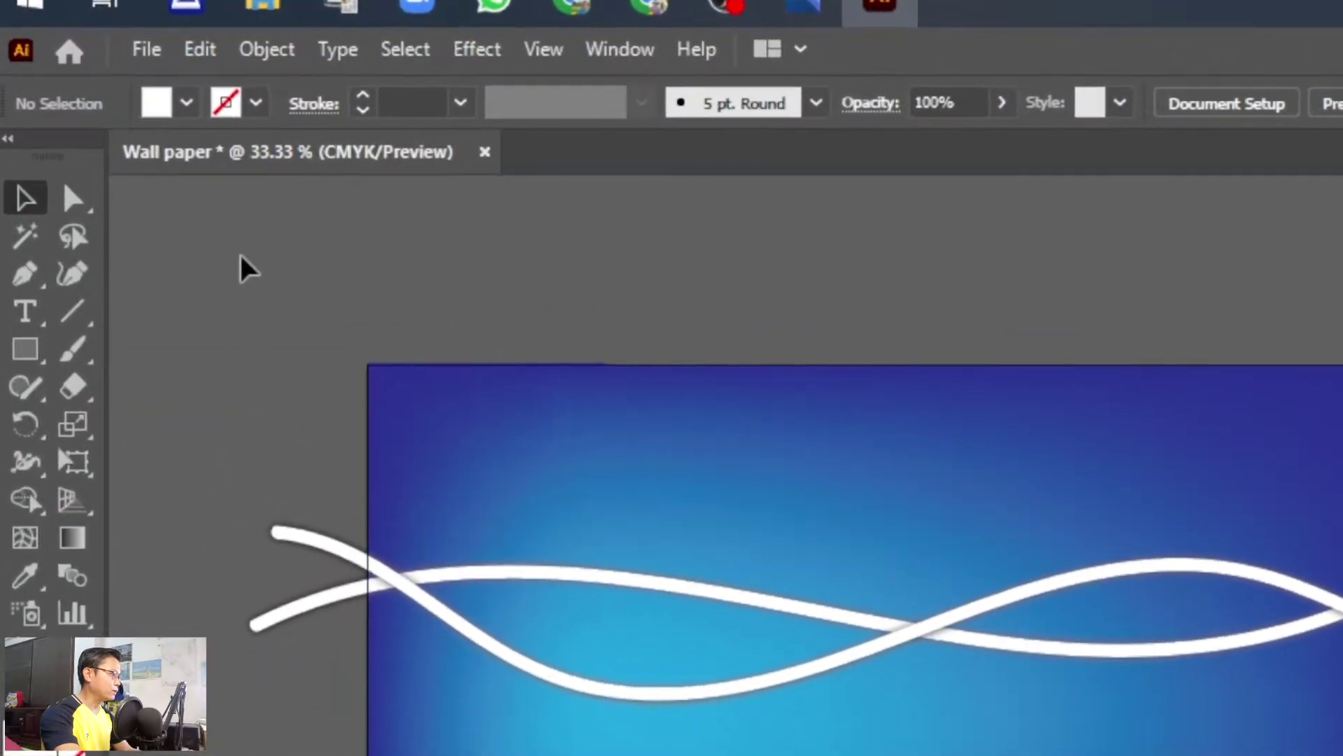
- Set up the Pen tool with no fill and a white 1 pt stroke with the Uniform width profile
click(28, 279)
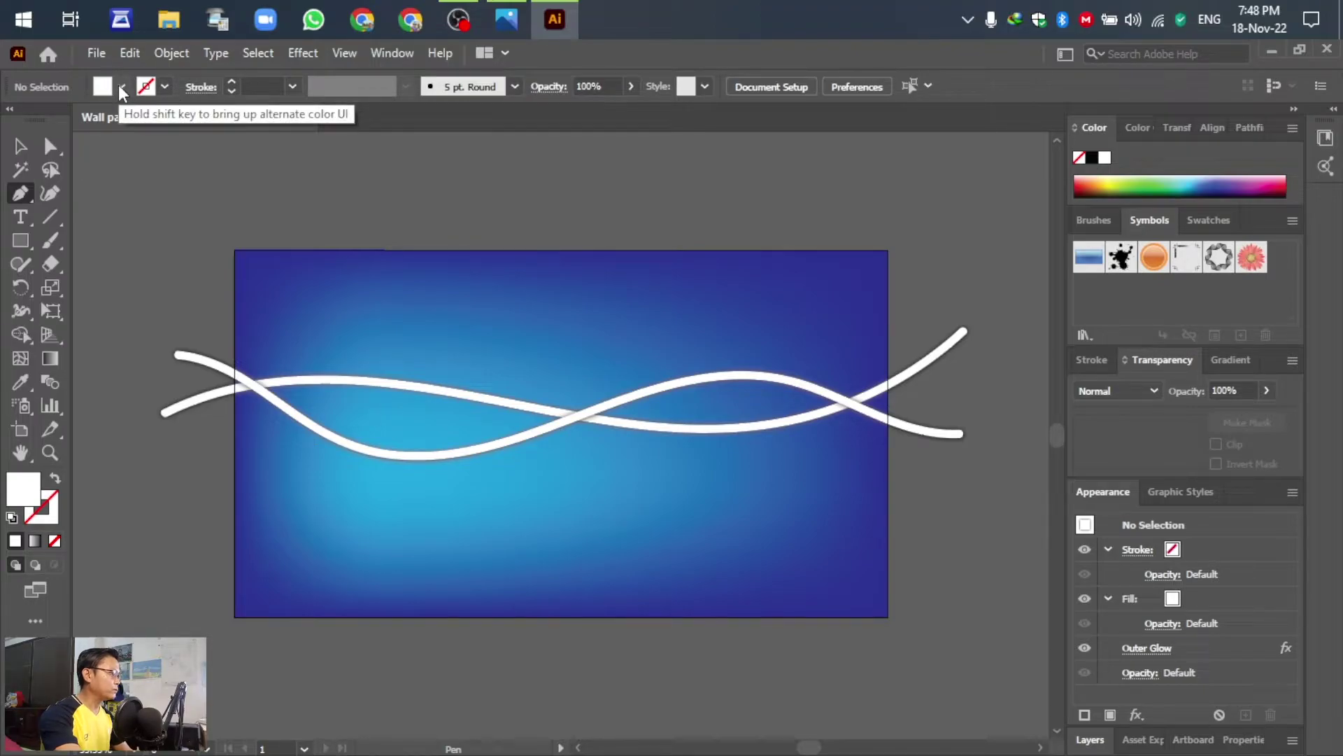
click(514, 86)
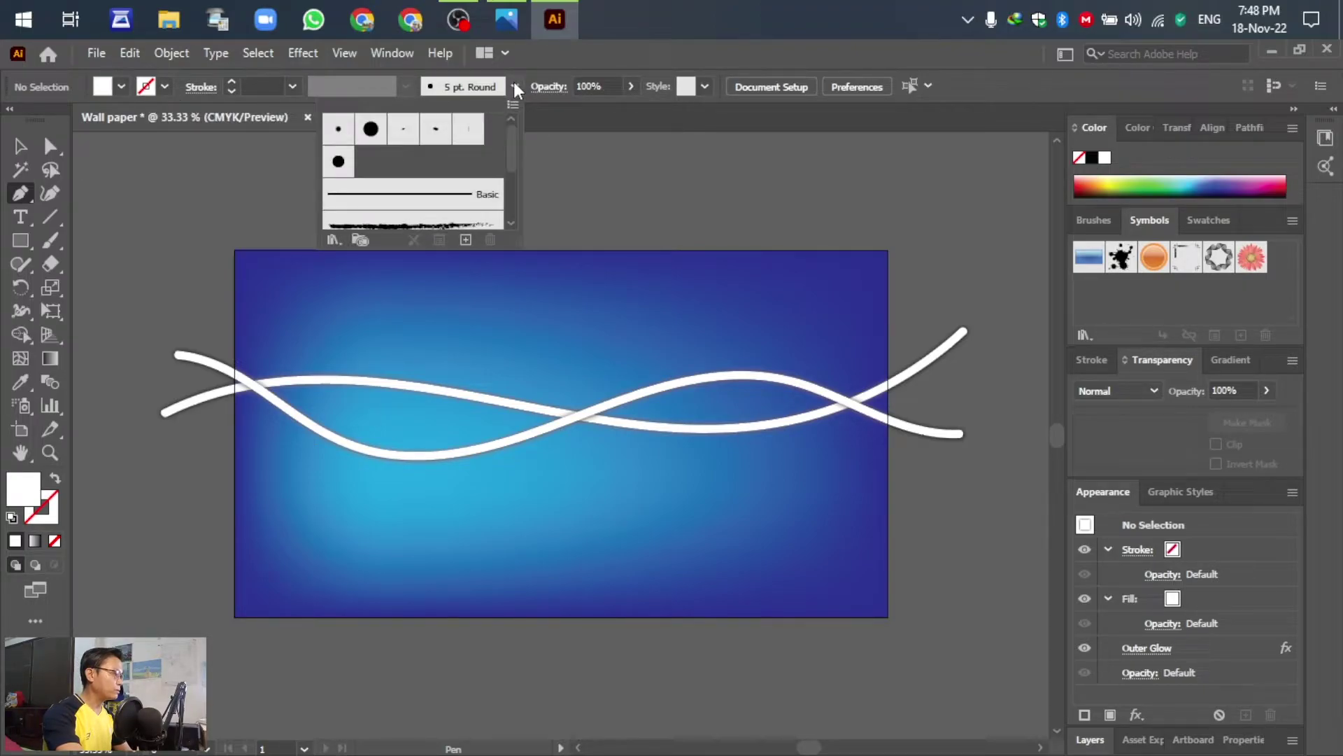
click(414, 200)
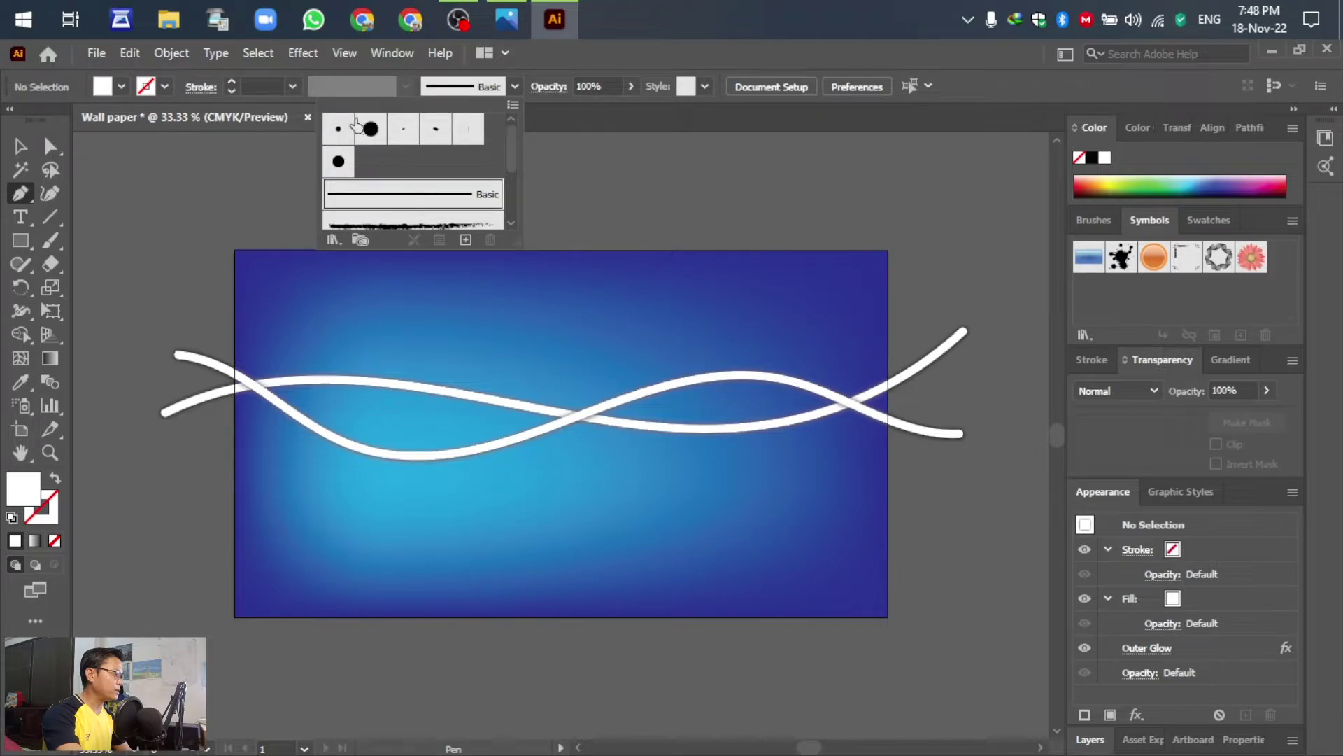
click(293, 86)
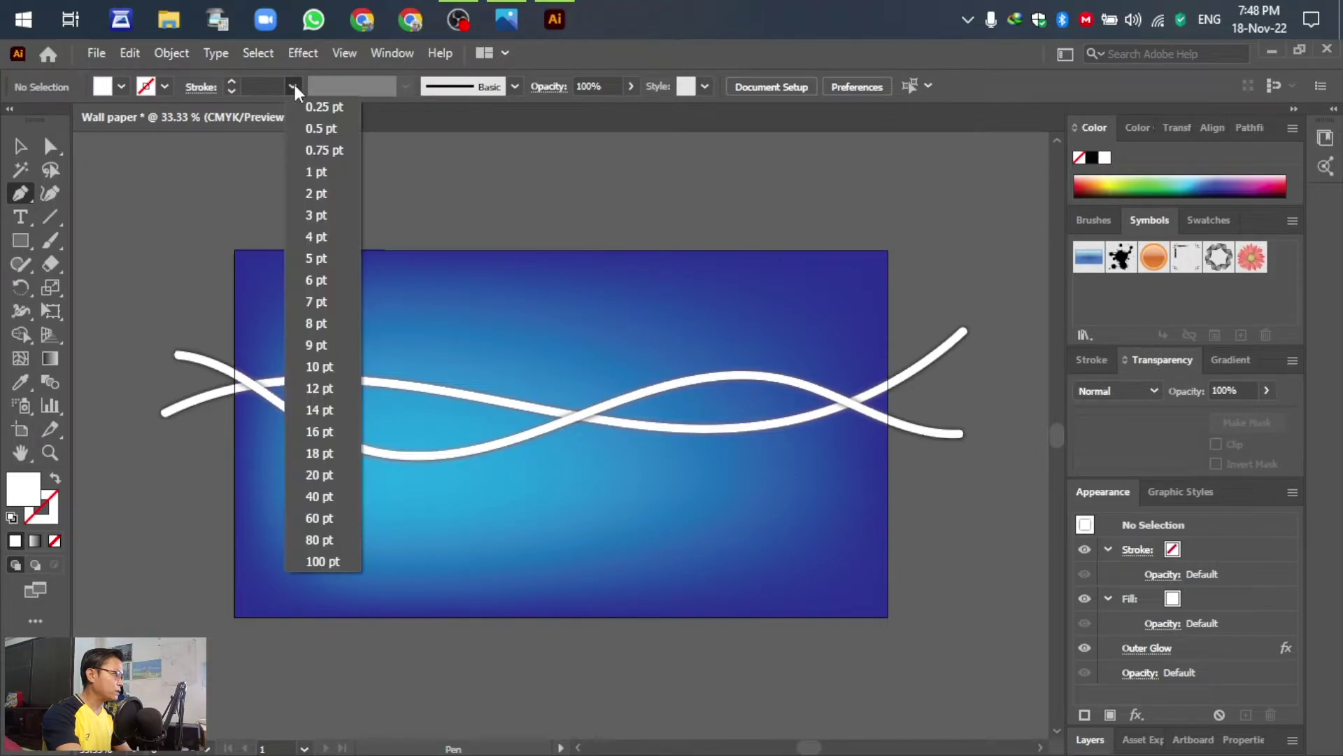
click(318, 128)
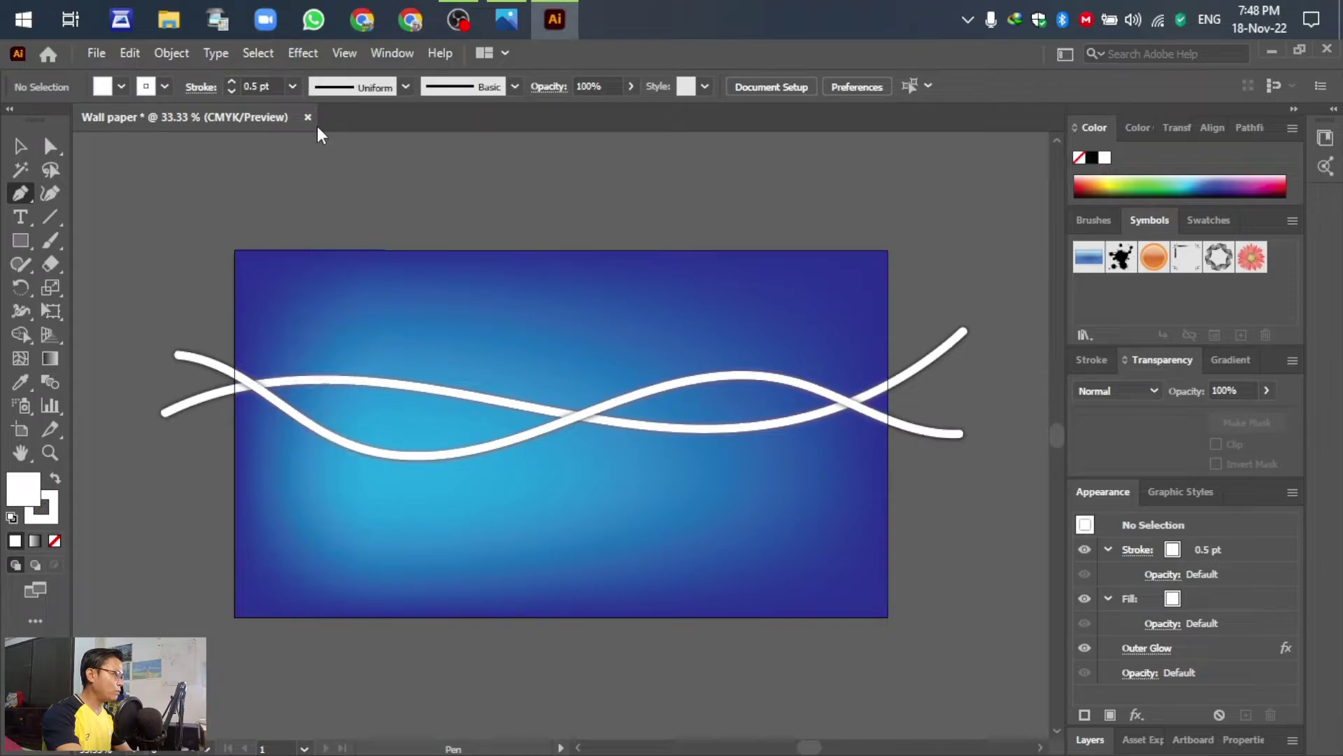
click(405, 86)
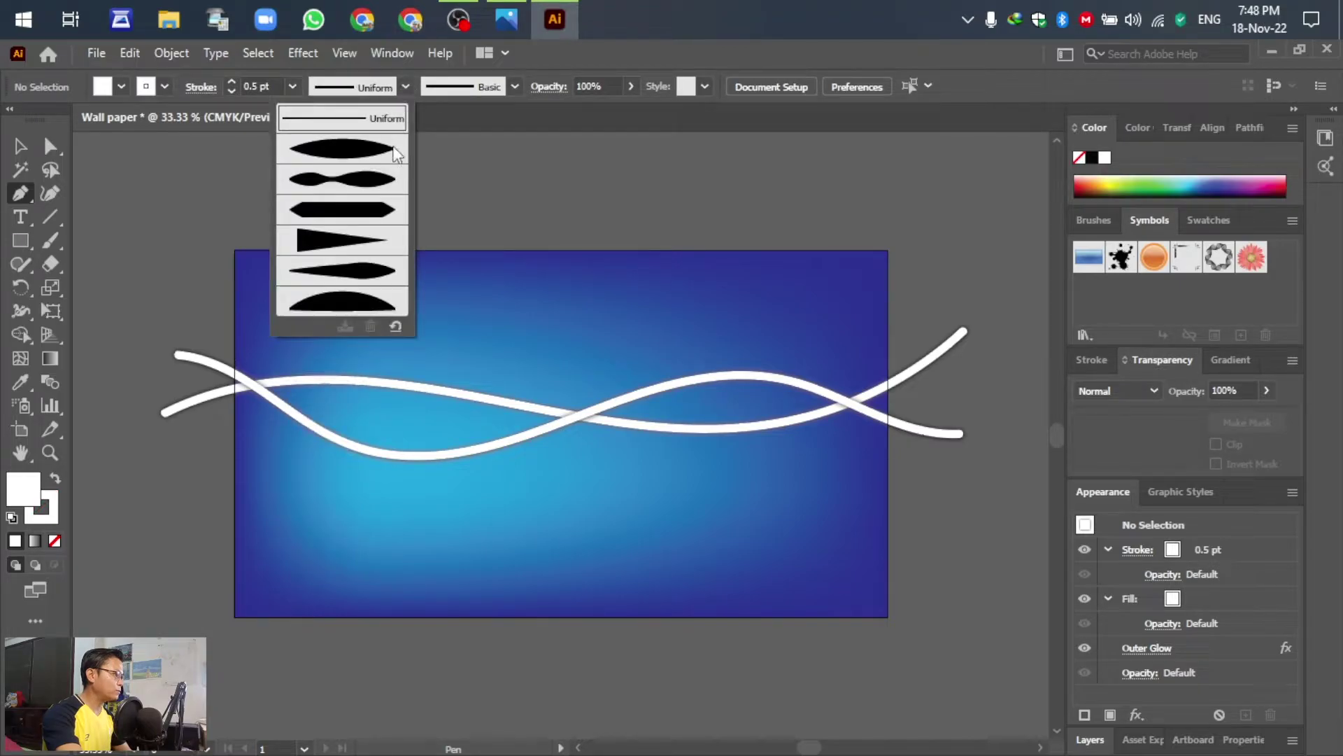
click(120, 274)
click(120, 86)
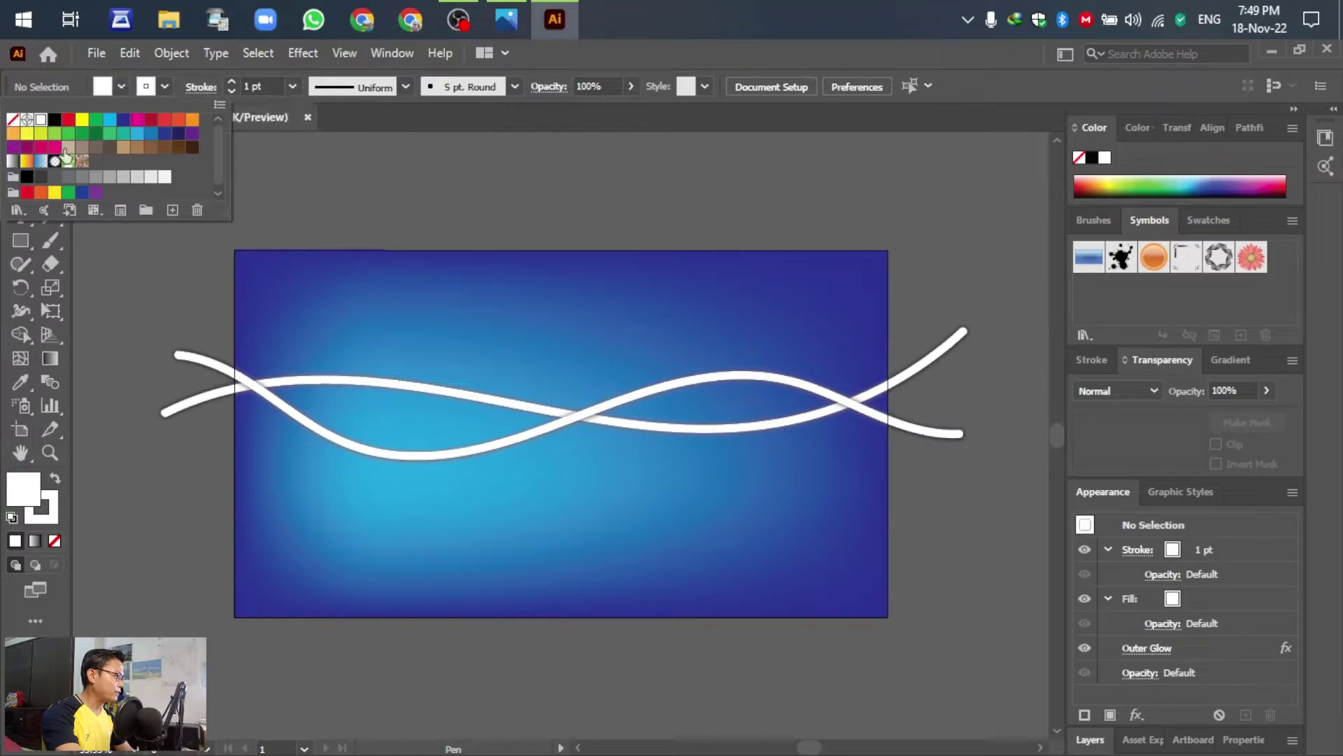
click(14, 120)
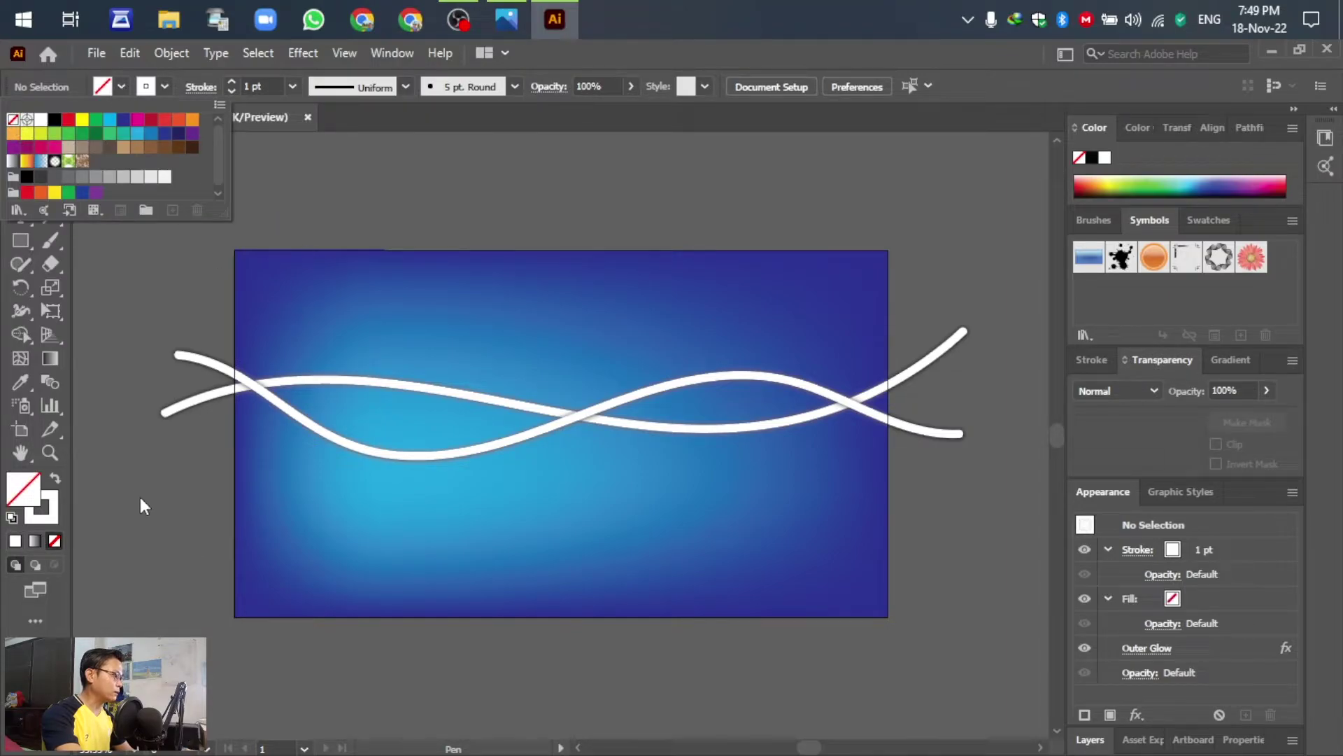
click(159, 378)
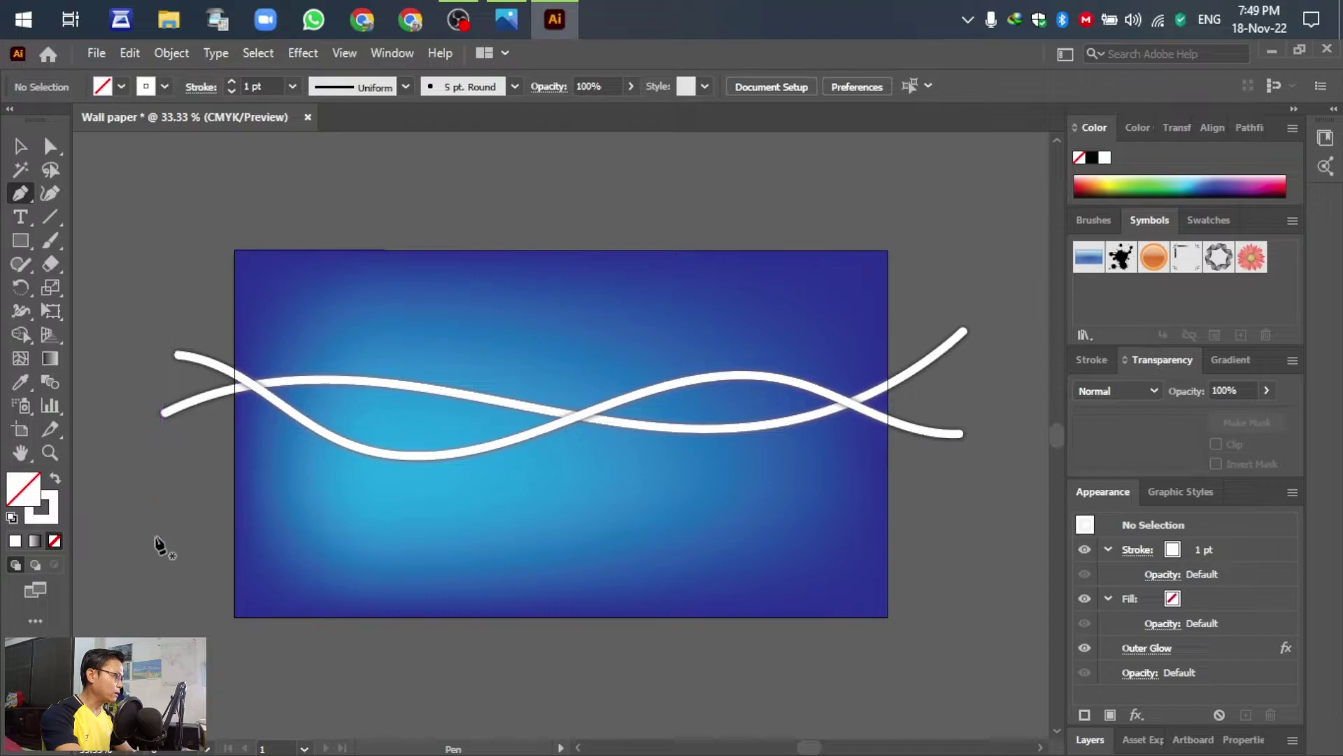
- Draw a thin wavy path below the glowing lines, cresting first and extending past both sides of the artboard
click(165, 545)
drag(470, 503, 603, 559)
drag(731, 580, 787, 560)
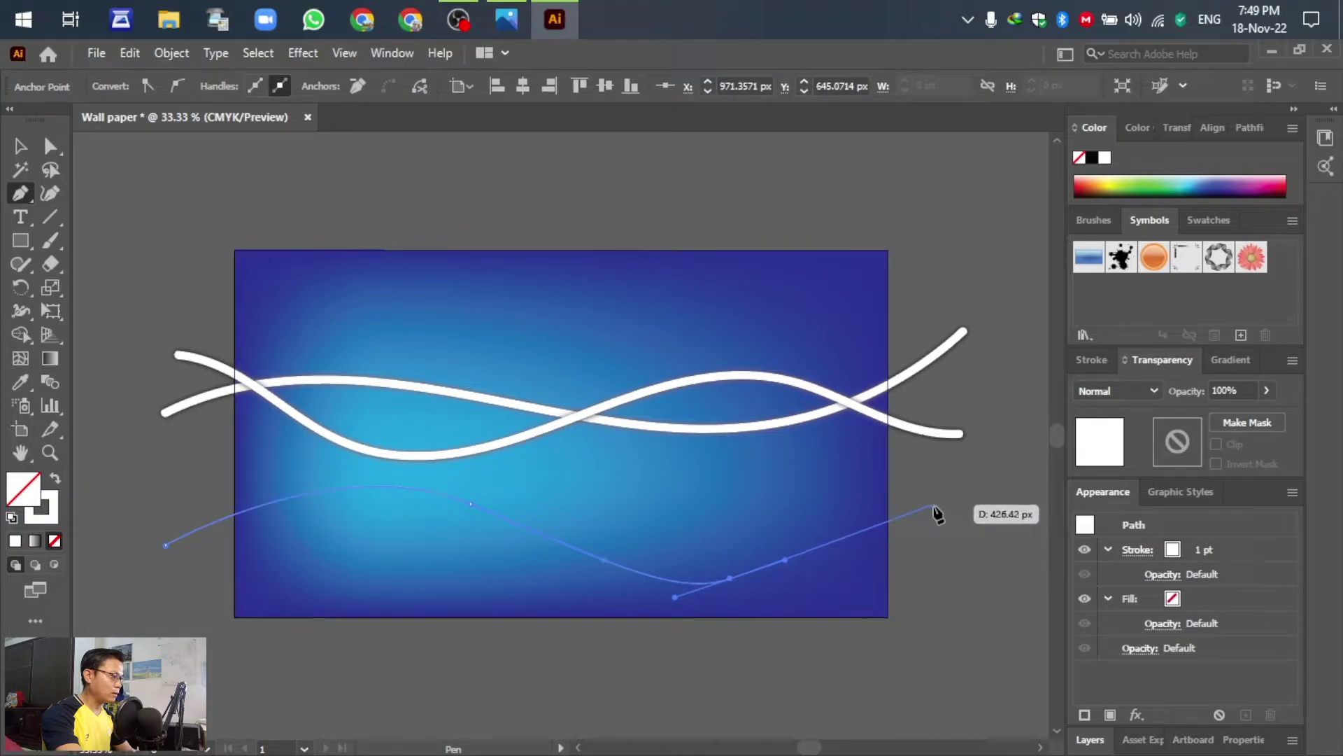
drag(956, 486, 1009, 493)
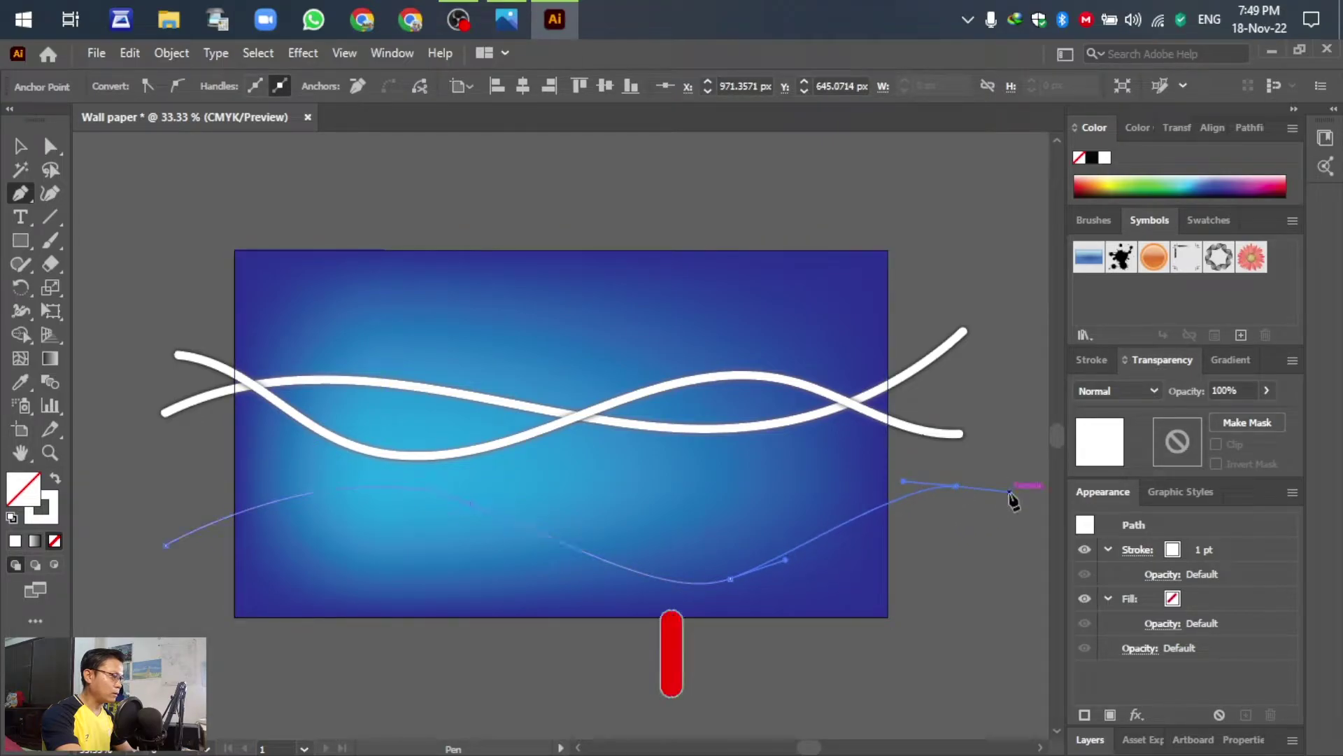
click(1025, 520)
key(Escape)
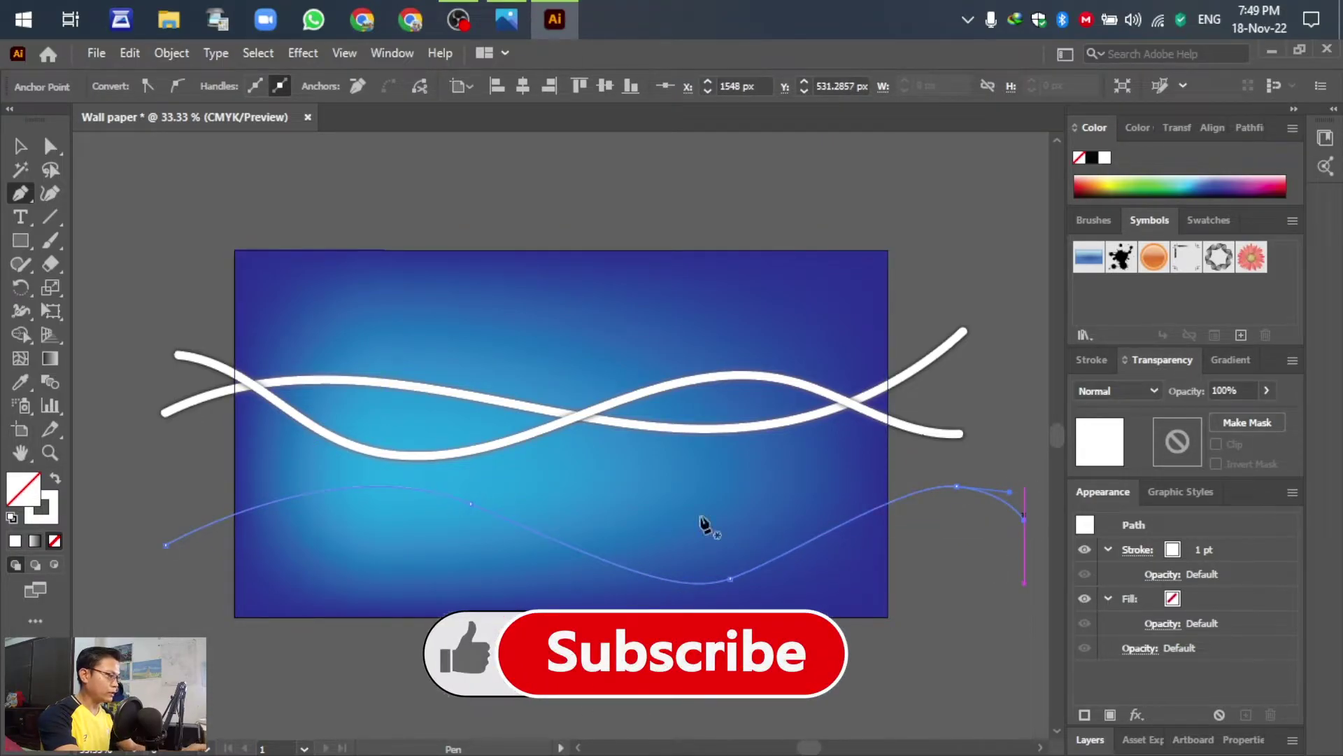
- Draw a second thin wavy path that mirrors and crosses the first one, extending past both sides of the artboard
click(155, 470)
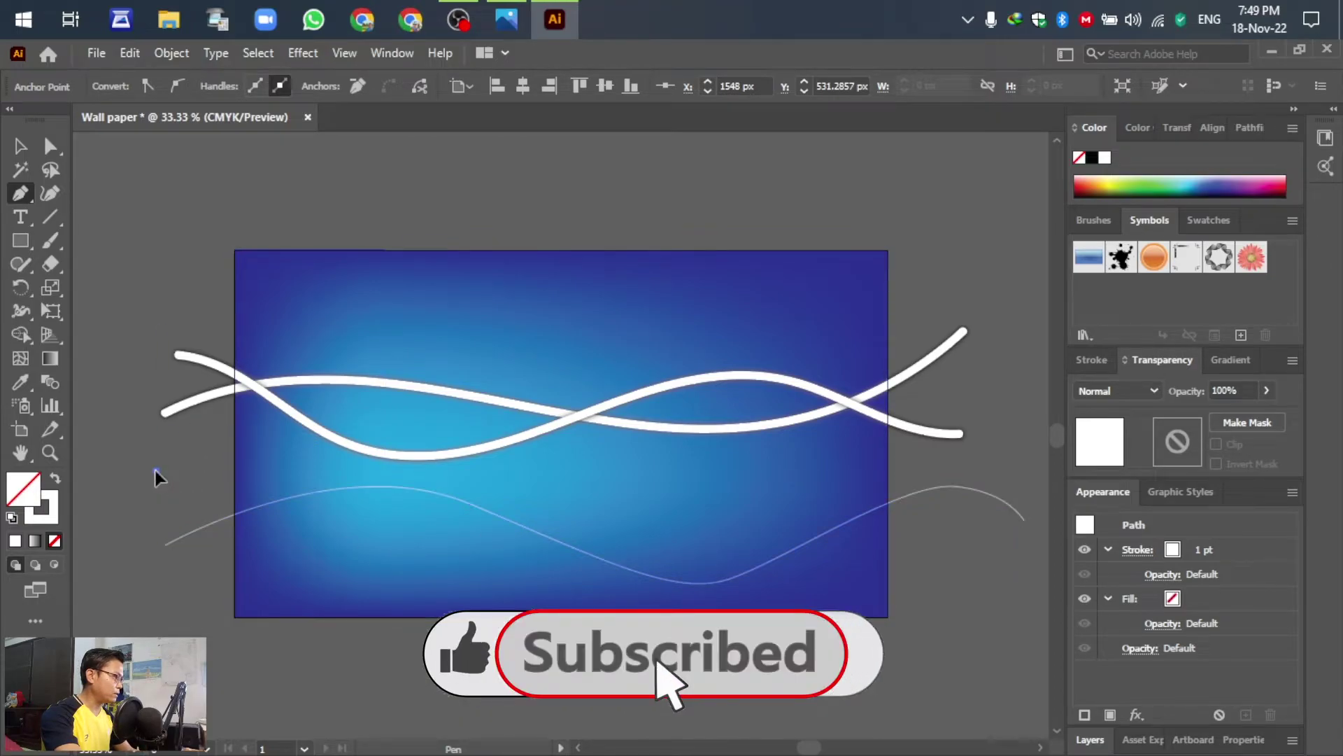
drag(472, 573, 537, 557)
drag(703, 513, 757, 529)
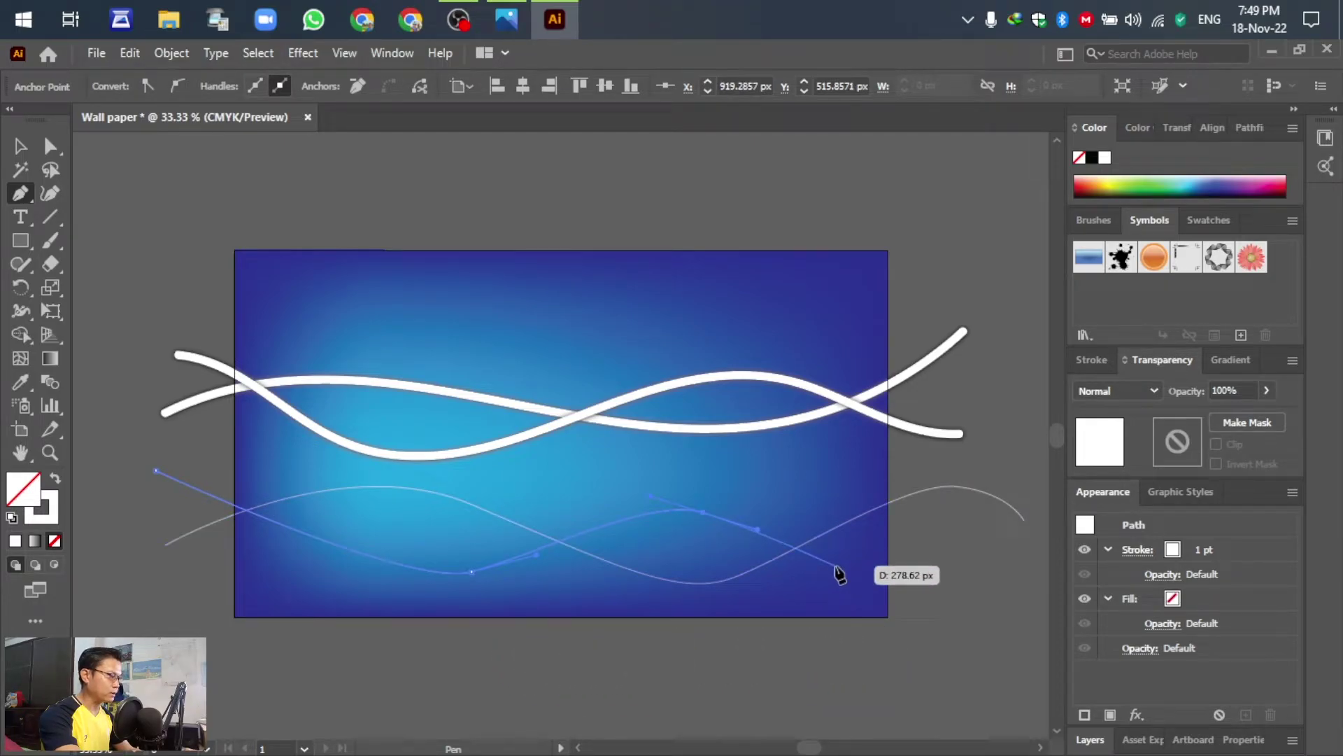
drag(937, 604, 993, 598)
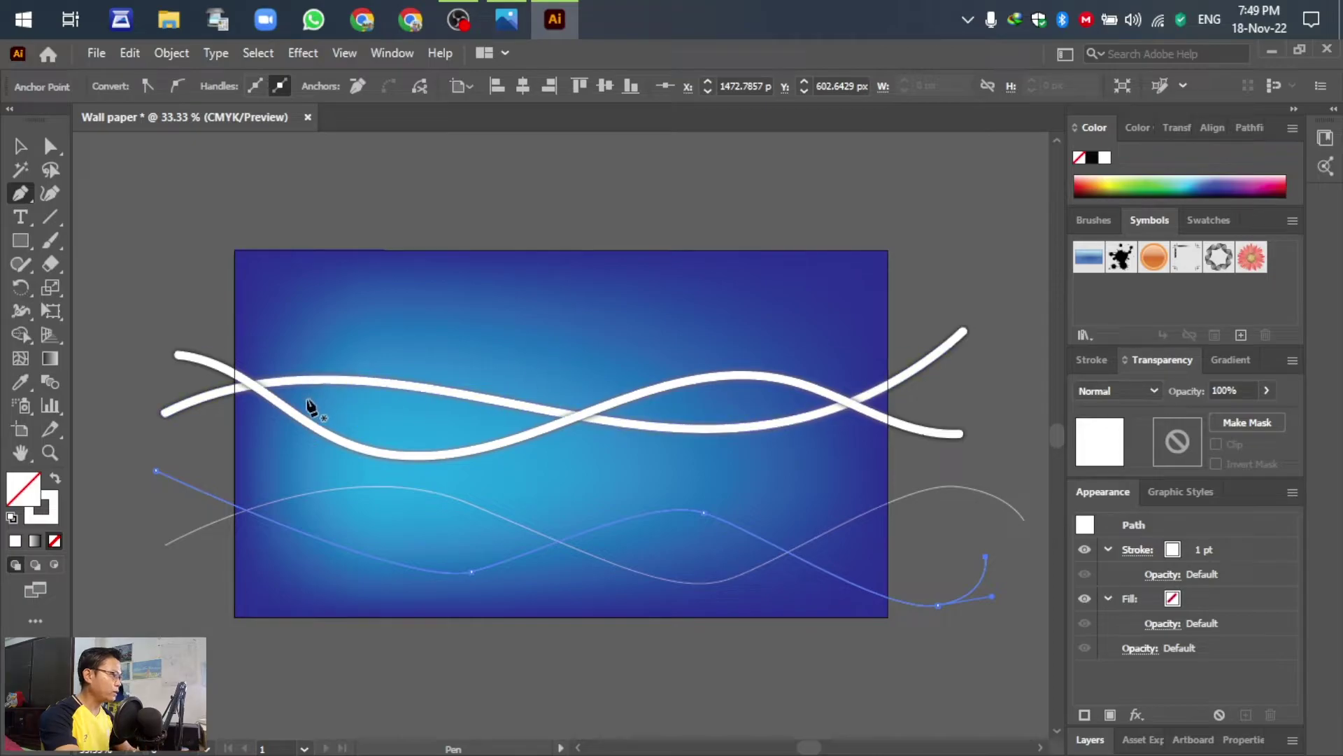
click(19, 146)
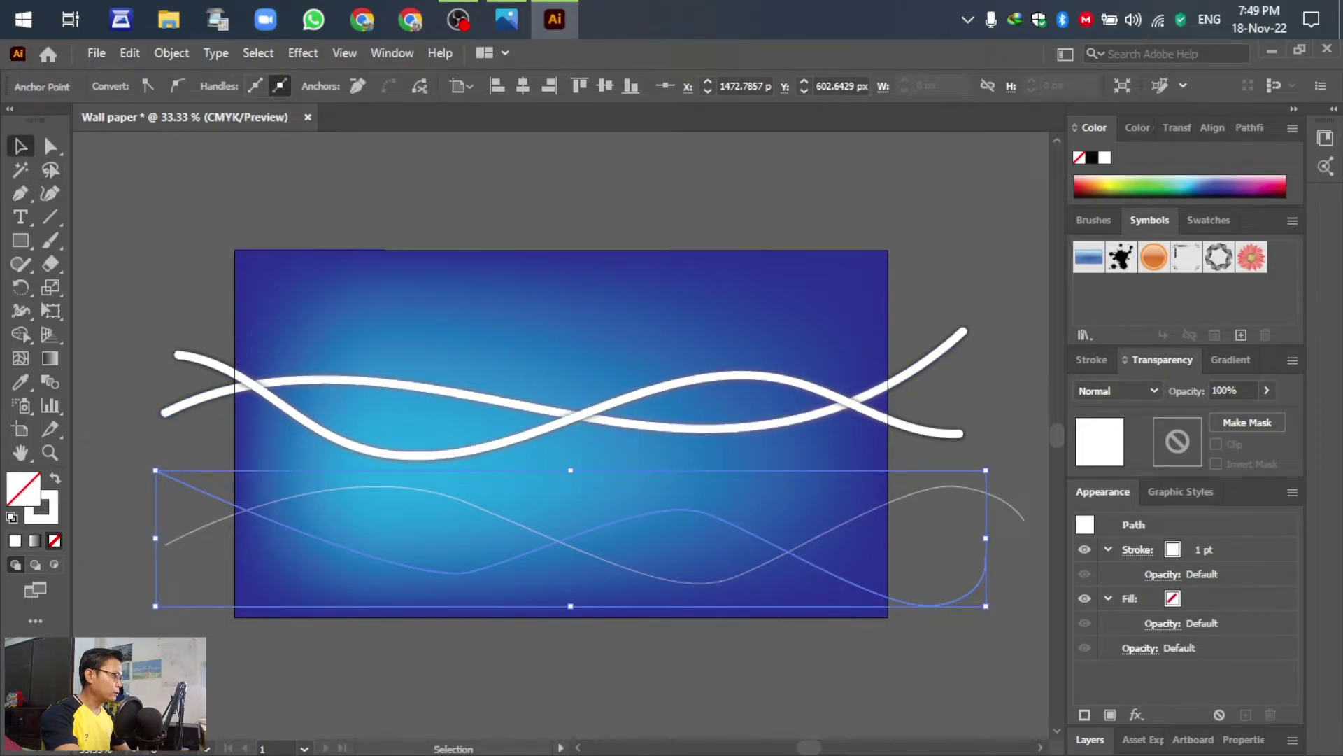
- Select both thin wavy paths below the glowing lines and make a blend between them
drag(140, 437, 137, 443)
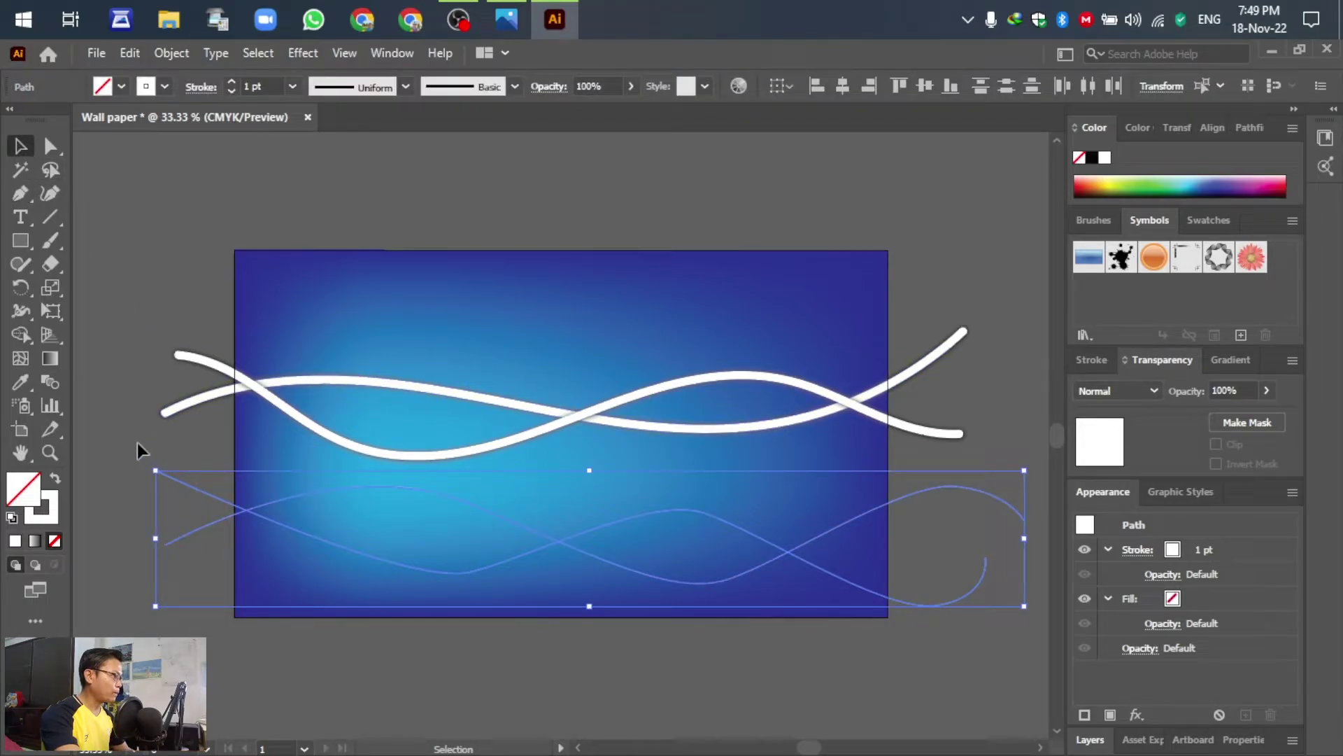
click(170, 53)
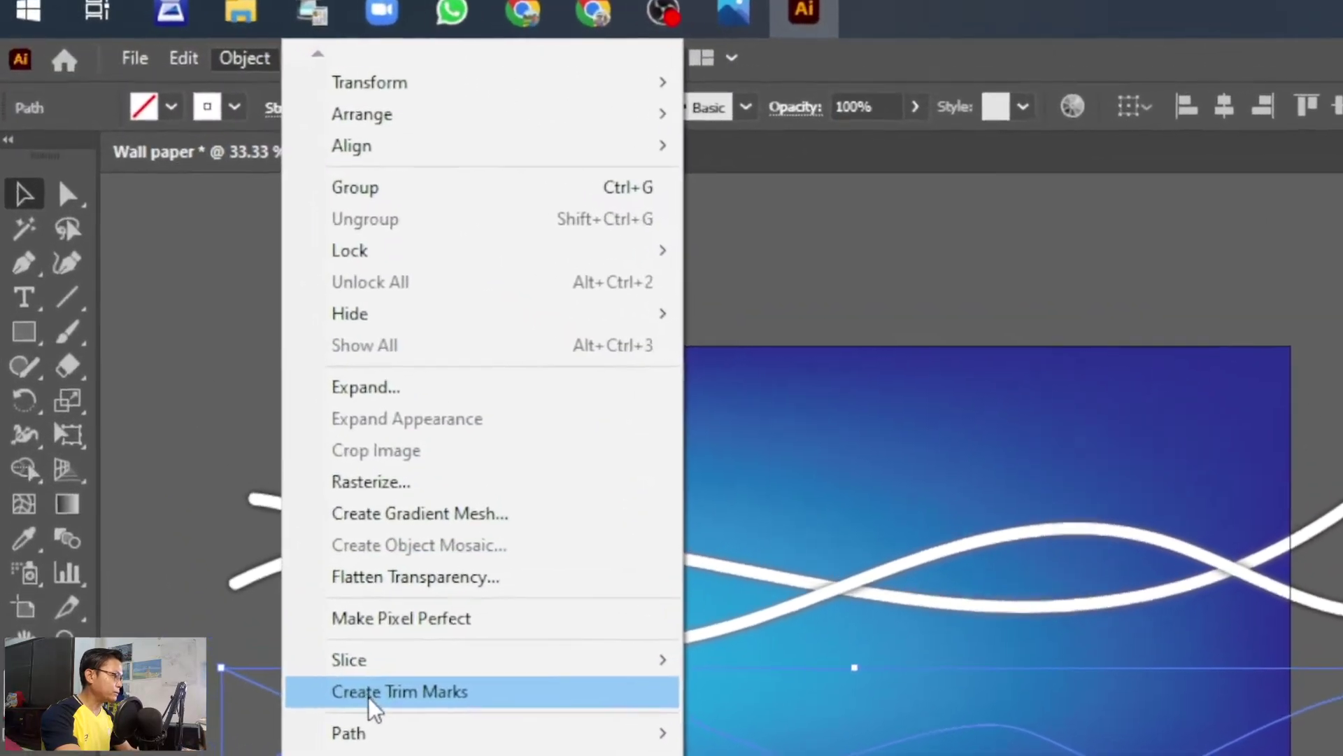
mouse_move(242, 600)
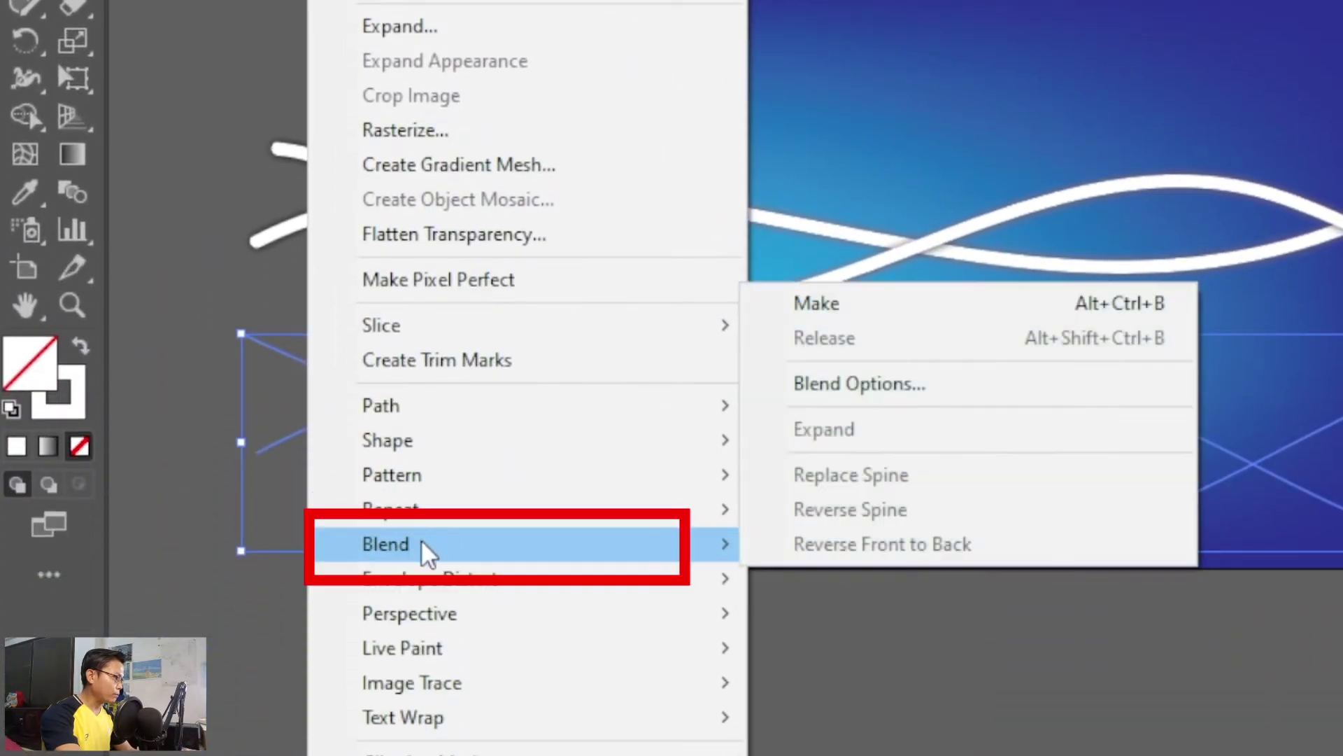
mouse_move(727, 509)
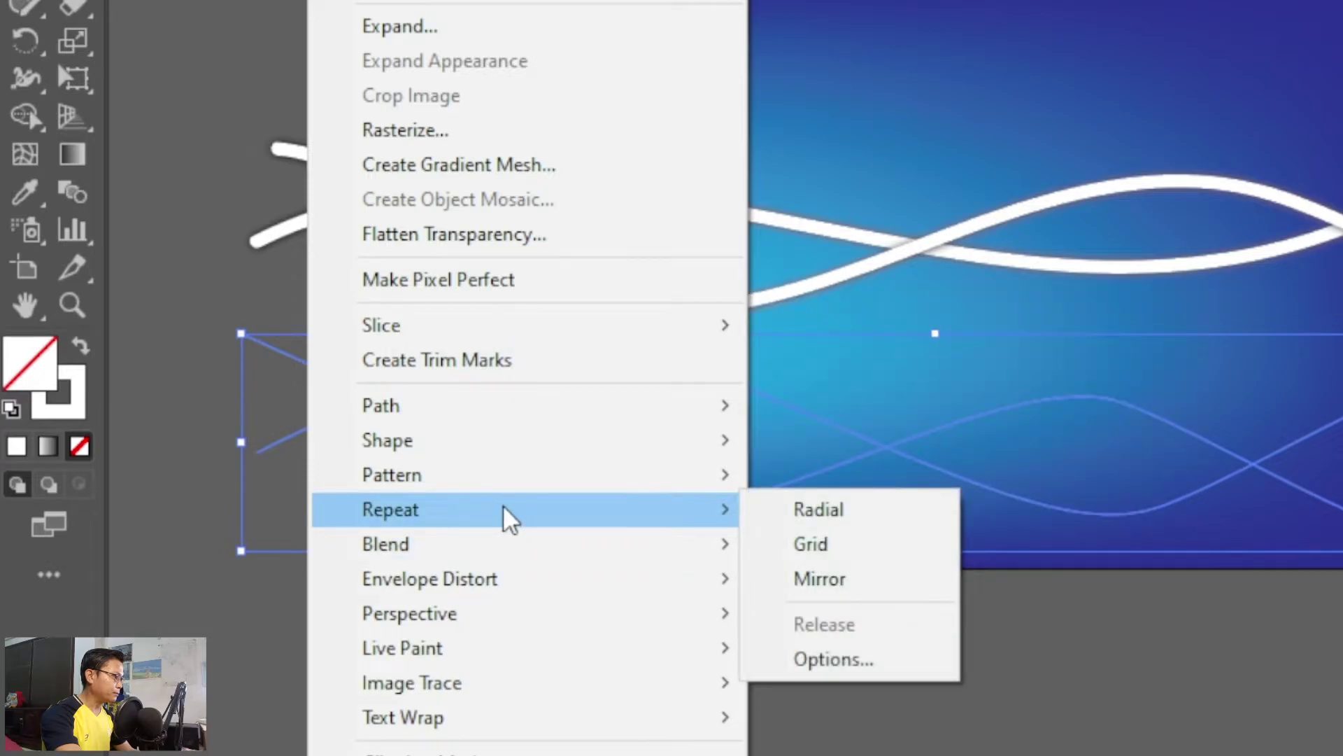
mouse_move(599, 553)
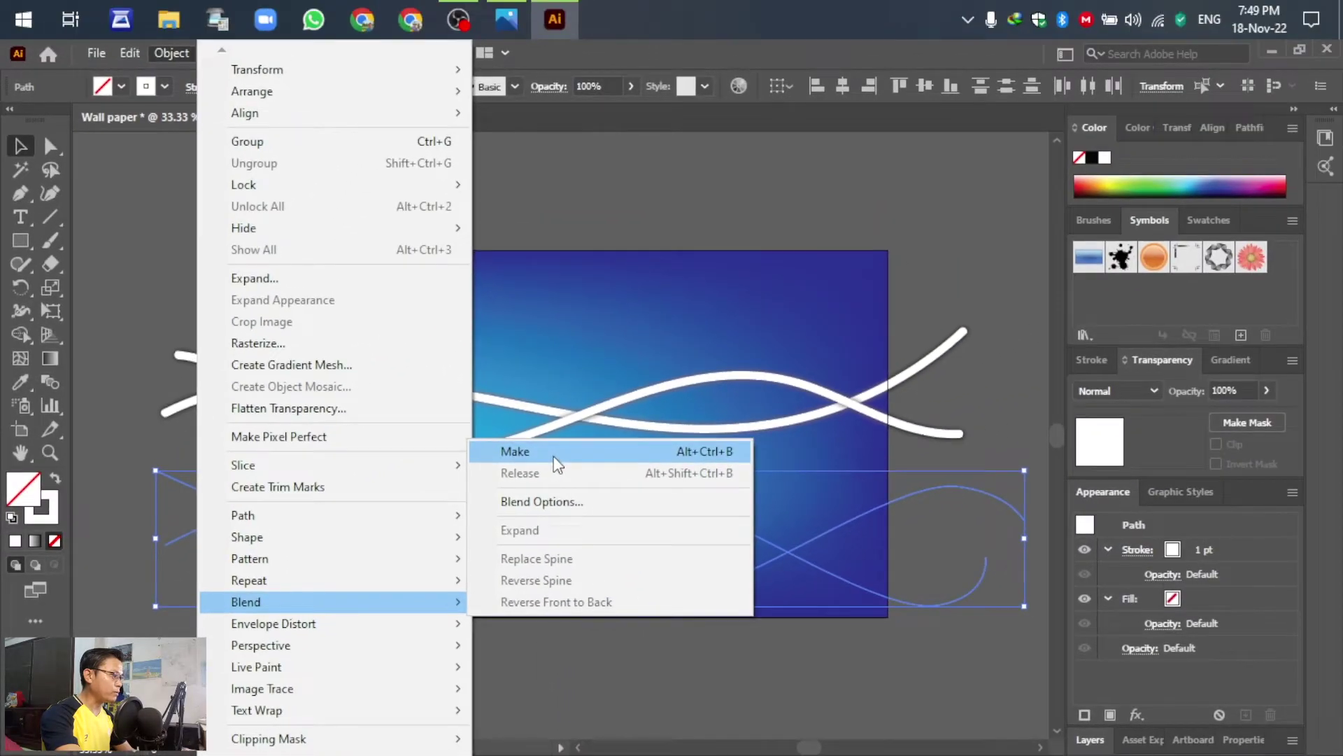
click(558, 451)
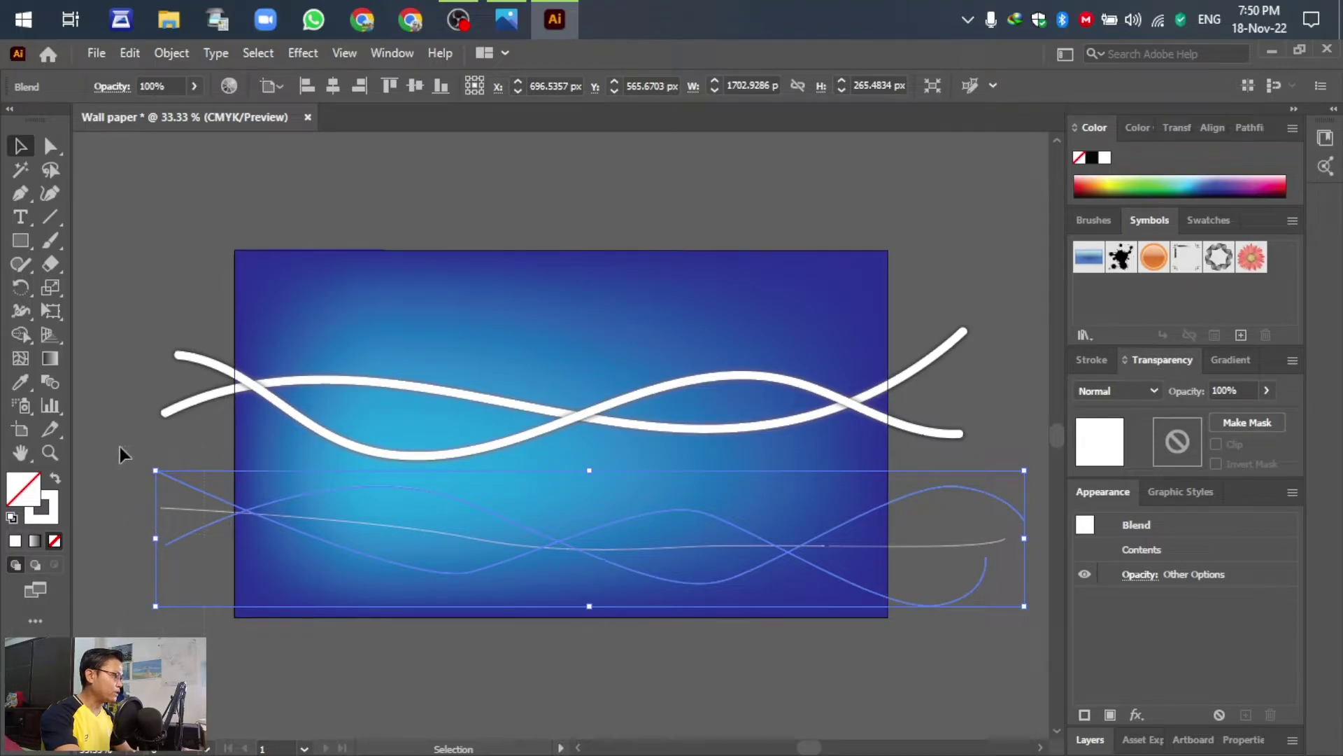
- Set the lower line blend's spacing to Specified Steps with 10 steps
double_click(51, 384)
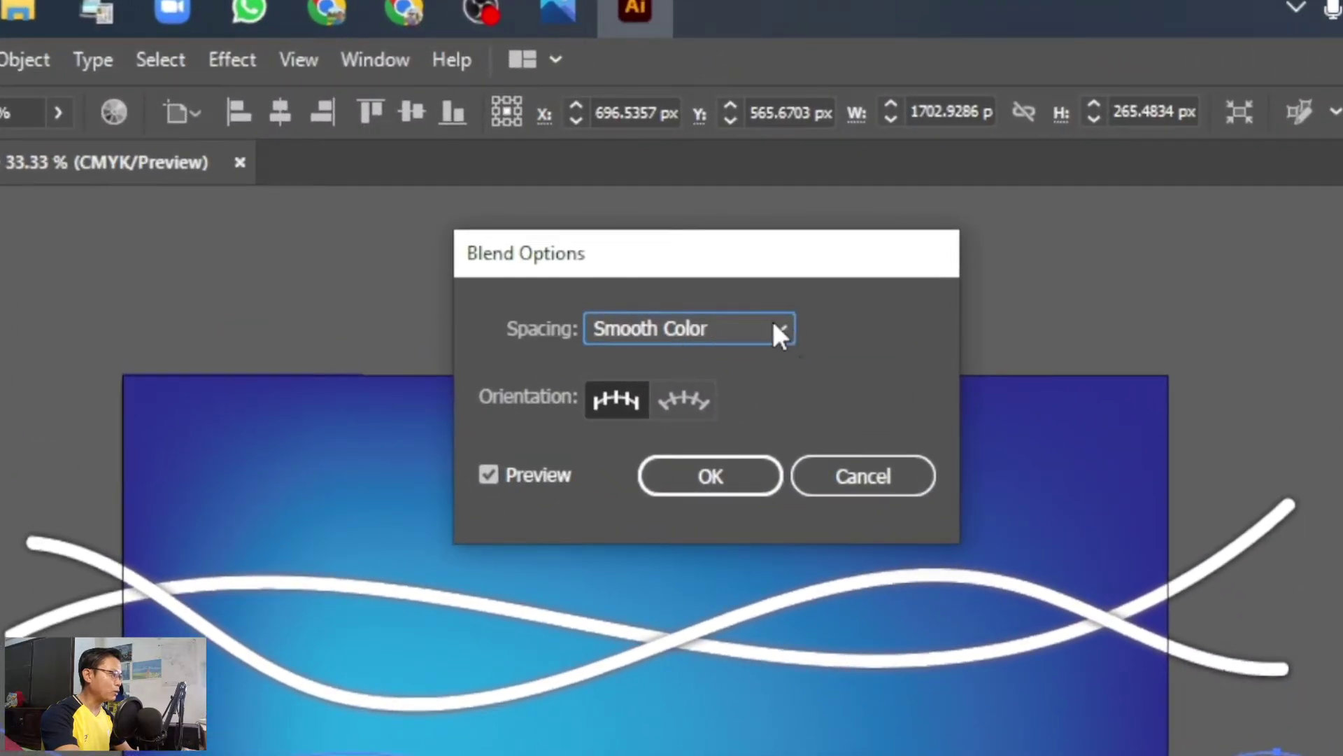
click(778, 334)
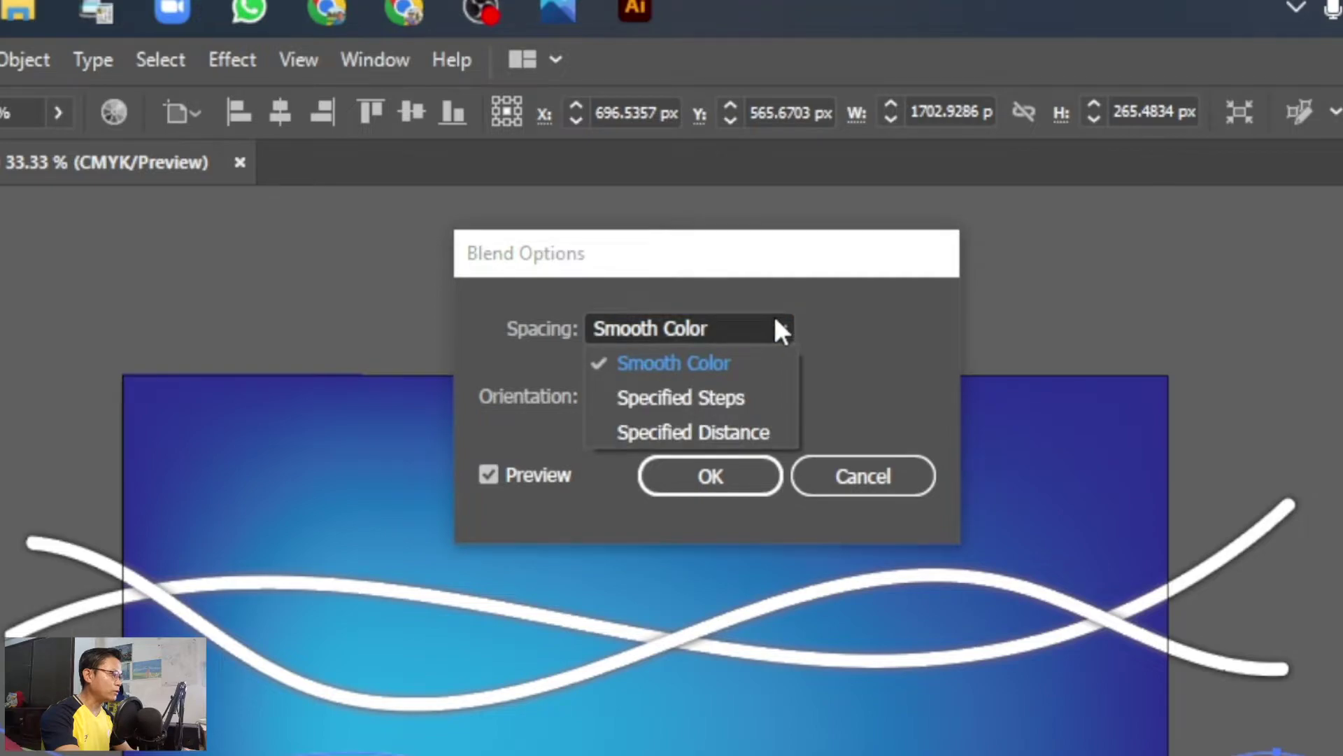
click(693, 397)
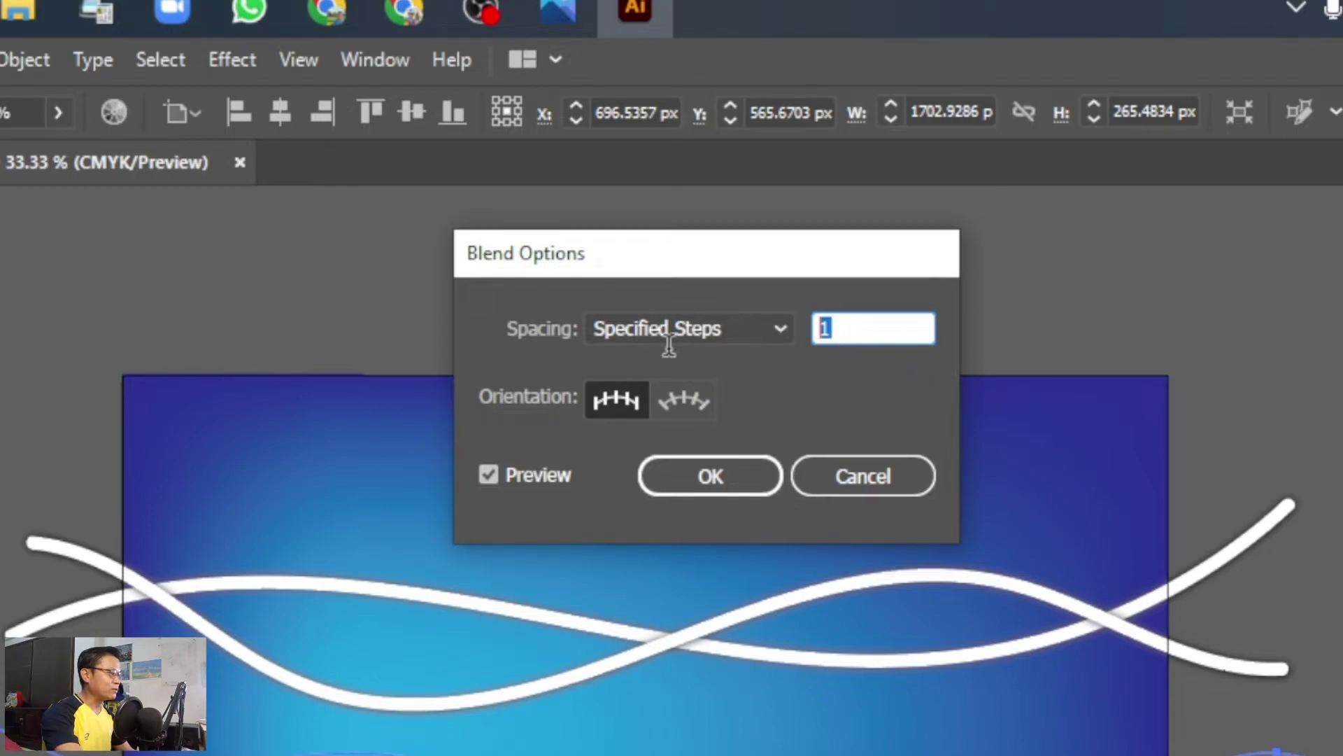
text(10)
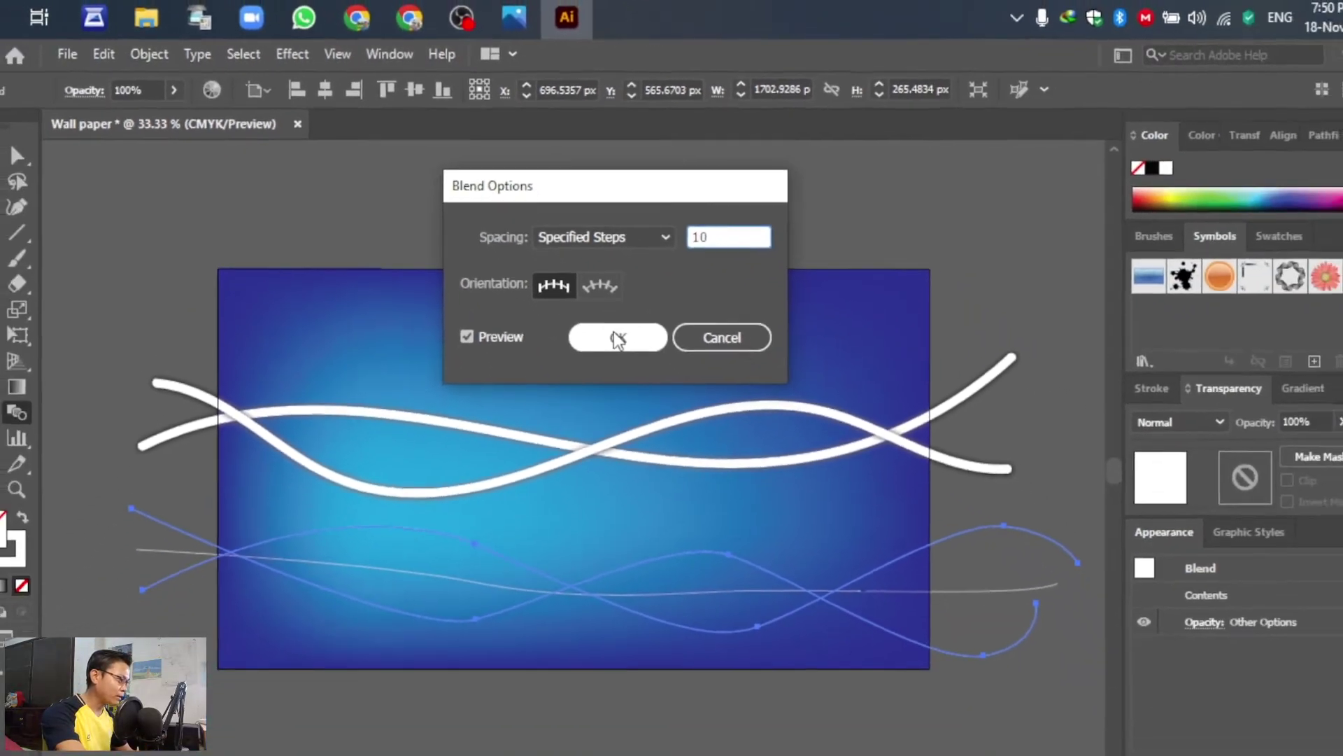
click(699, 477)
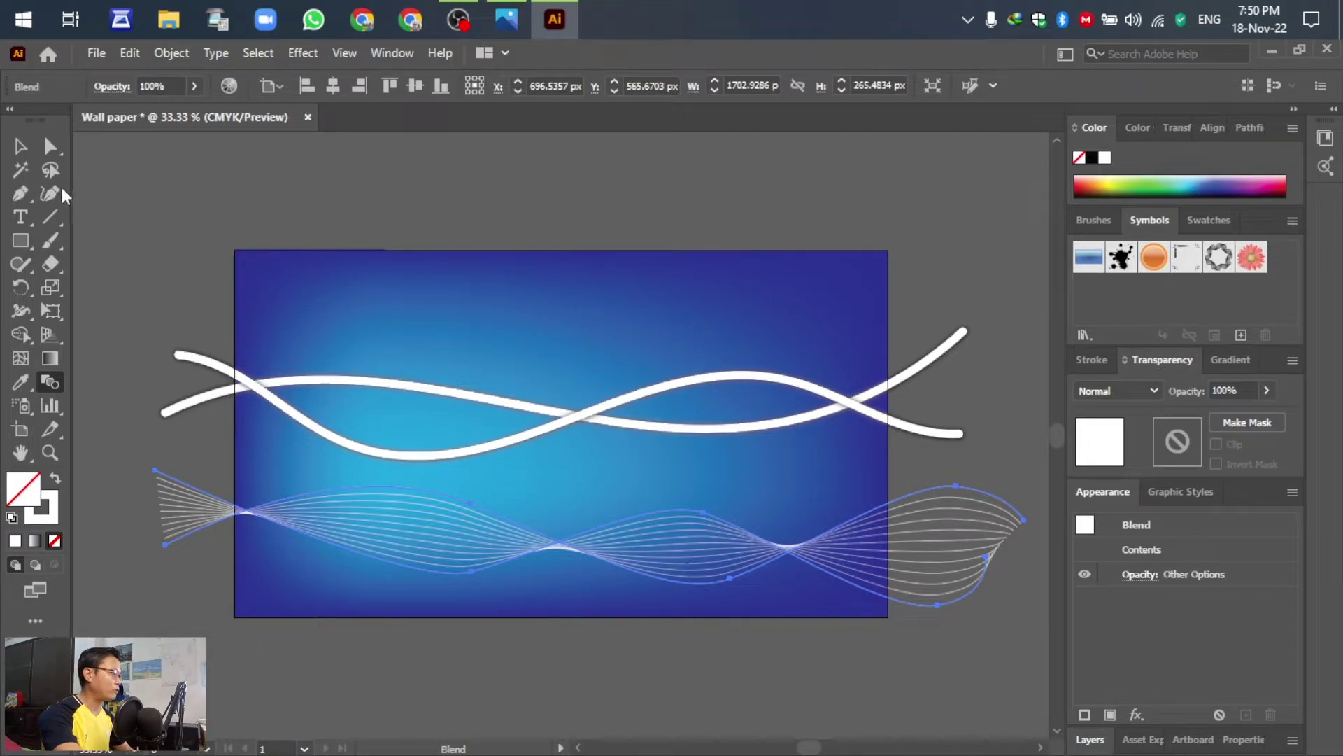
click(20, 146)
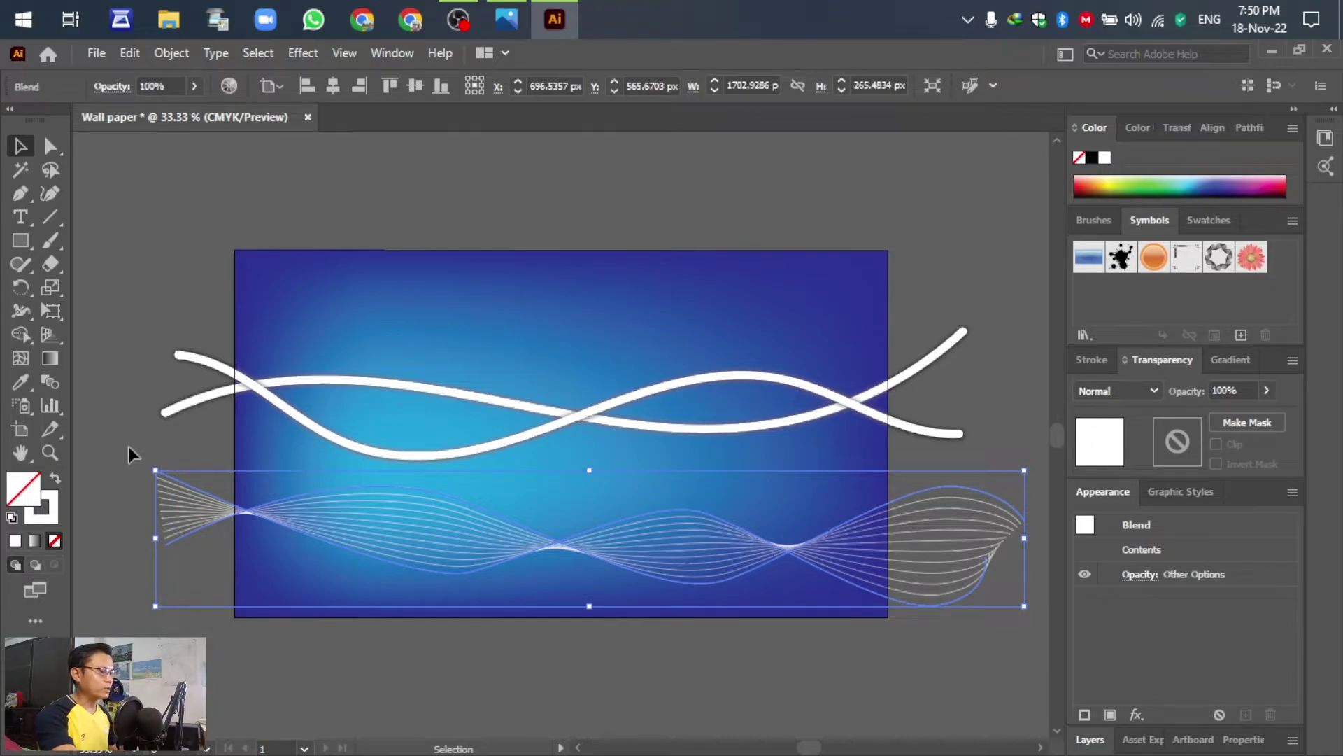
- Try the Screen blending mode on the lower line blend and settle on Overlay
click(1154, 391)
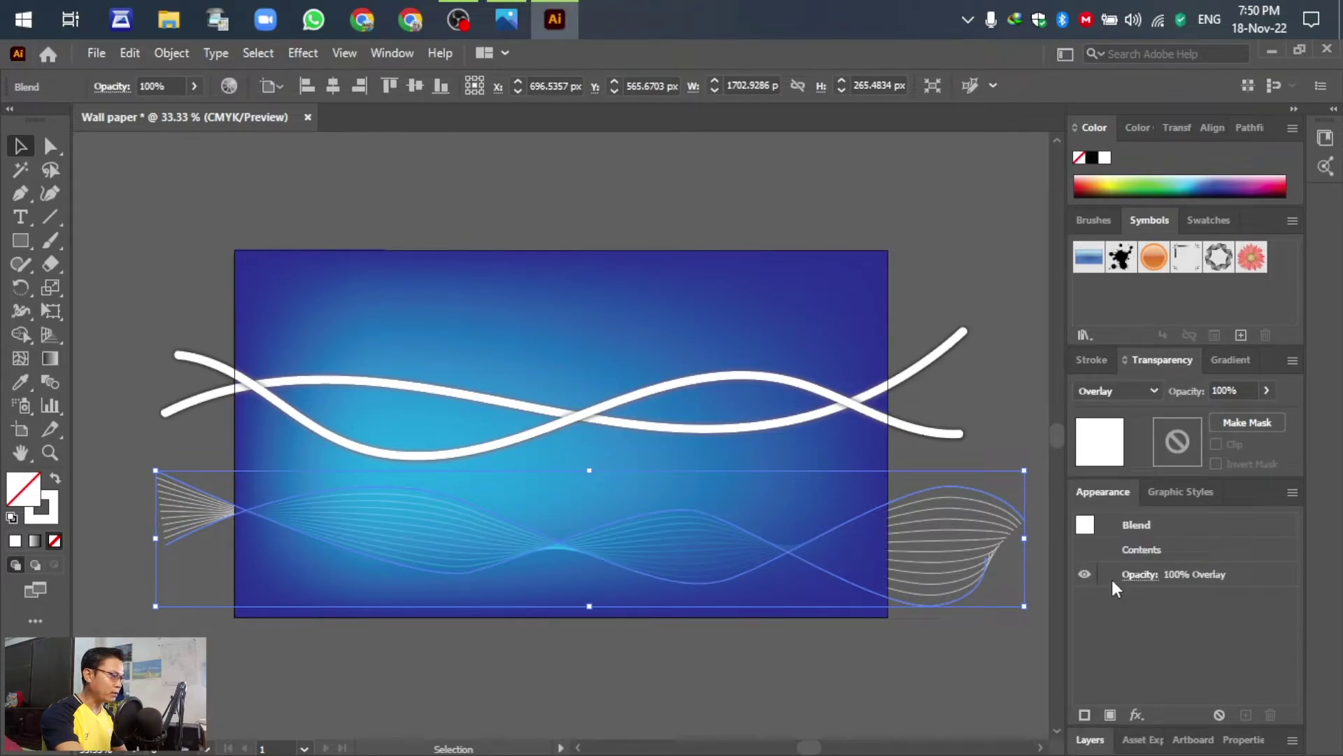
click(1152, 392)
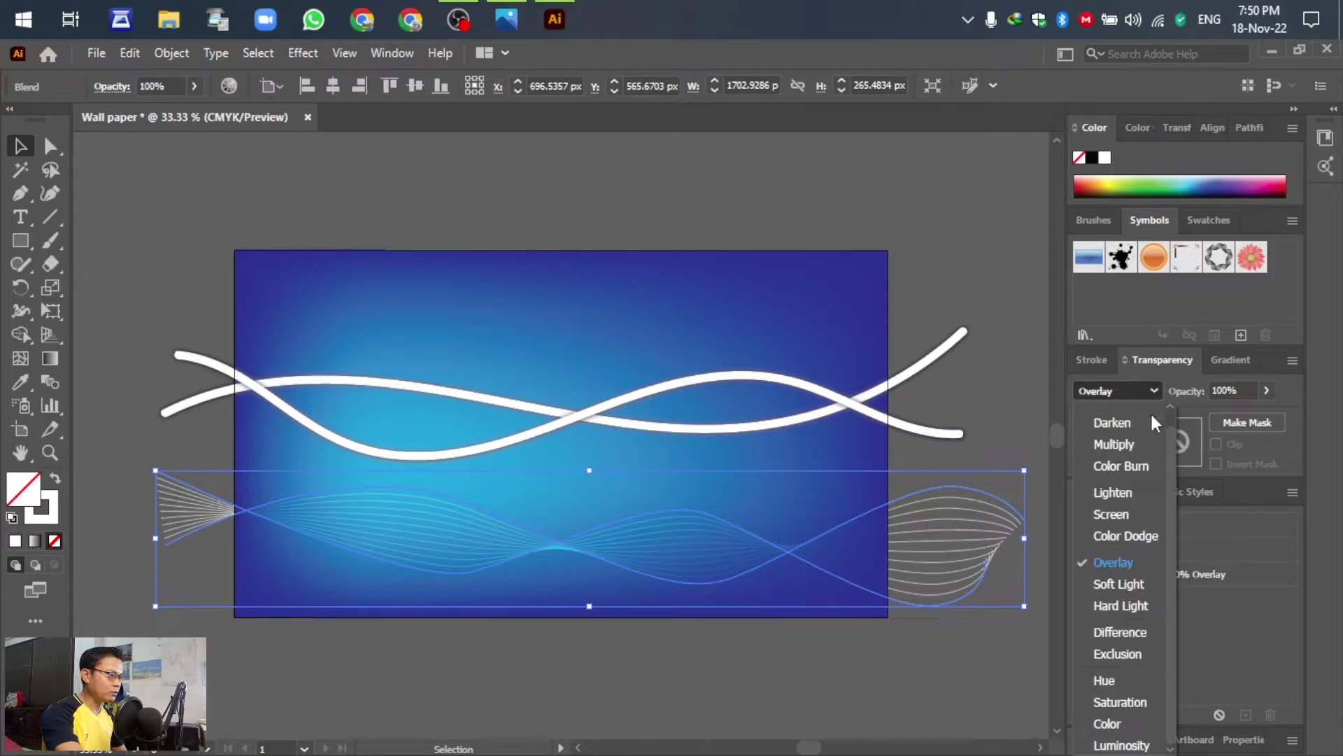
click(1116, 513)
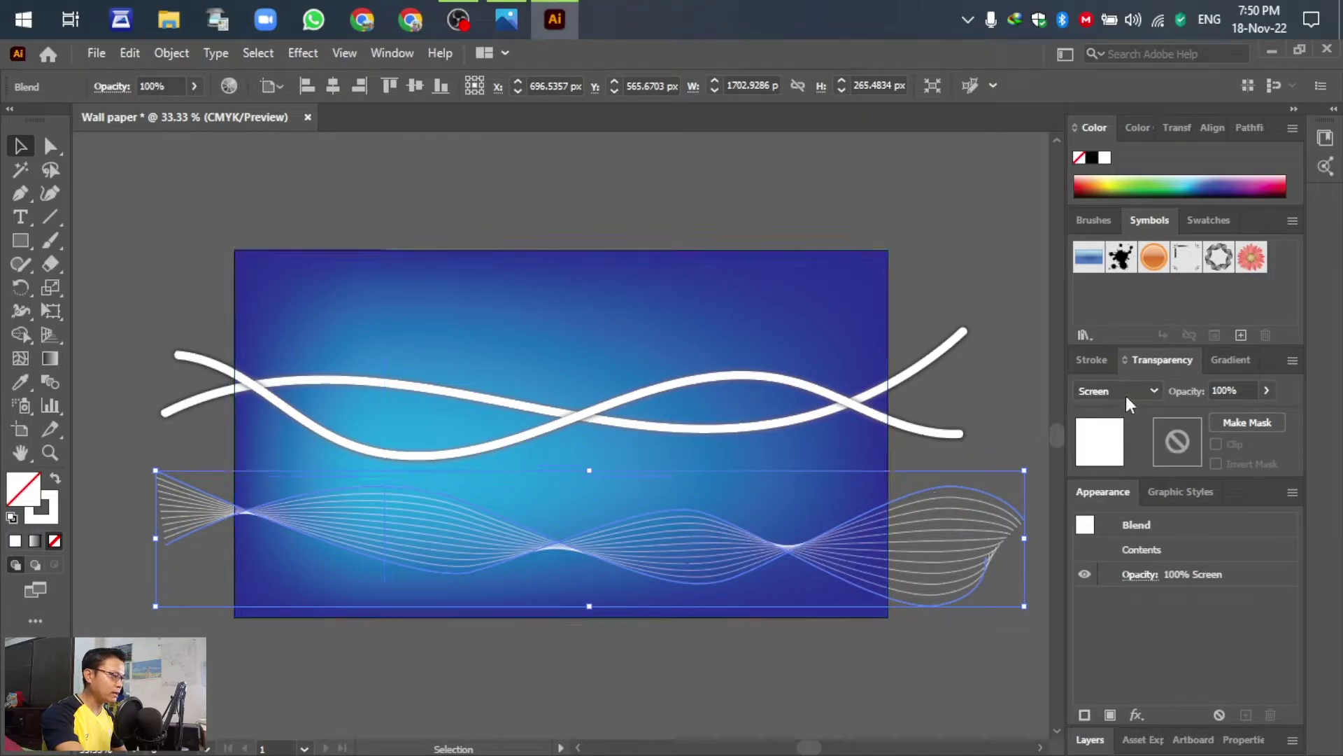
click(1151, 391)
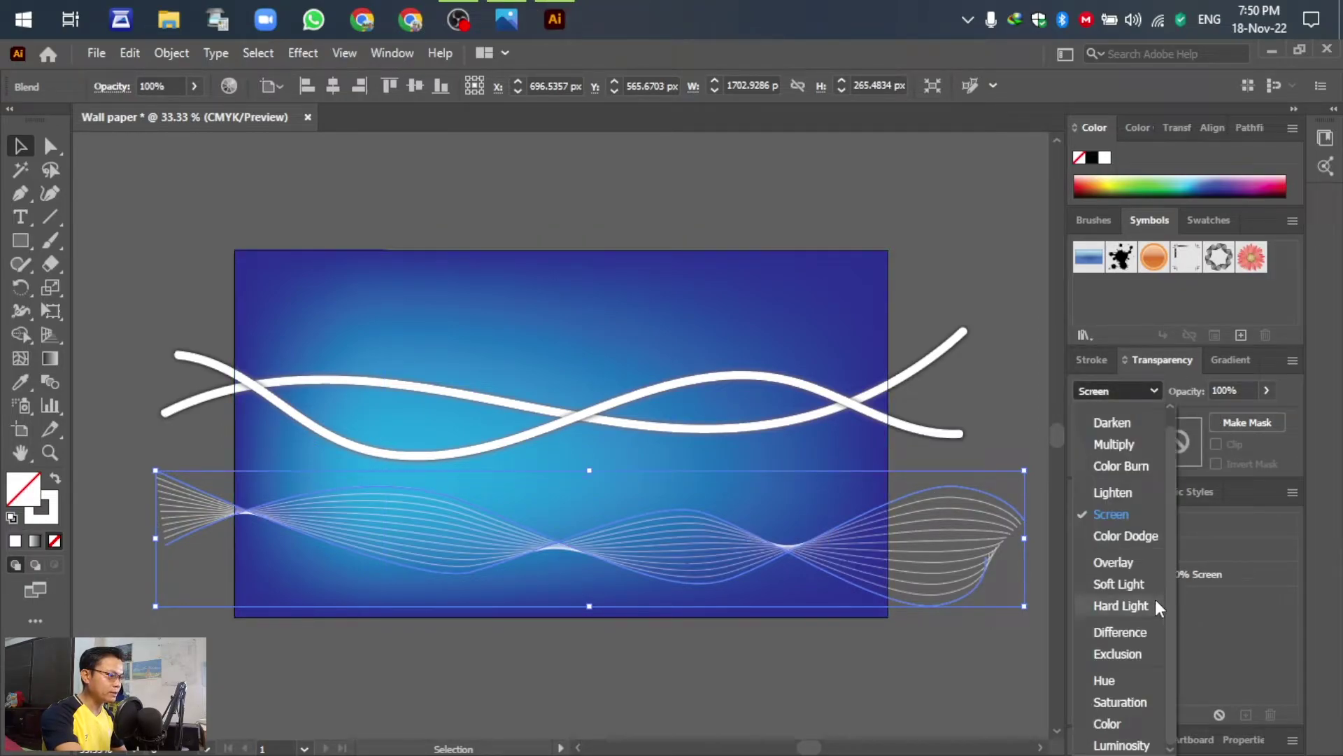
click(1115, 567)
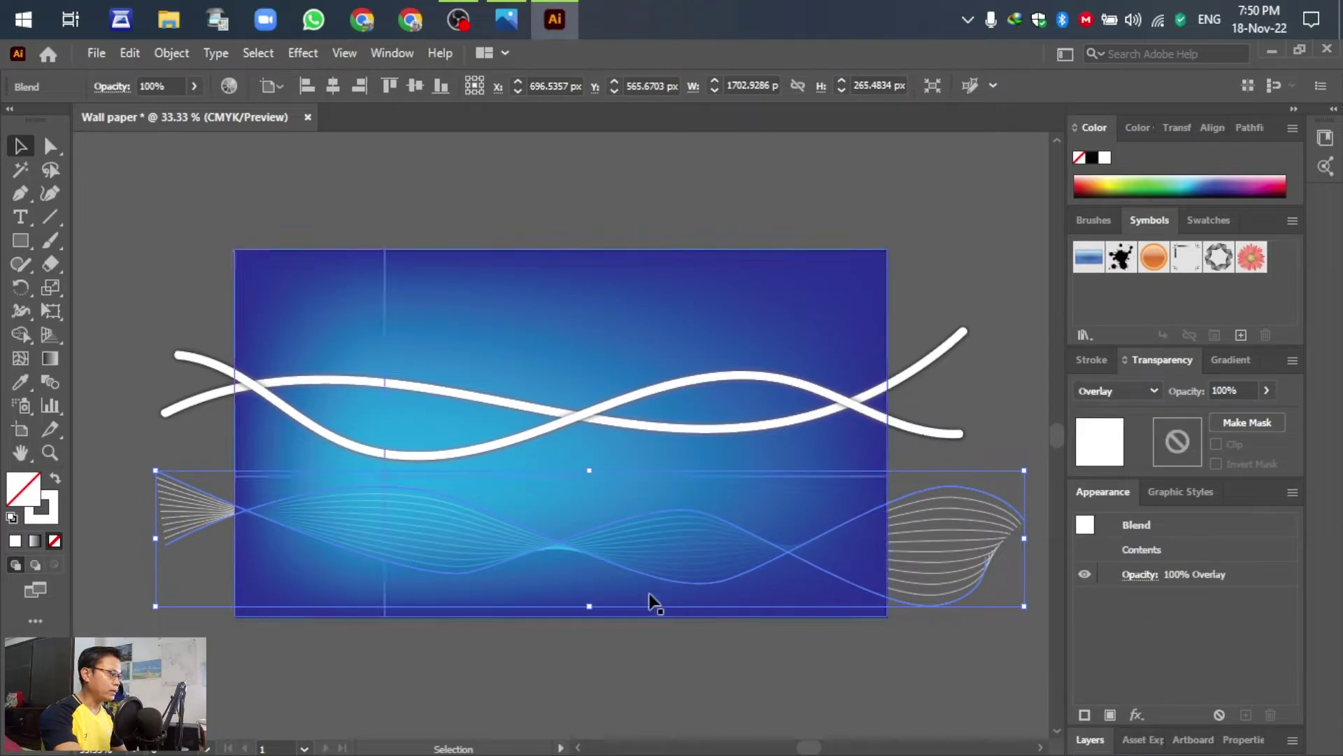
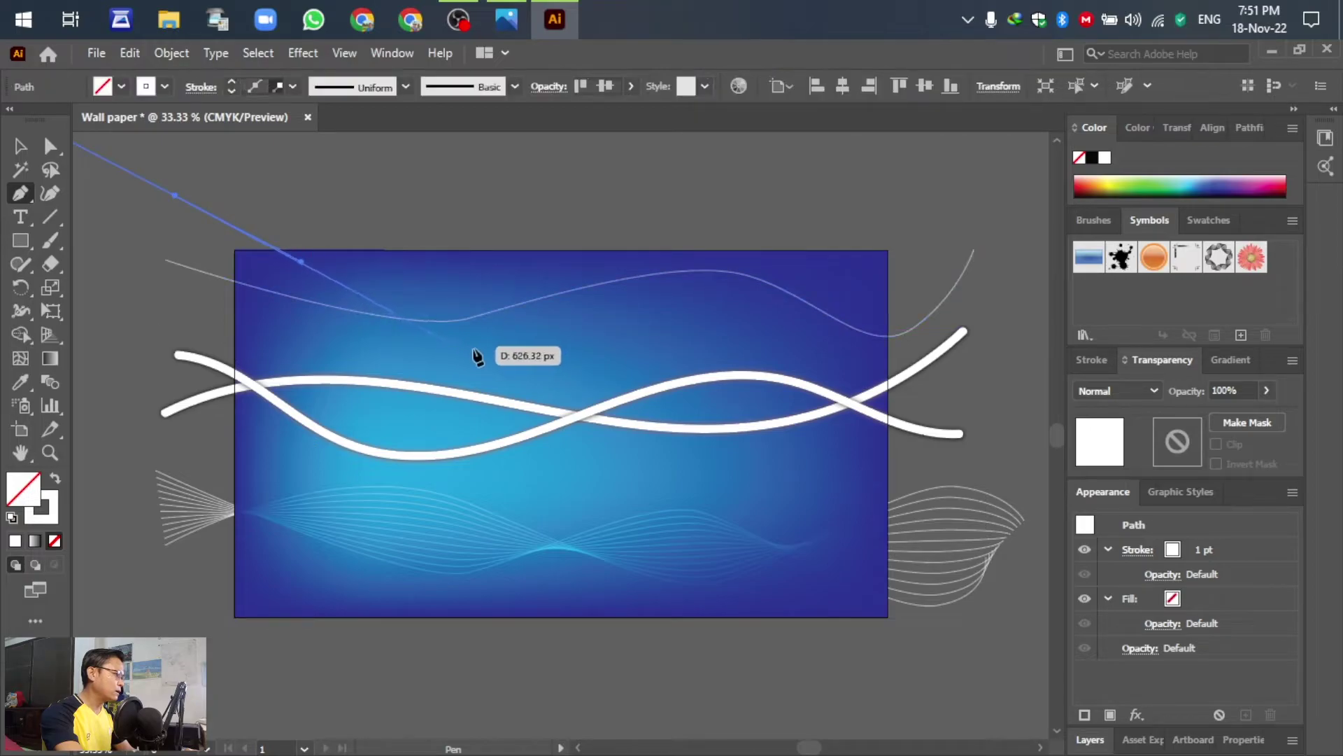
- Draw a second thin wavy path crossing the first one above the glowing lines, extending past both sides of the artboard
drag(508, 350, 578, 337)
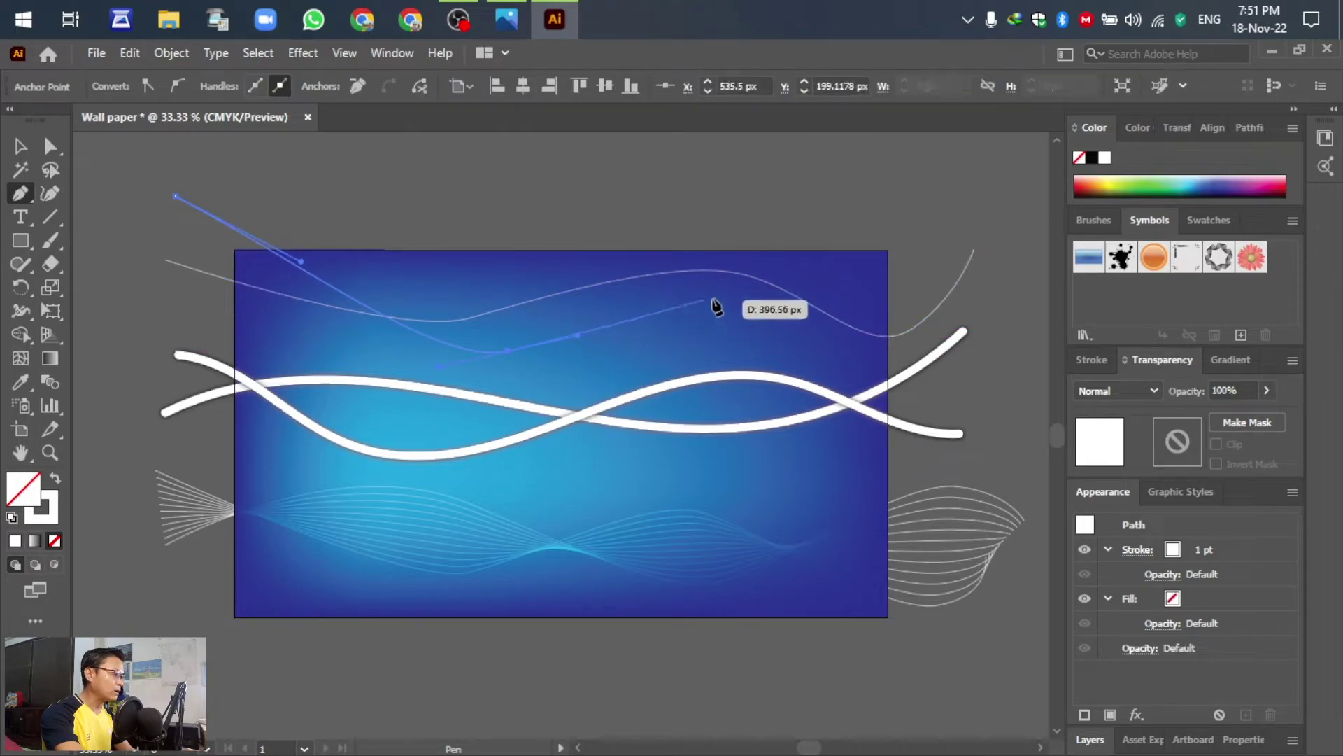
drag(812, 266, 858, 292)
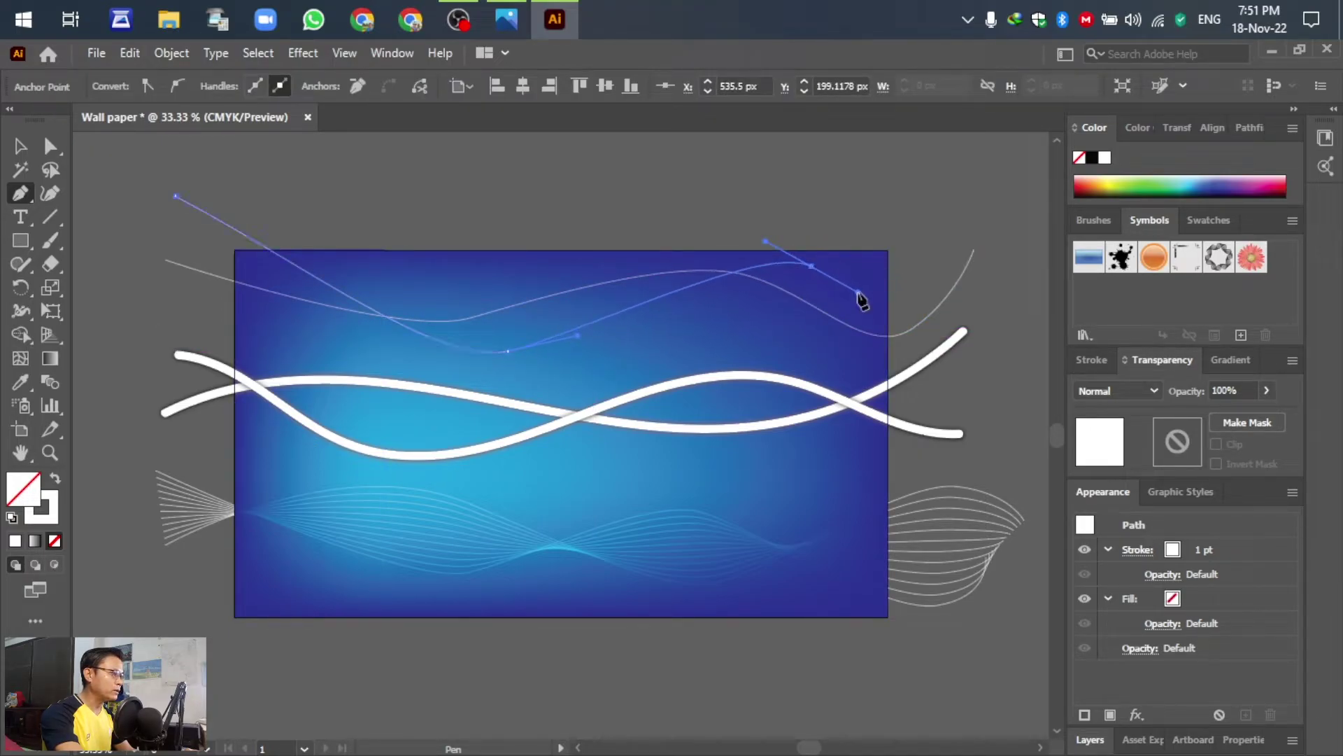
drag(962, 309, 998, 274)
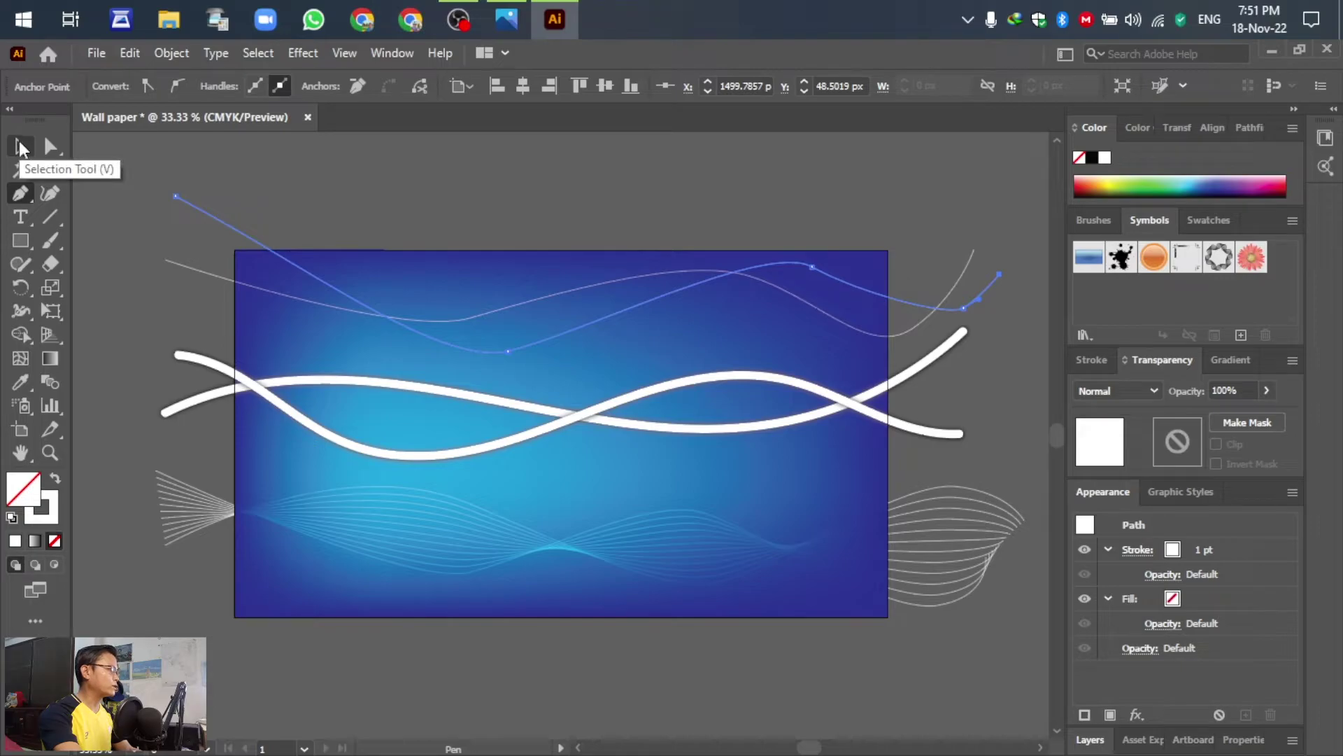
click(21, 146)
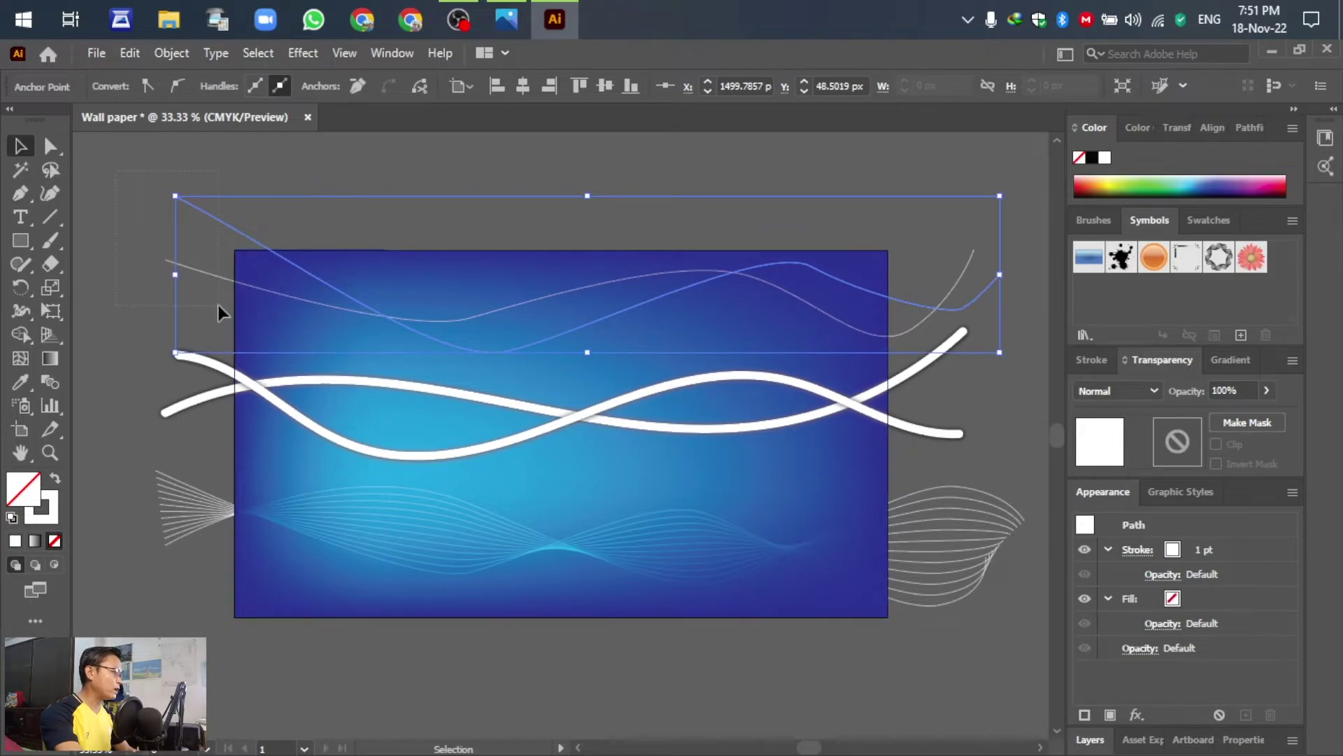
- Select both thin wavy paths above the glowing lines and make a blend between them
shift+click(217, 276)
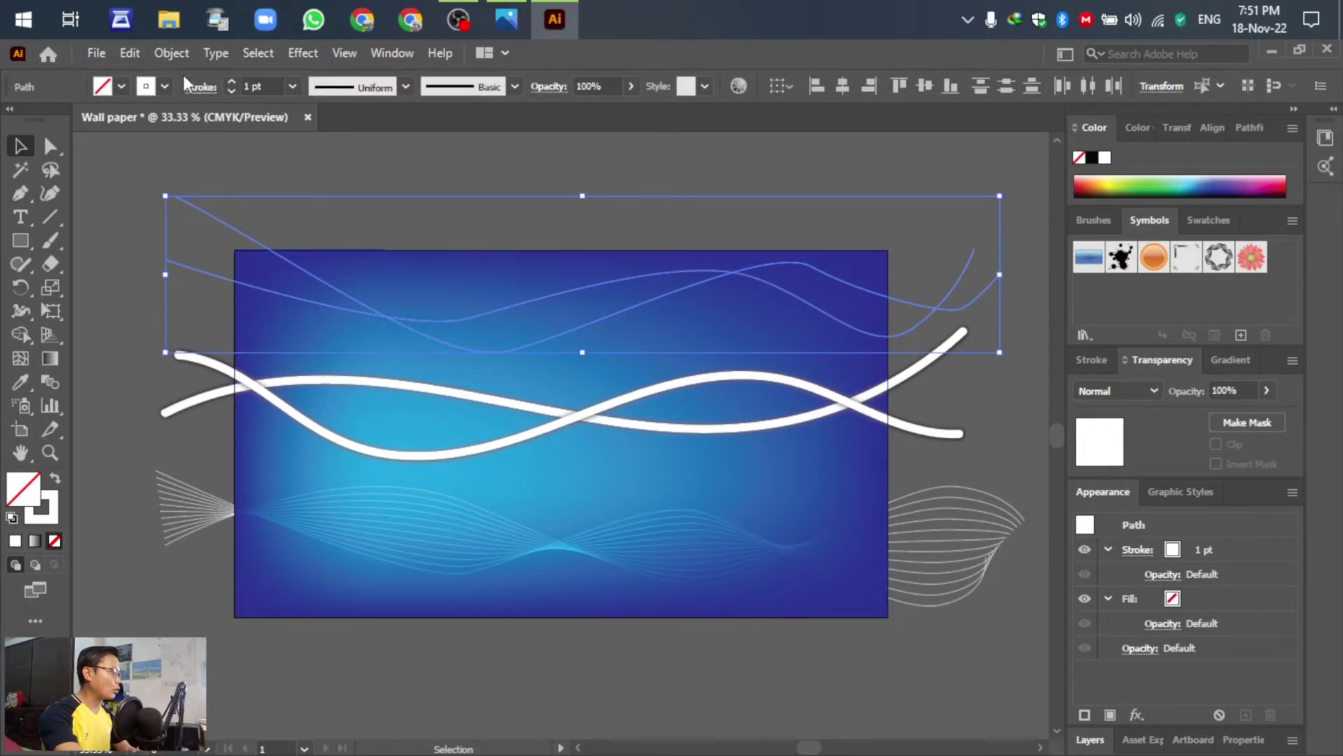
click(171, 53)
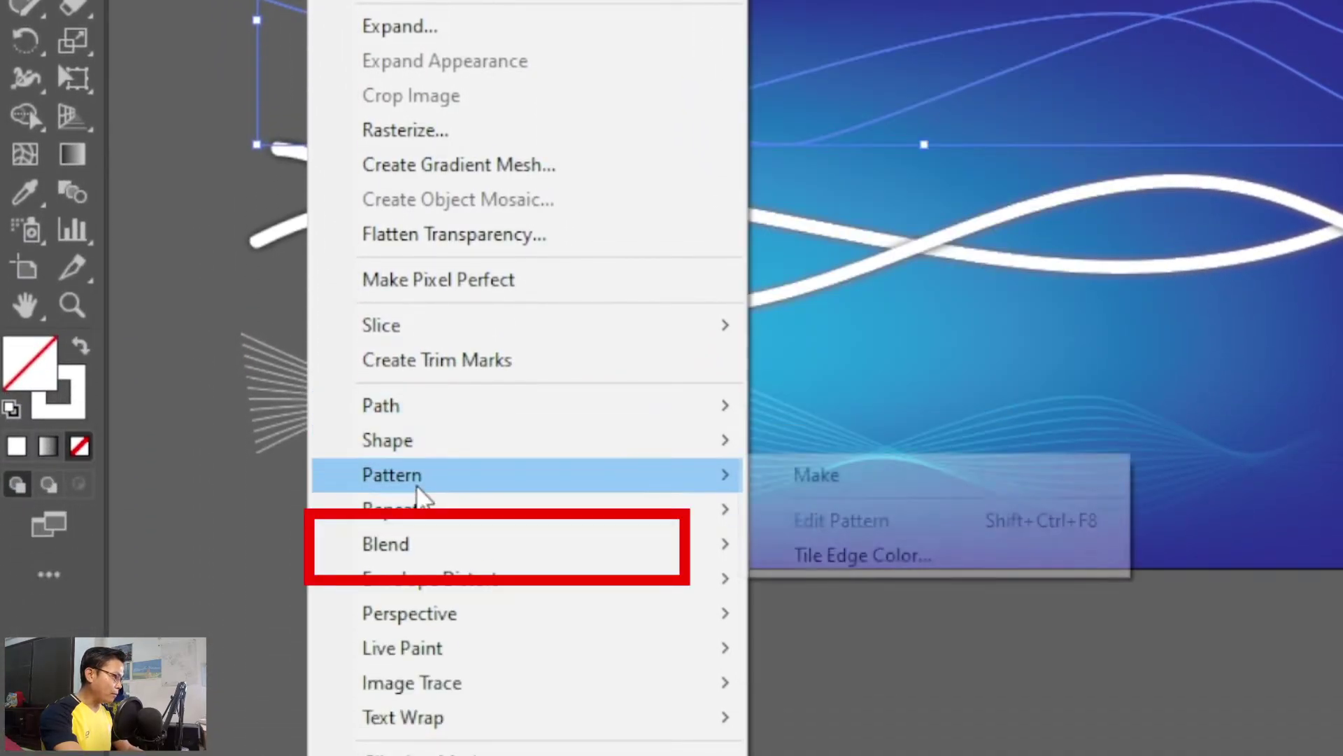
mouse_move(429, 543)
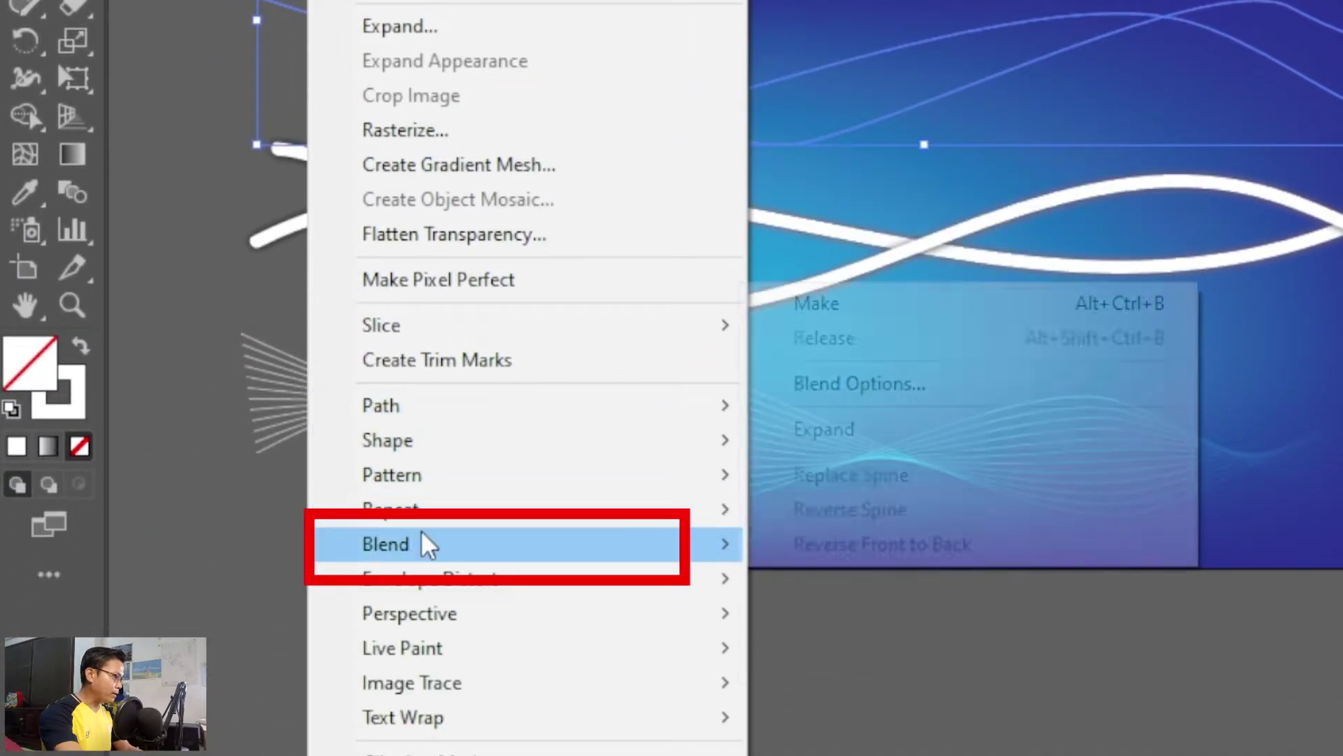
click(932, 322)
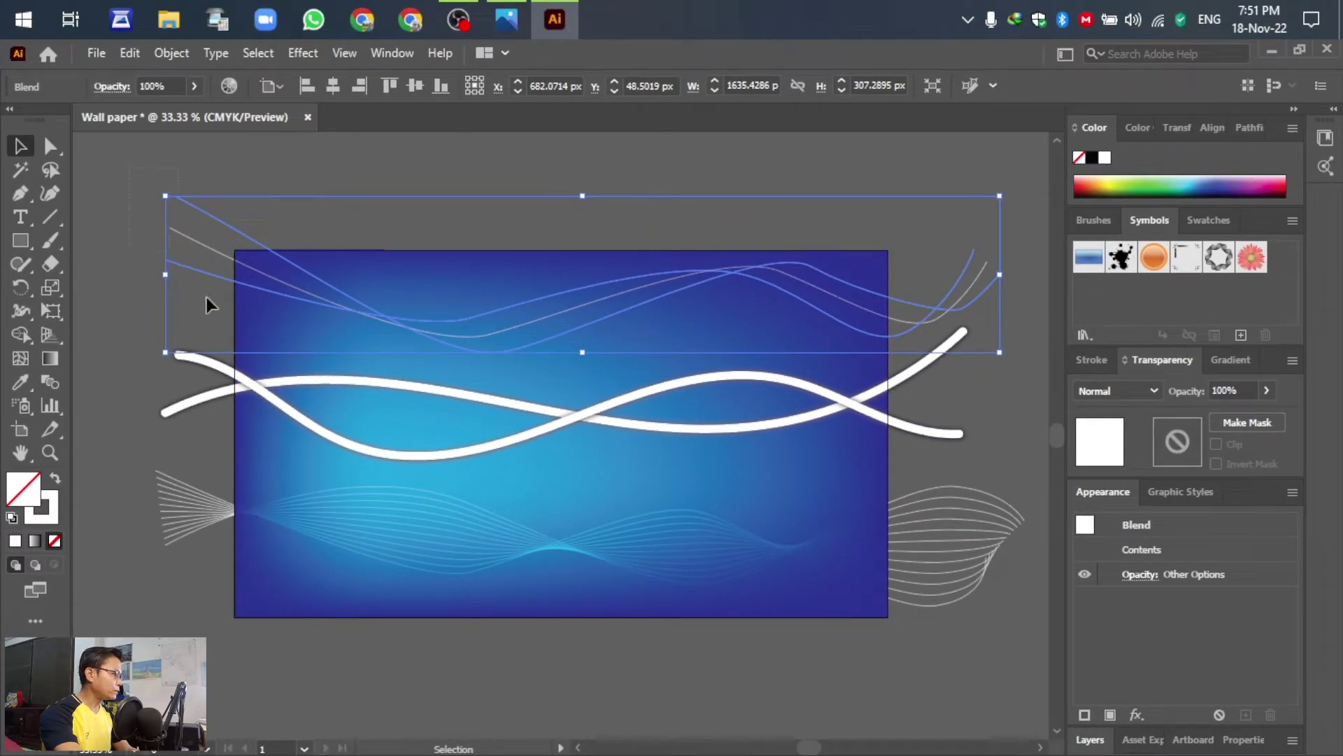
- Set the upper line blend's spacing to Specified Steps with 20 steps
double_click(47, 385)
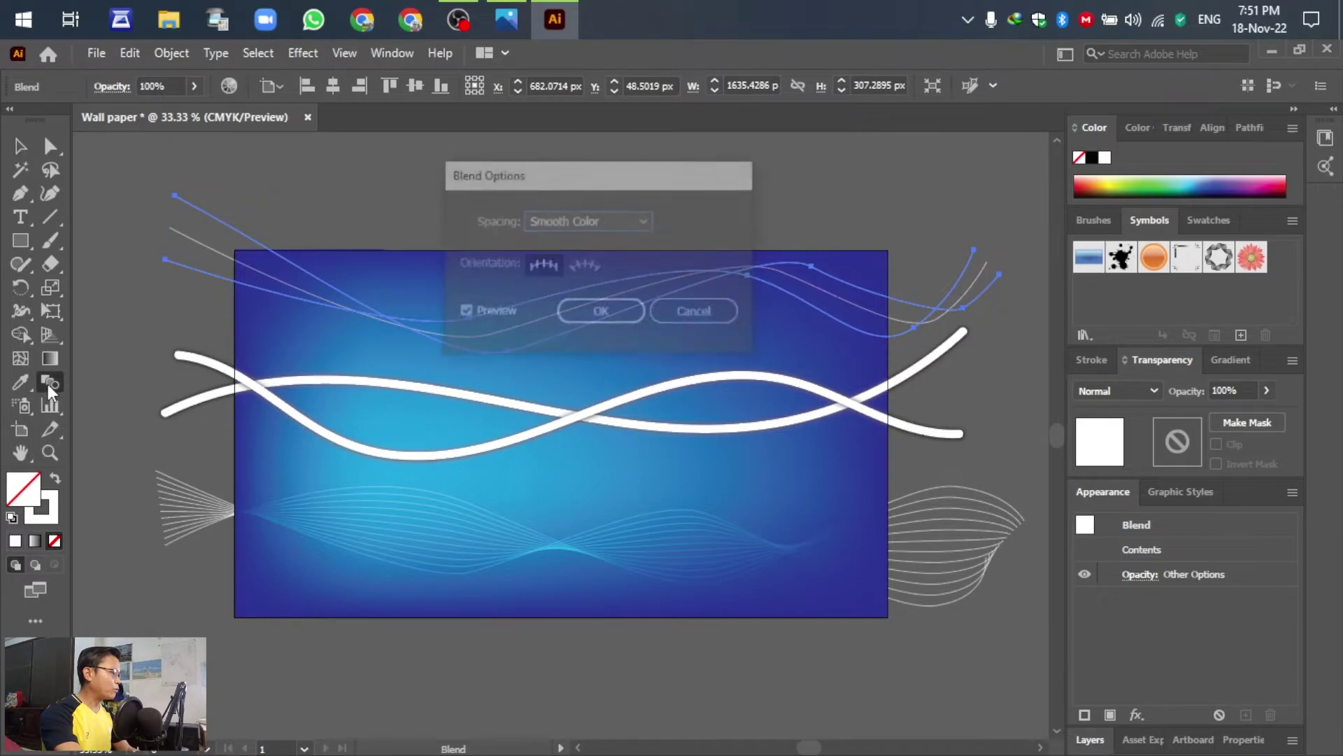
click(613, 224)
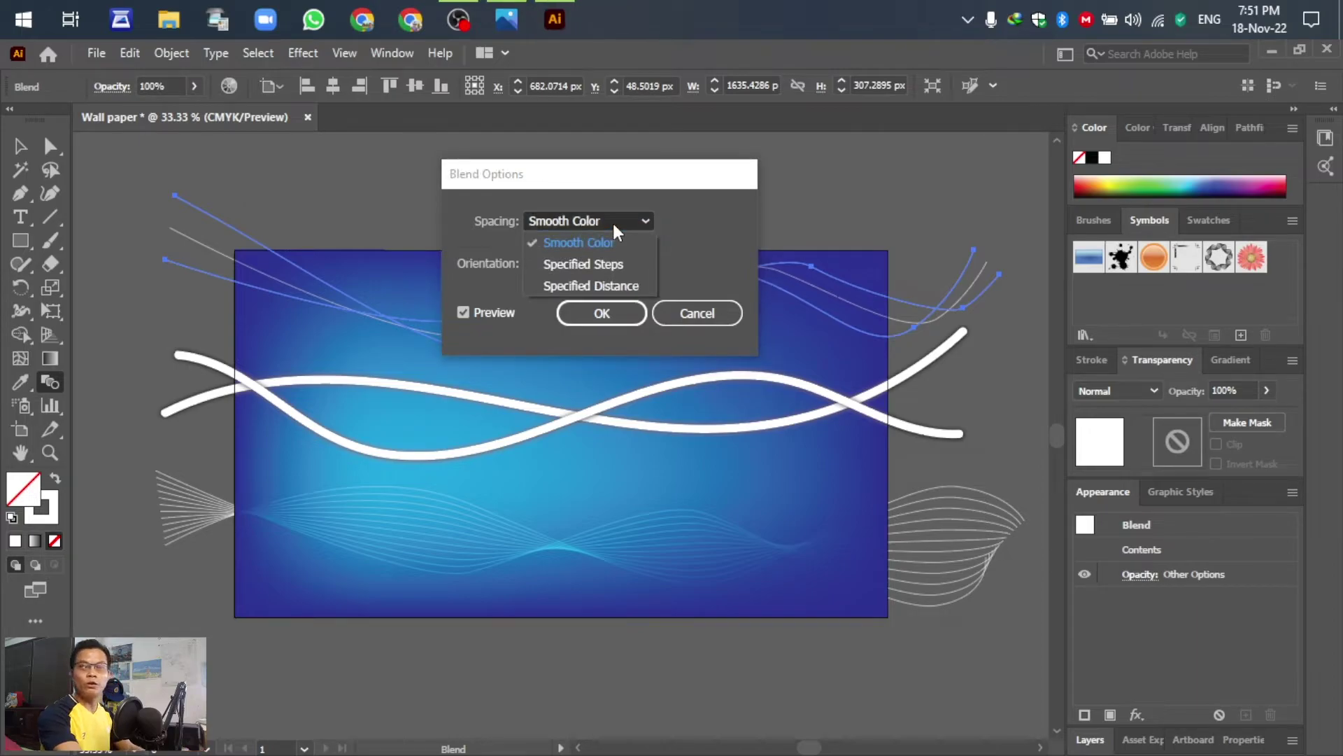
click(607, 262)
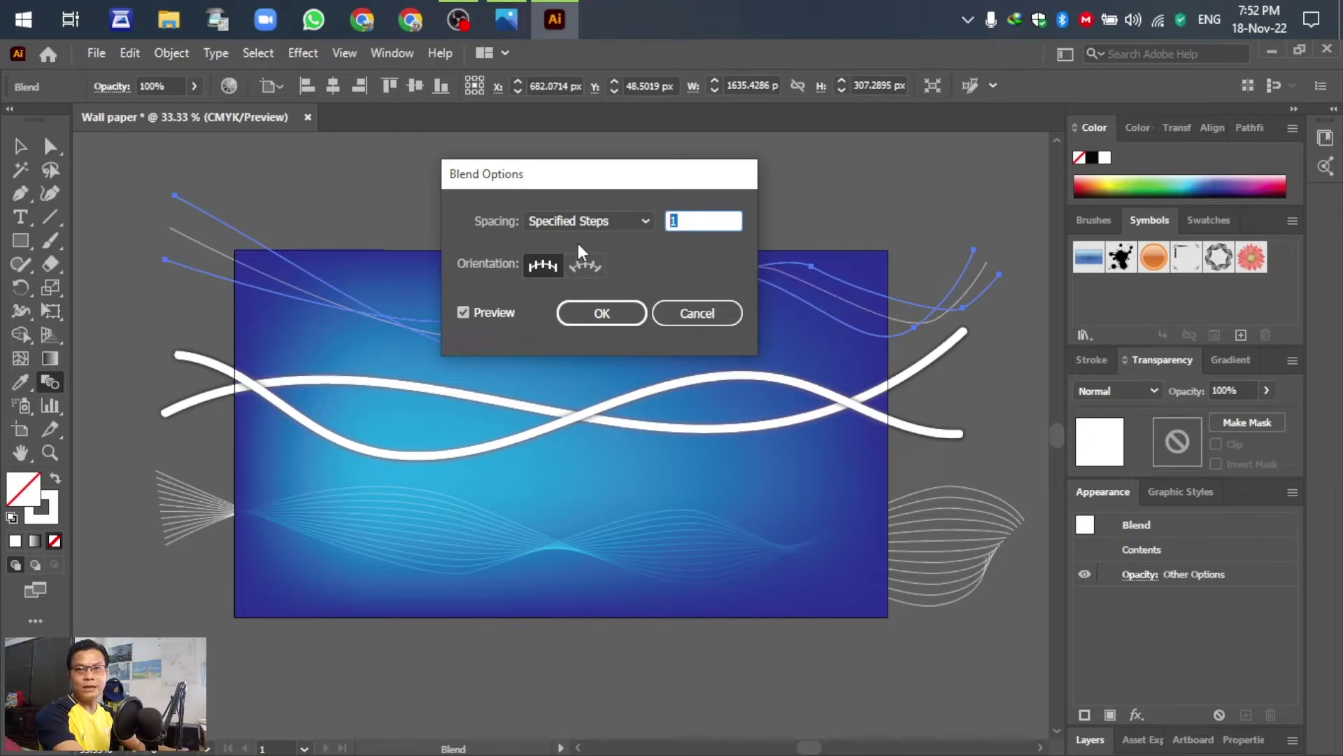
text(20)
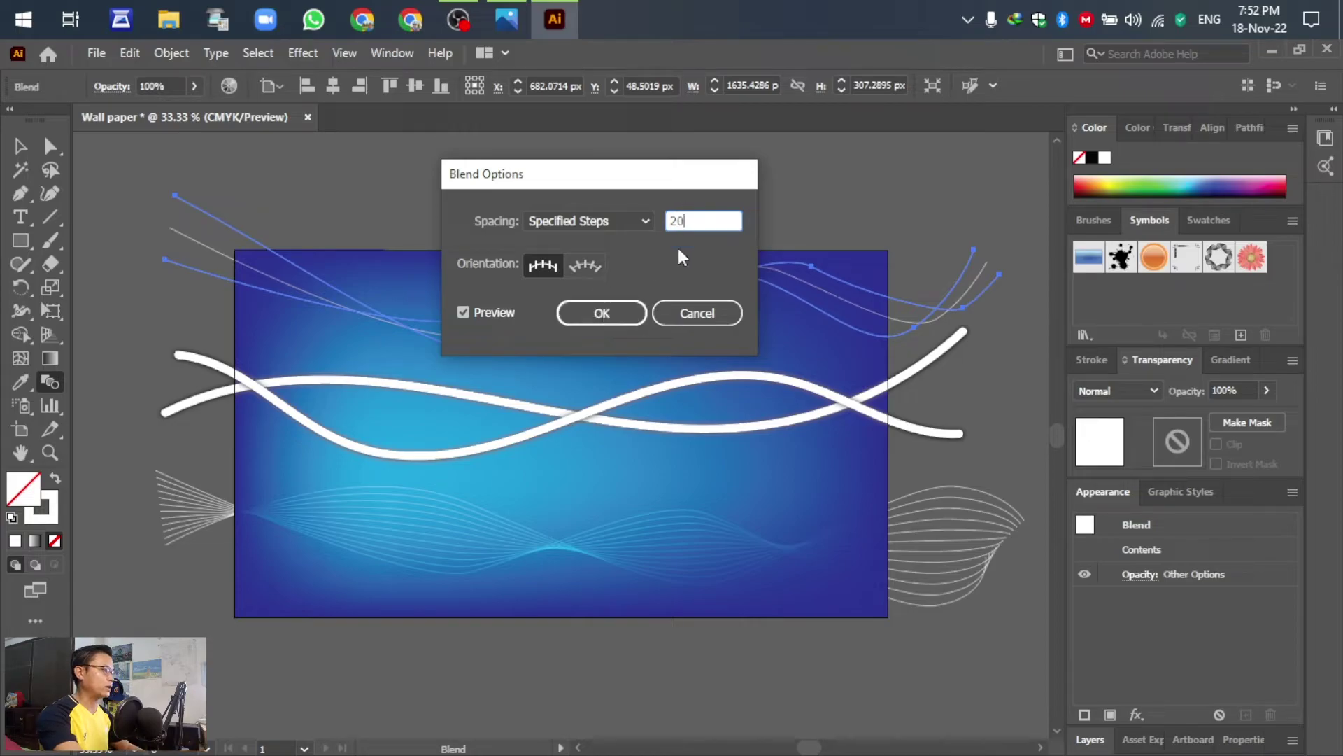
click(603, 313)
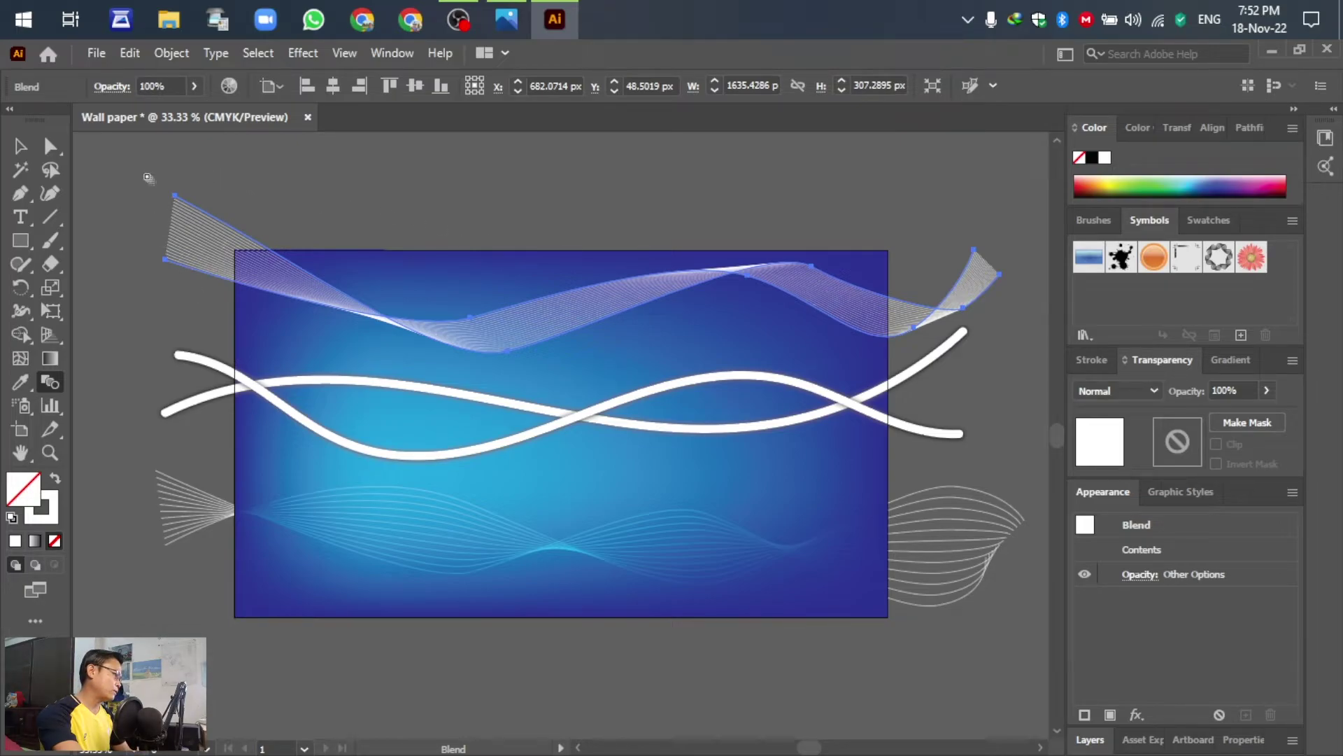
click(21, 145)
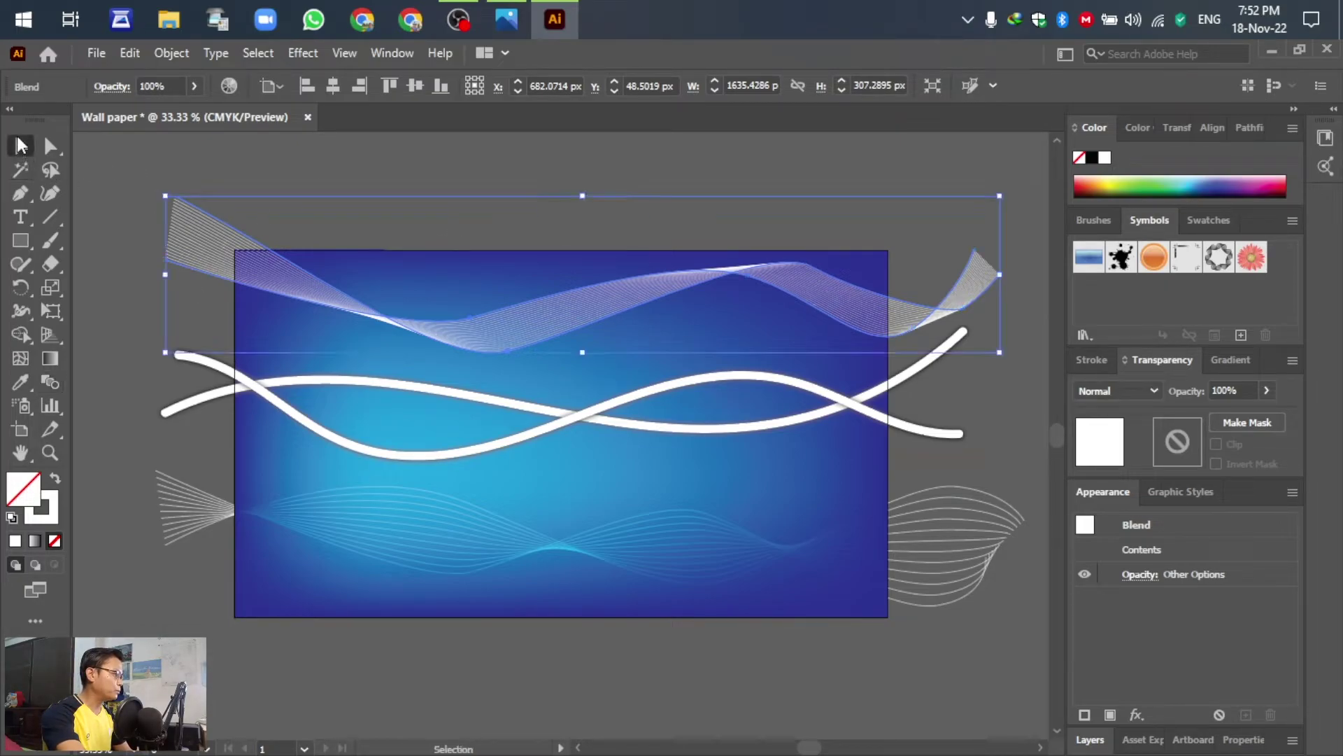
- Reduce the upper line blend to 15 specified steps
double_click(52, 379)
double_click(682, 215)
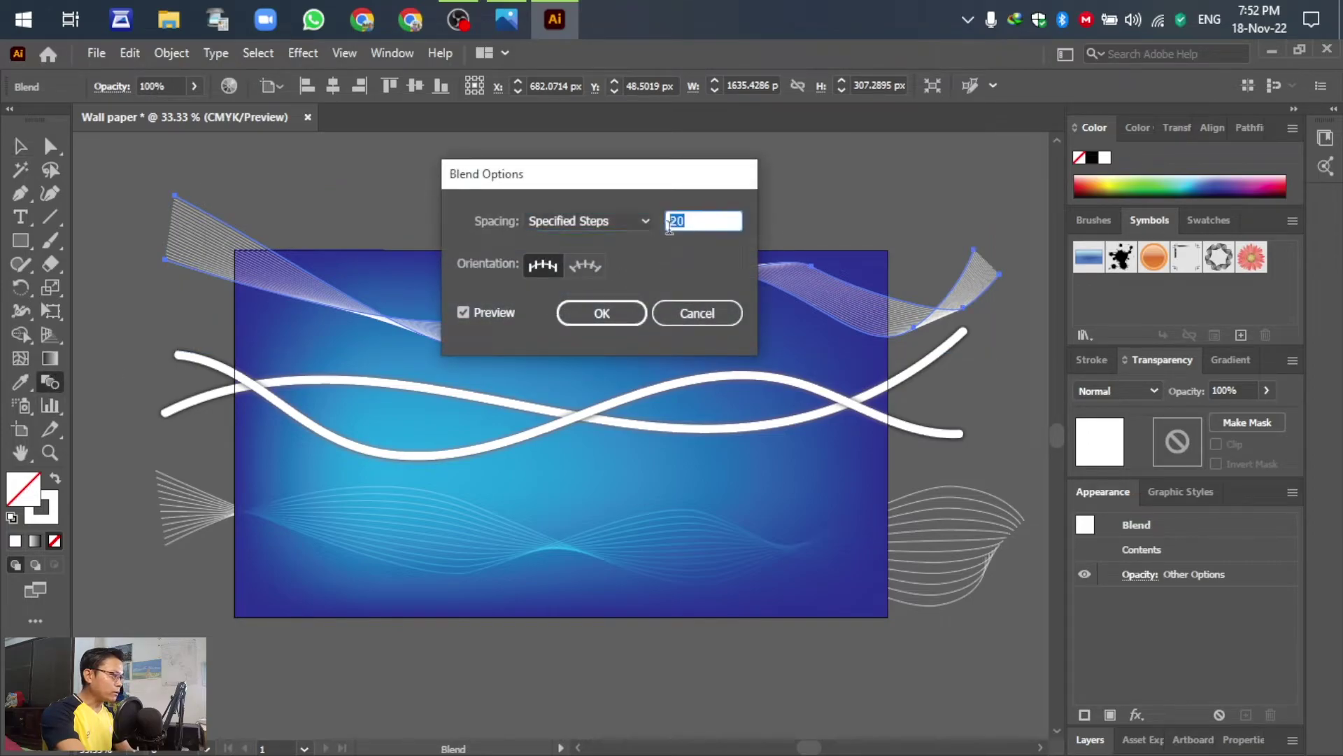
text(15)
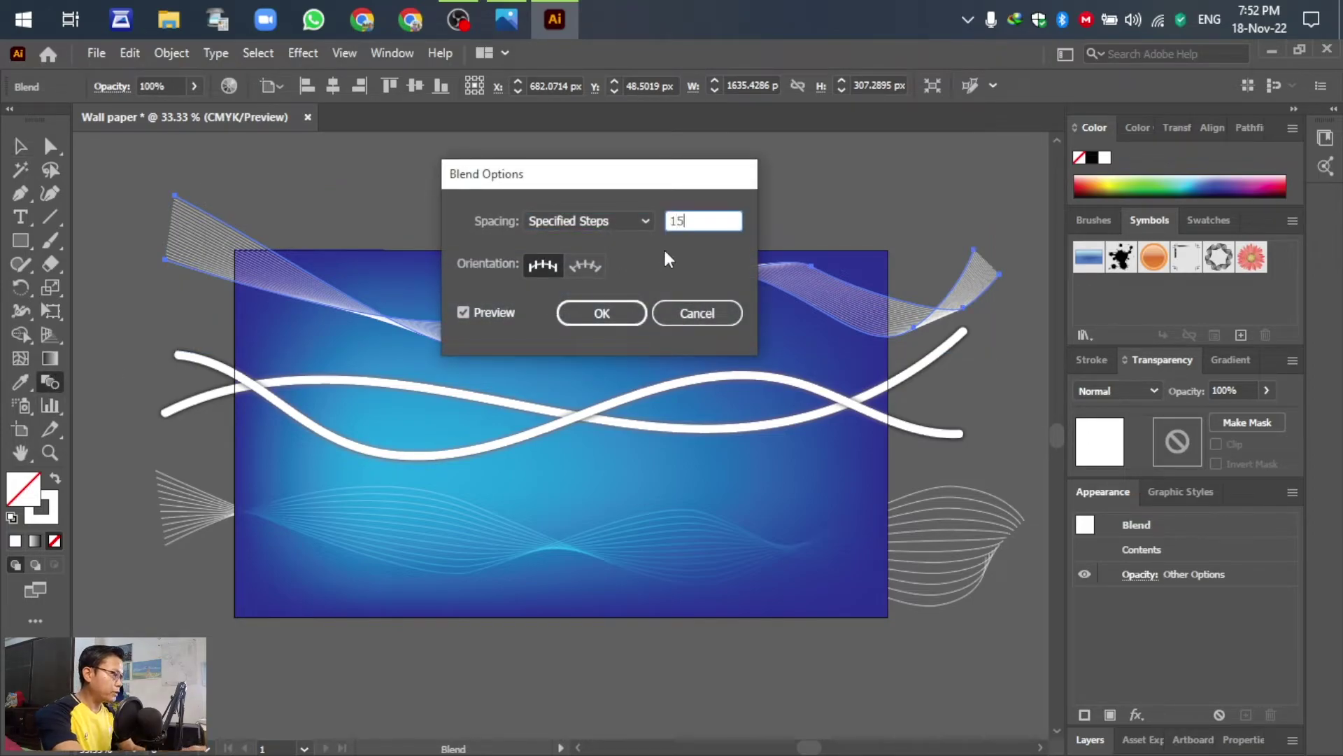
click(633, 313)
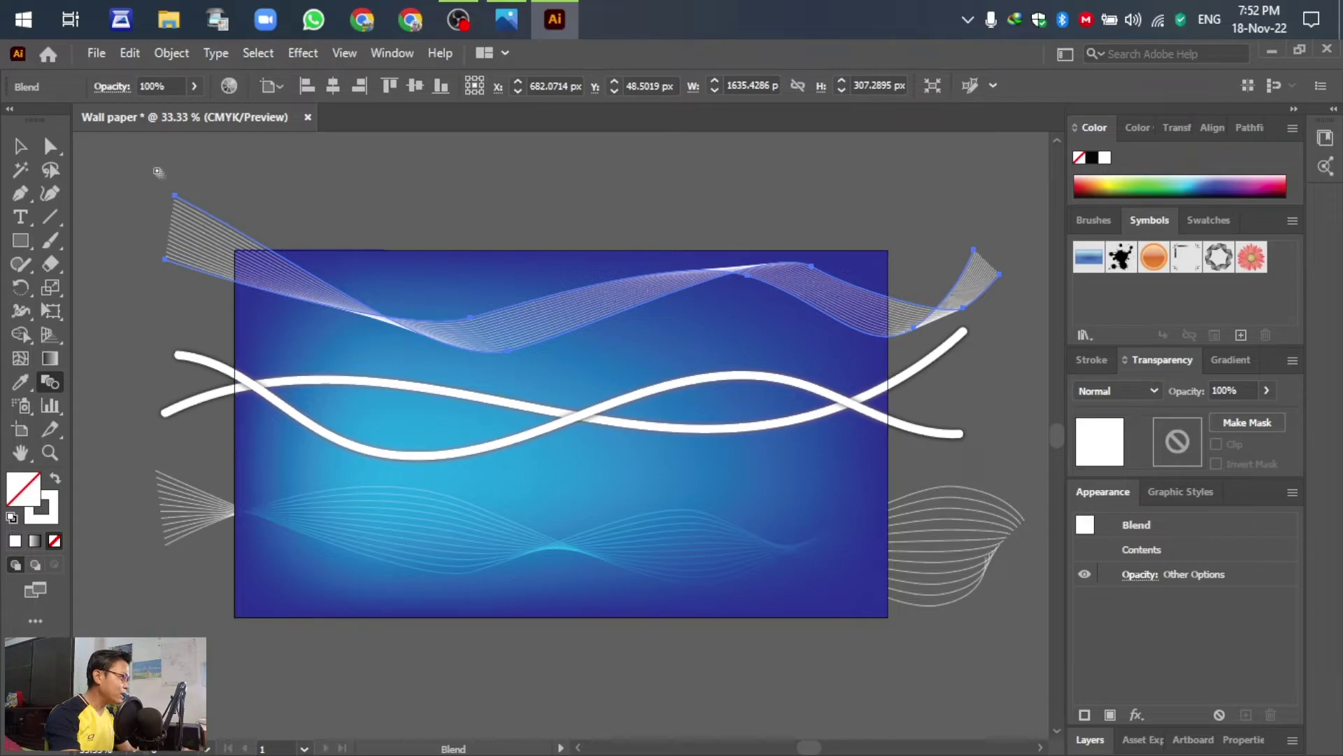
- Set the upper line blend's blending mode to Overlay
click(19, 145)
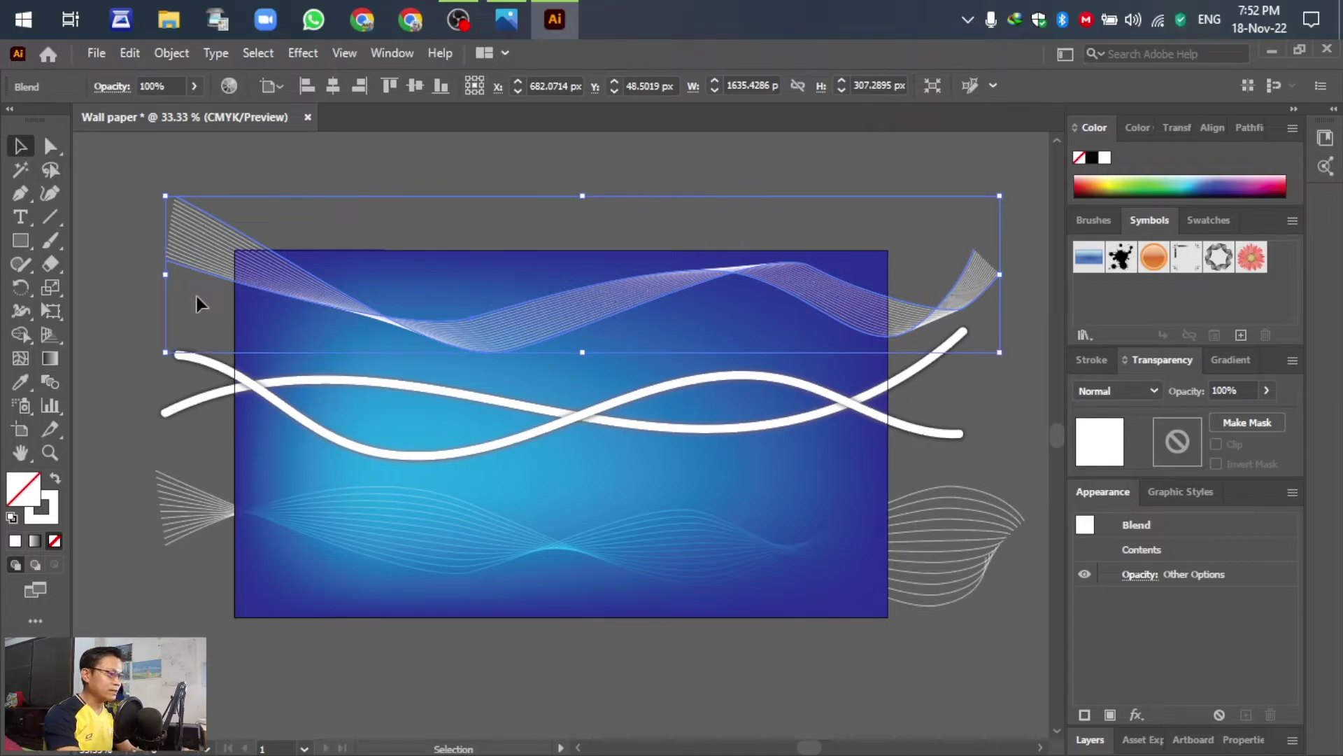
click(1155, 389)
click(1115, 578)
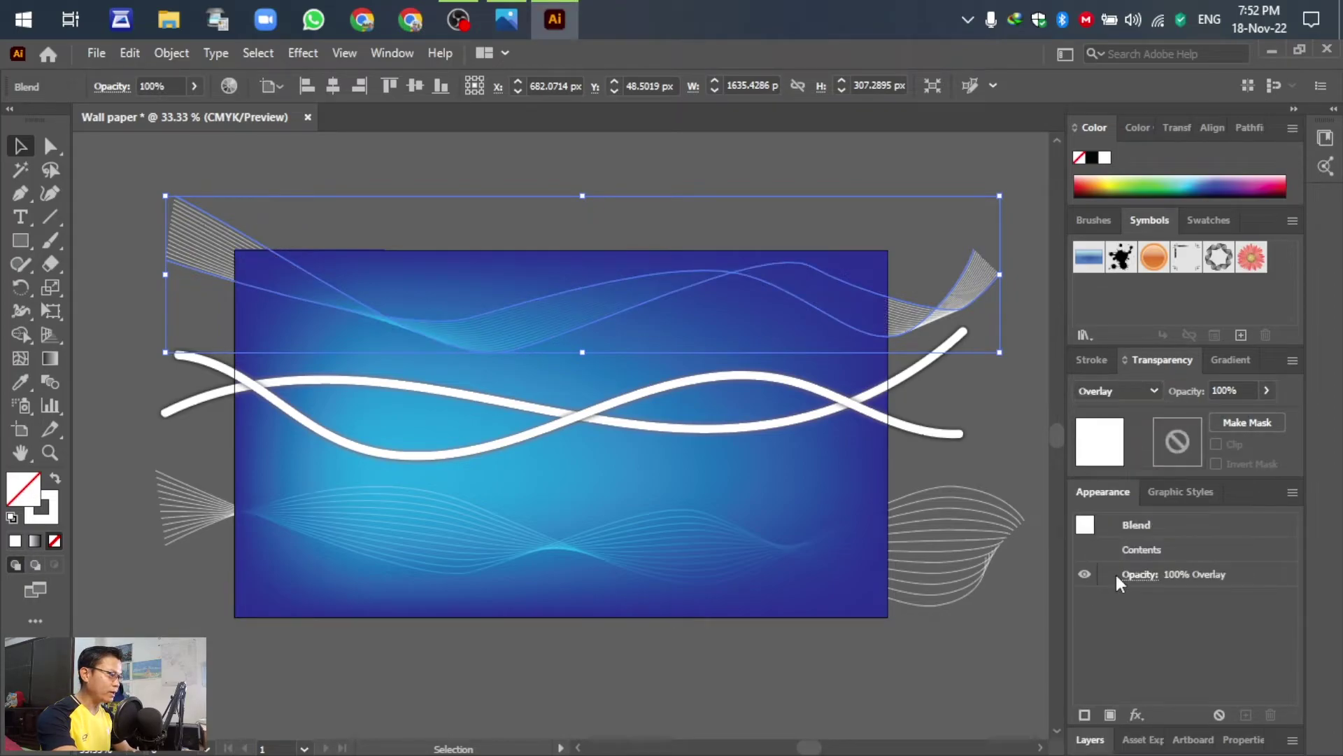
- Try Screen mode on the upper line blend, restore Overlay and deselect the blend
click(1157, 391)
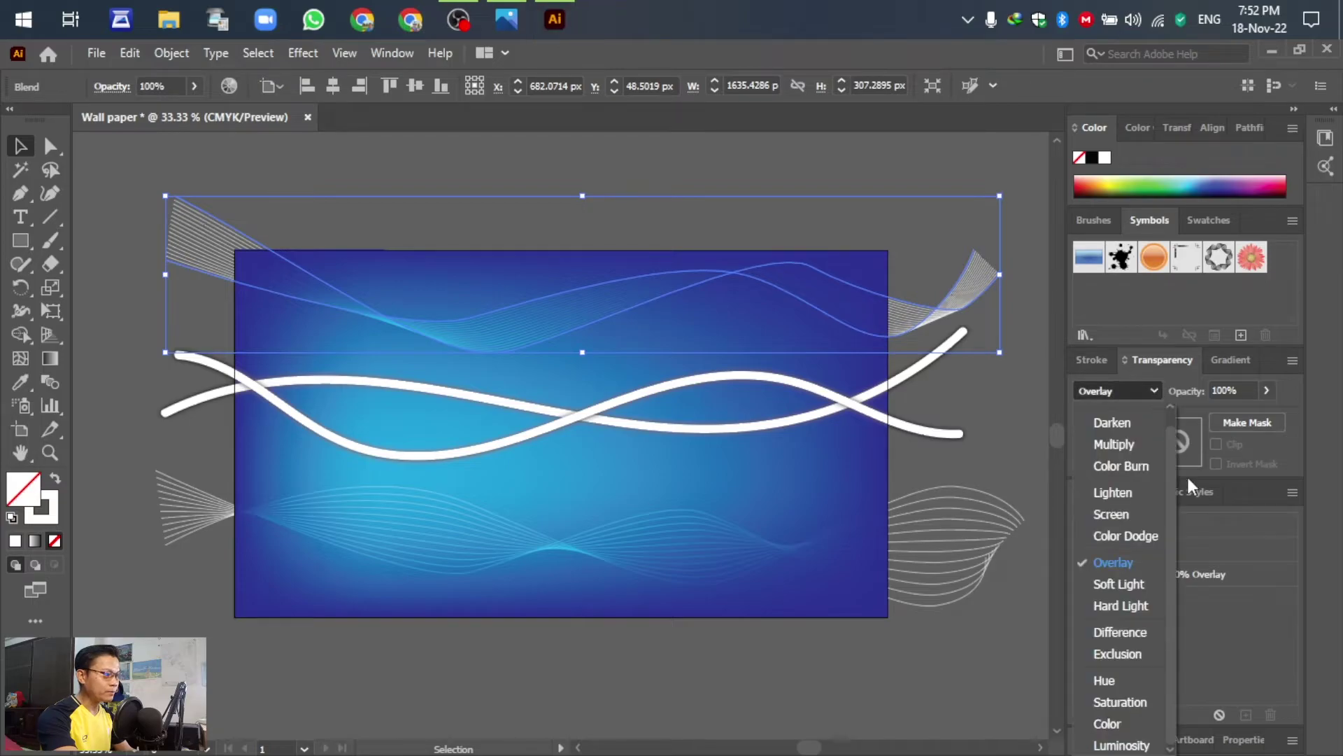
click(1116, 533)
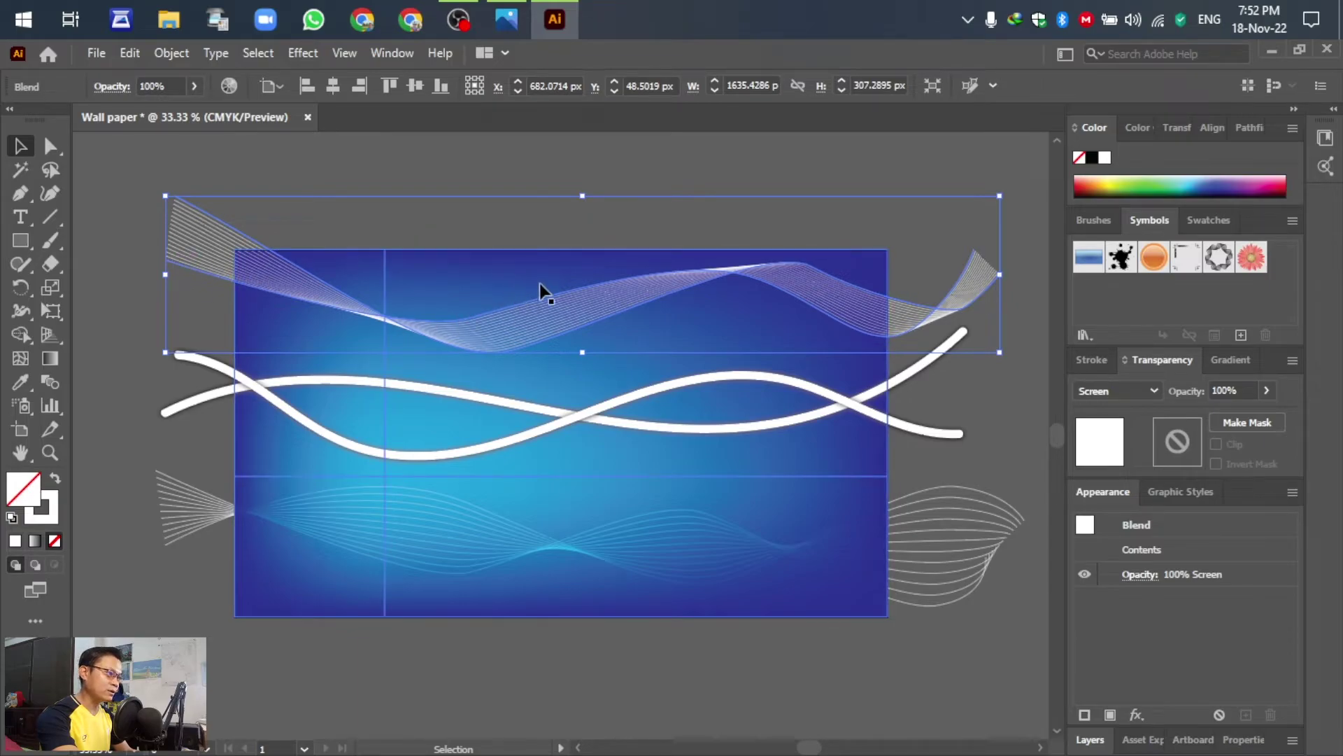
click(1154, 392)
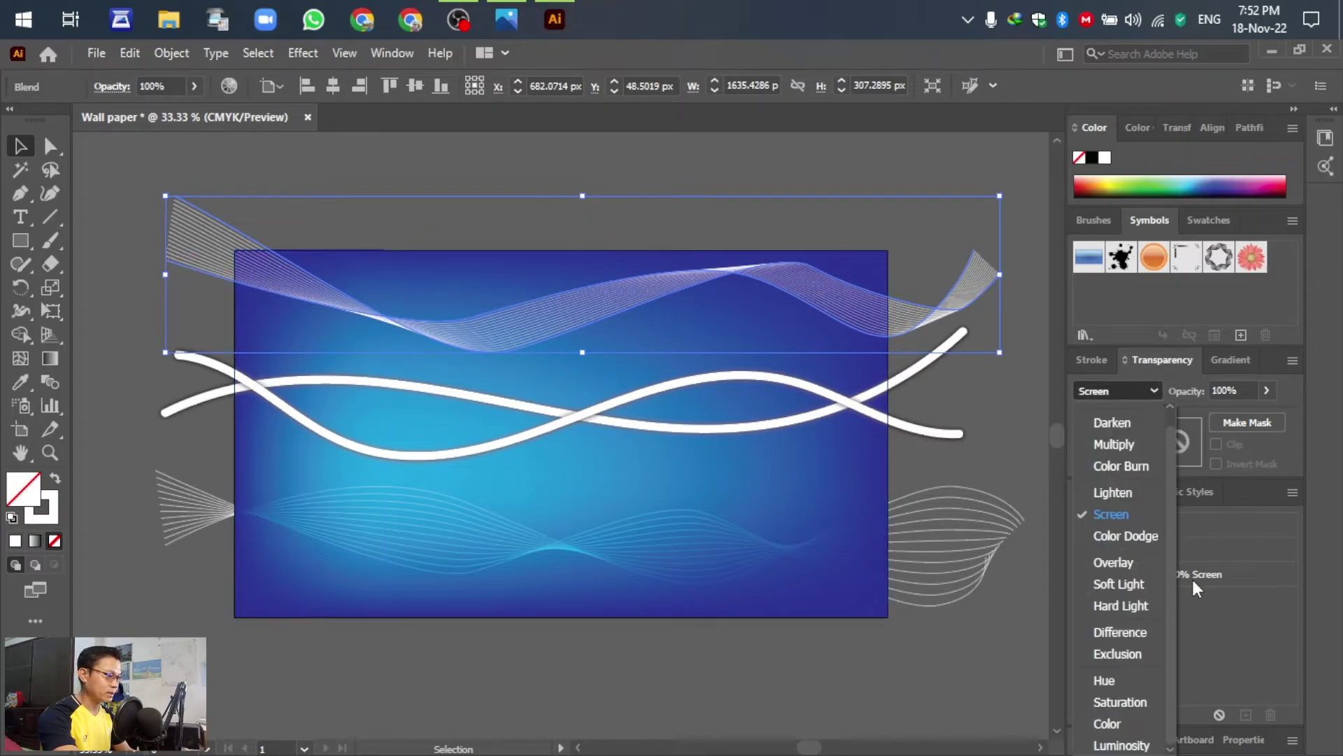
click(1108, 564)
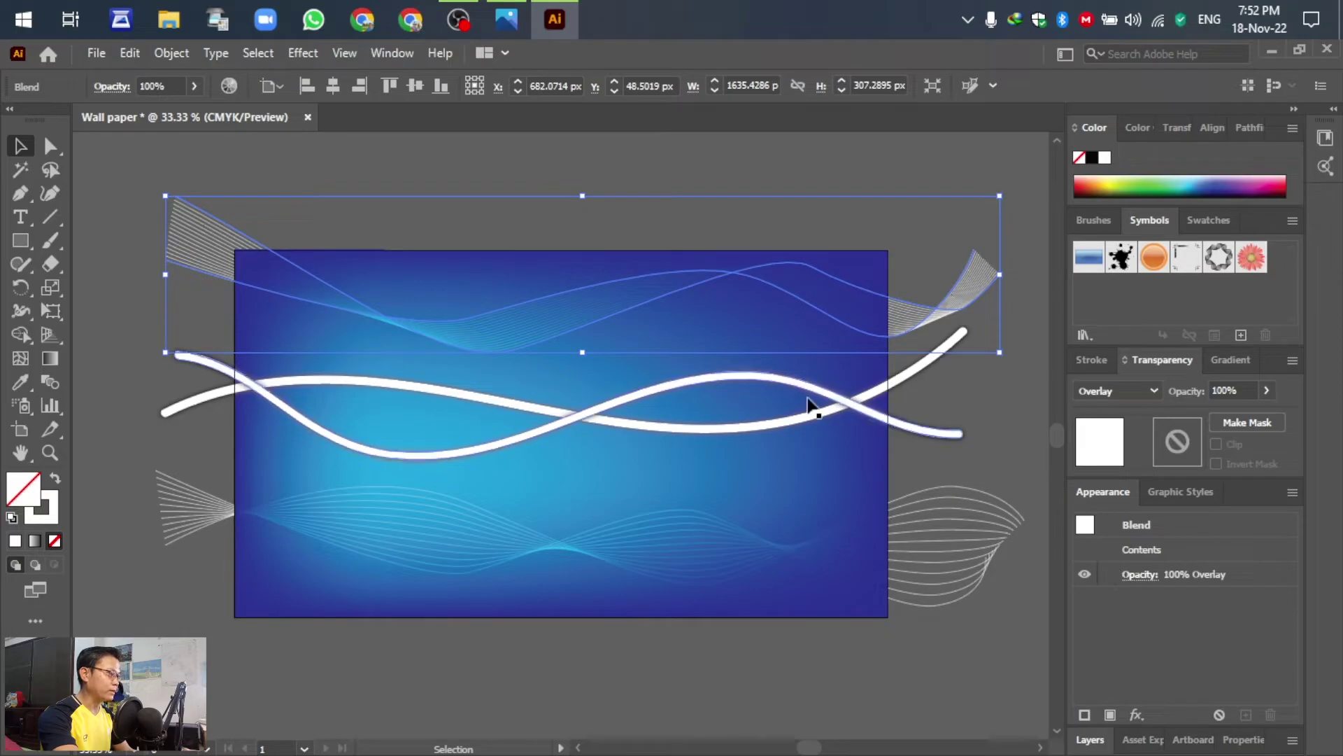
click(144, 610)
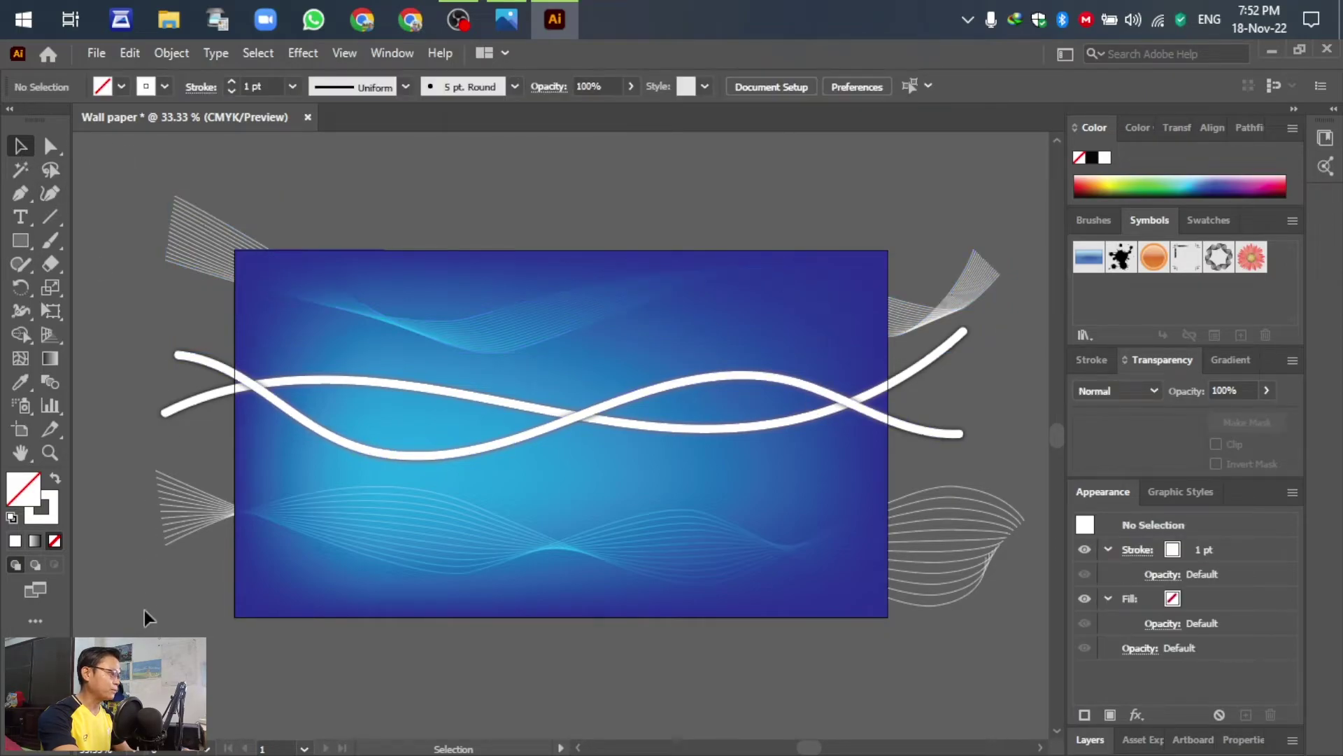
- Compare the wallpaper with the reference image Untitled-1.jpg in Photos and return to Illustrator
scroll(618, 560, up, 2)
scroll(621, 238, down, 3)
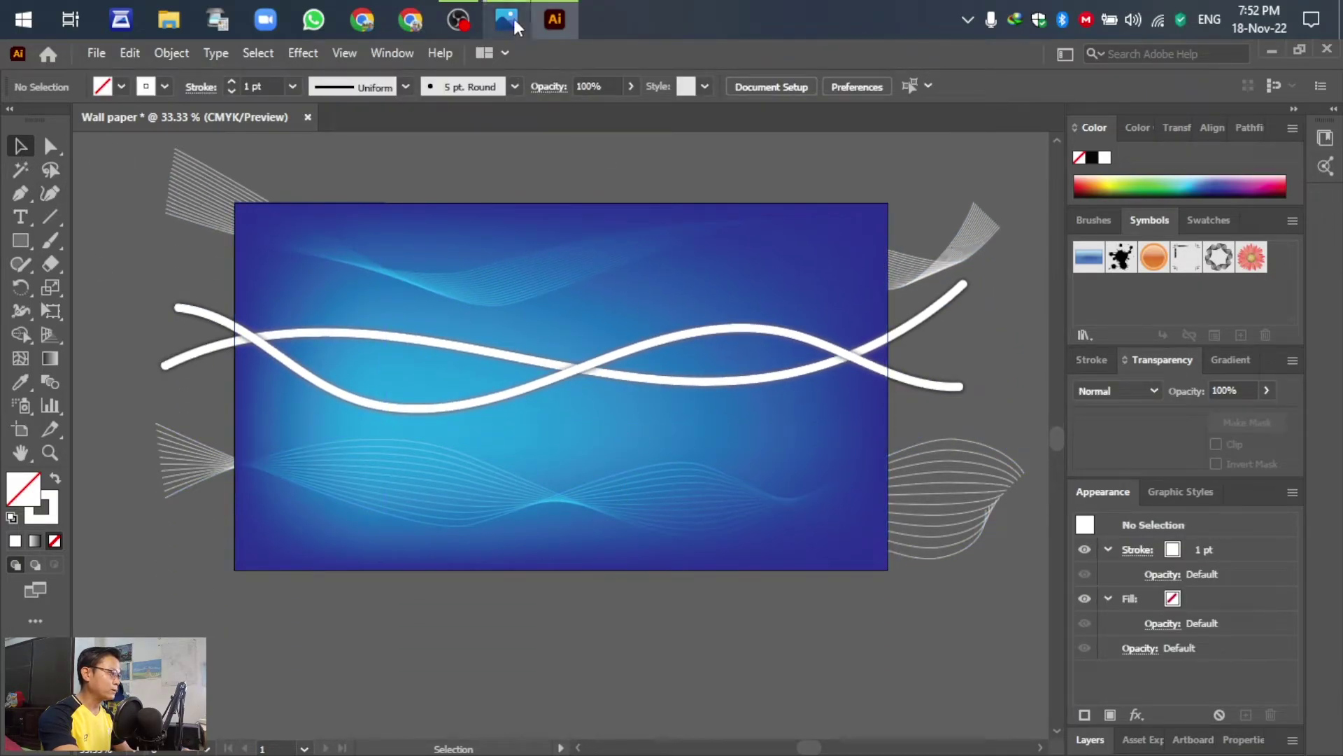
click(511, 19)
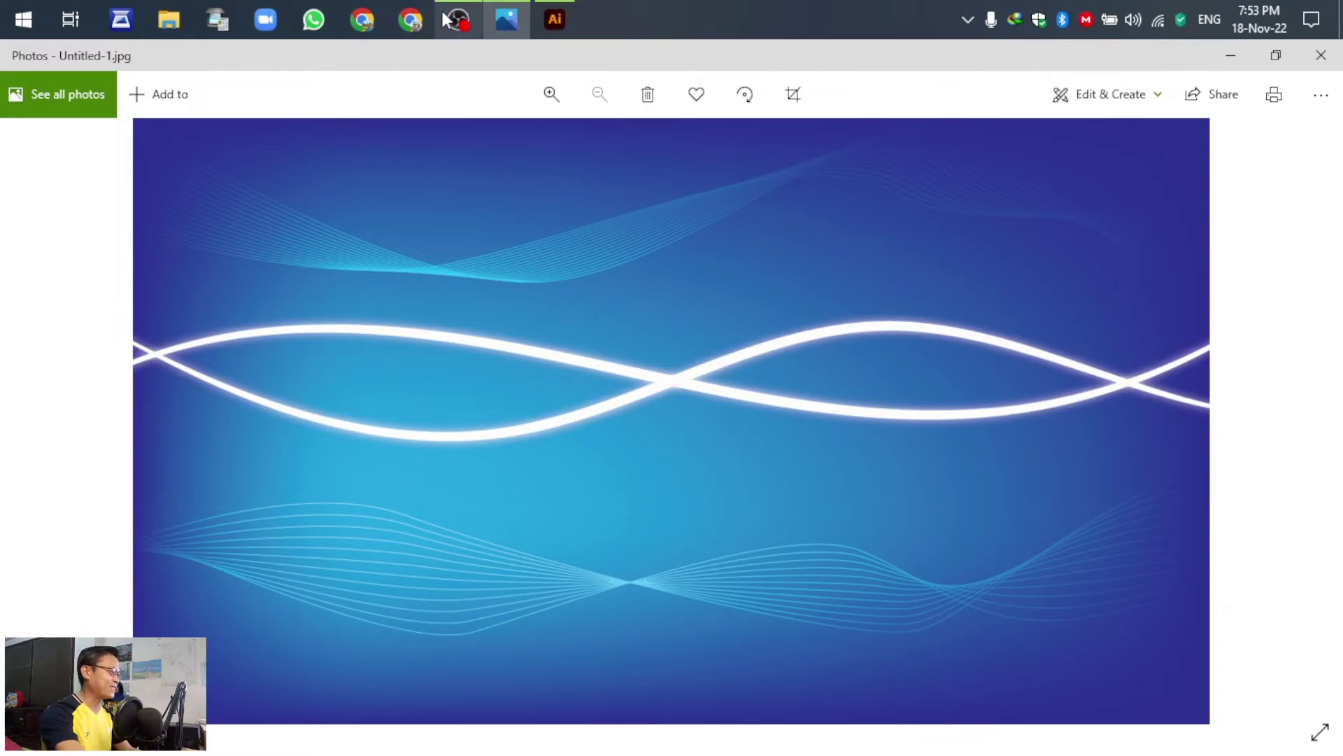
click(554, 16)
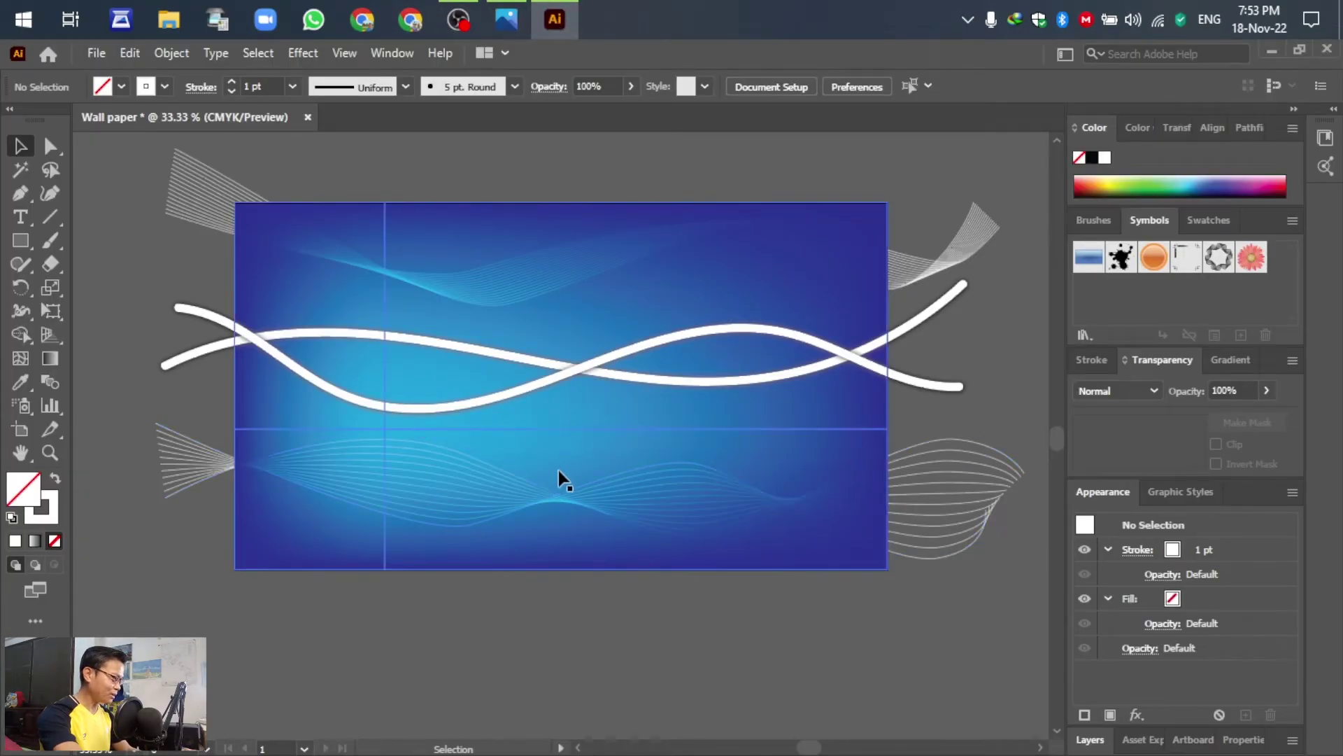
scroll(489, 615, up, 3)
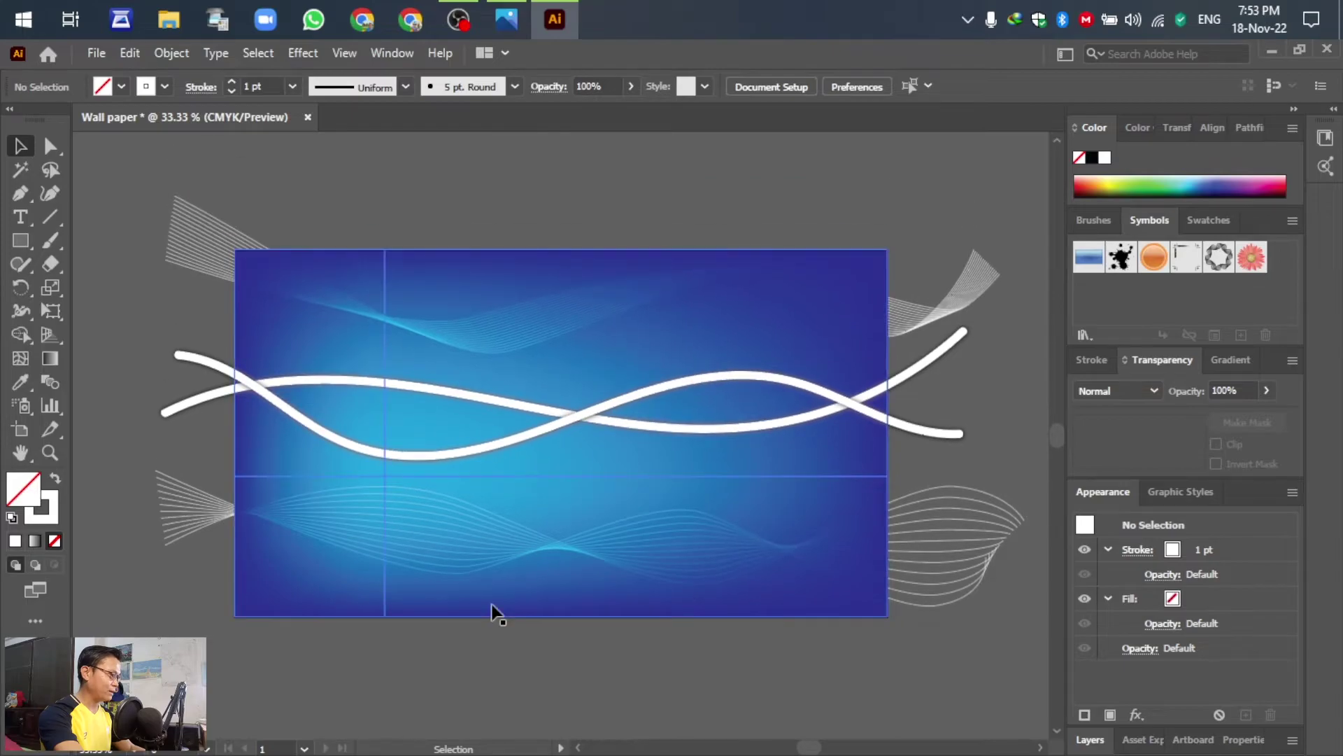
click(506, 18)
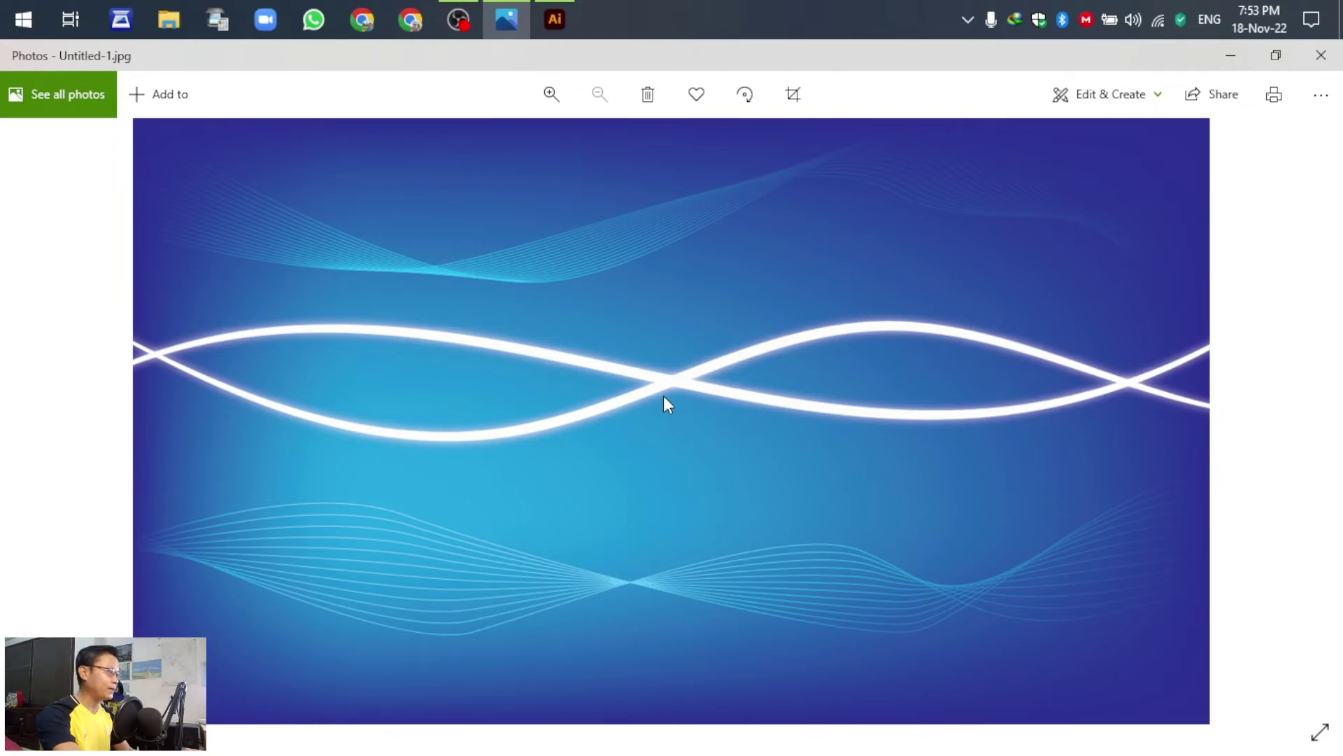
click(555, 19)
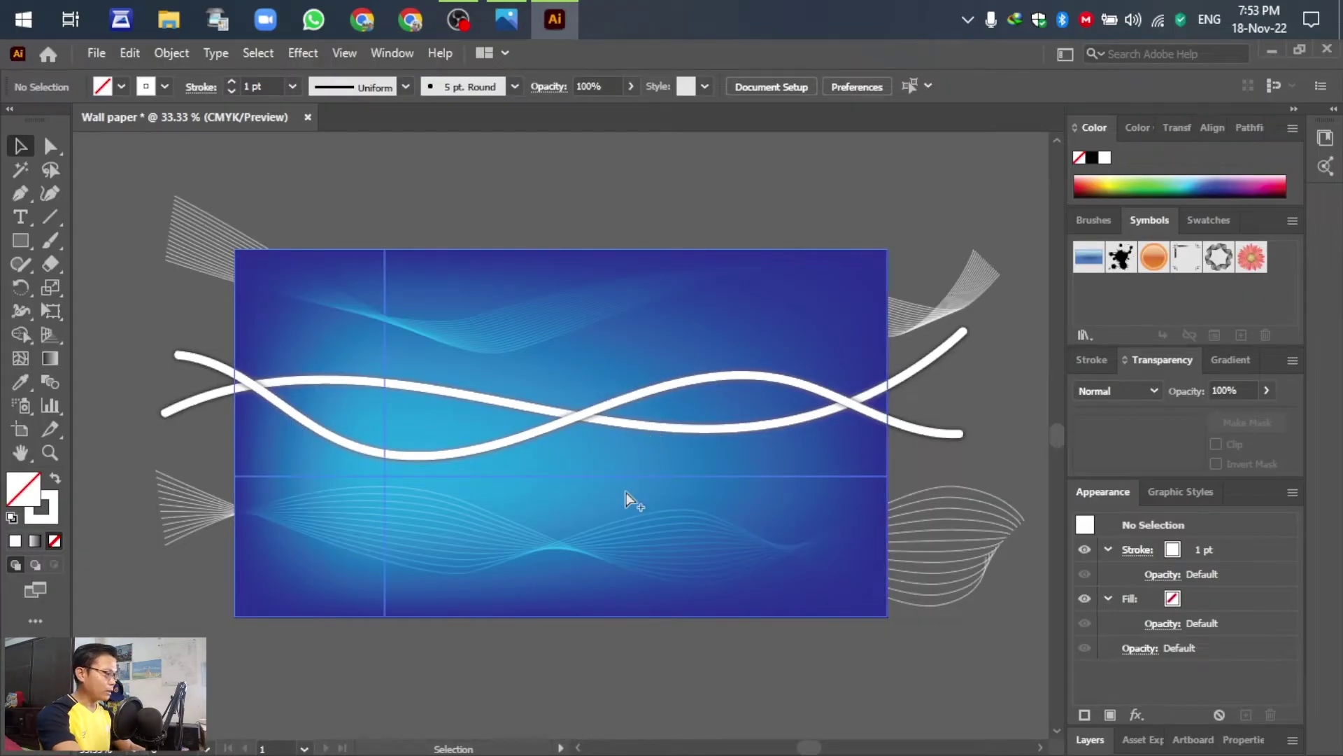
- Draw a 1280 x 720 px rectangle with no fill and no stroke exactly covering the artboard
scroll(627, 493, down, 3)
scroll(671, 521, up, 2)
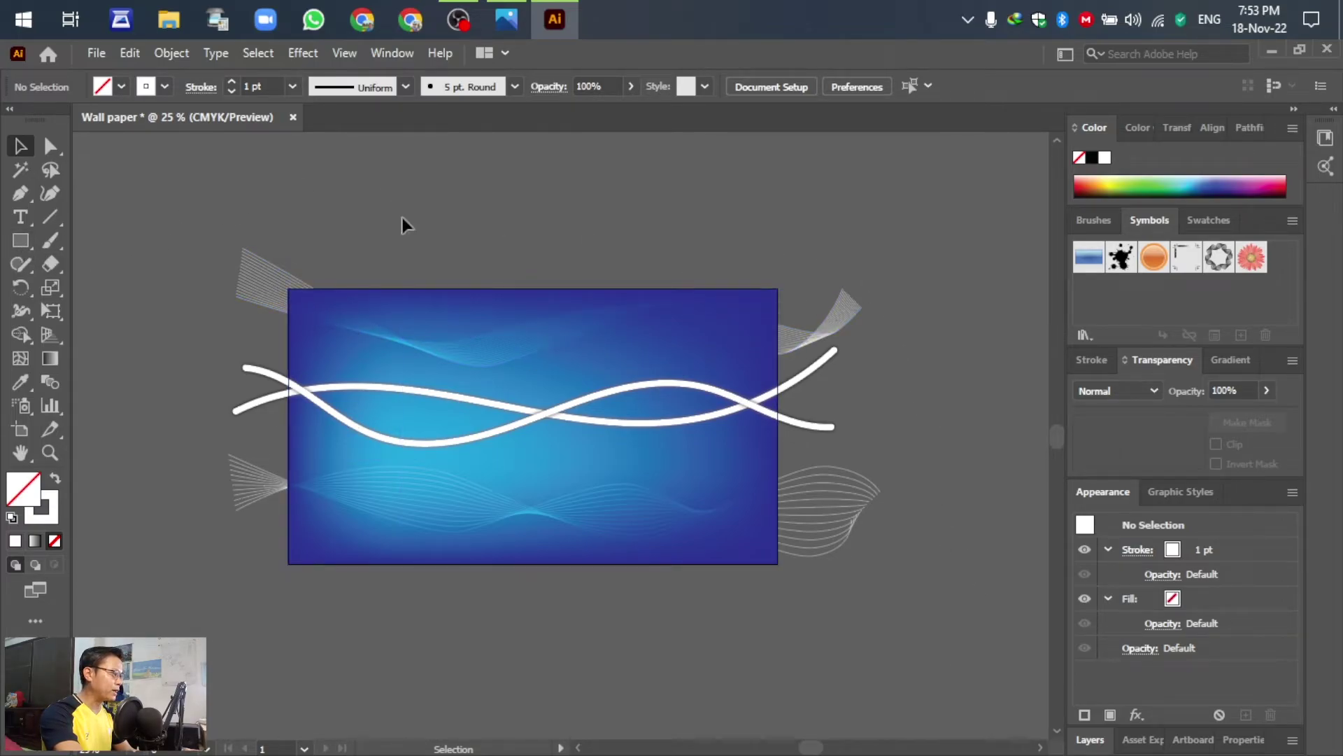
click(21, 241)
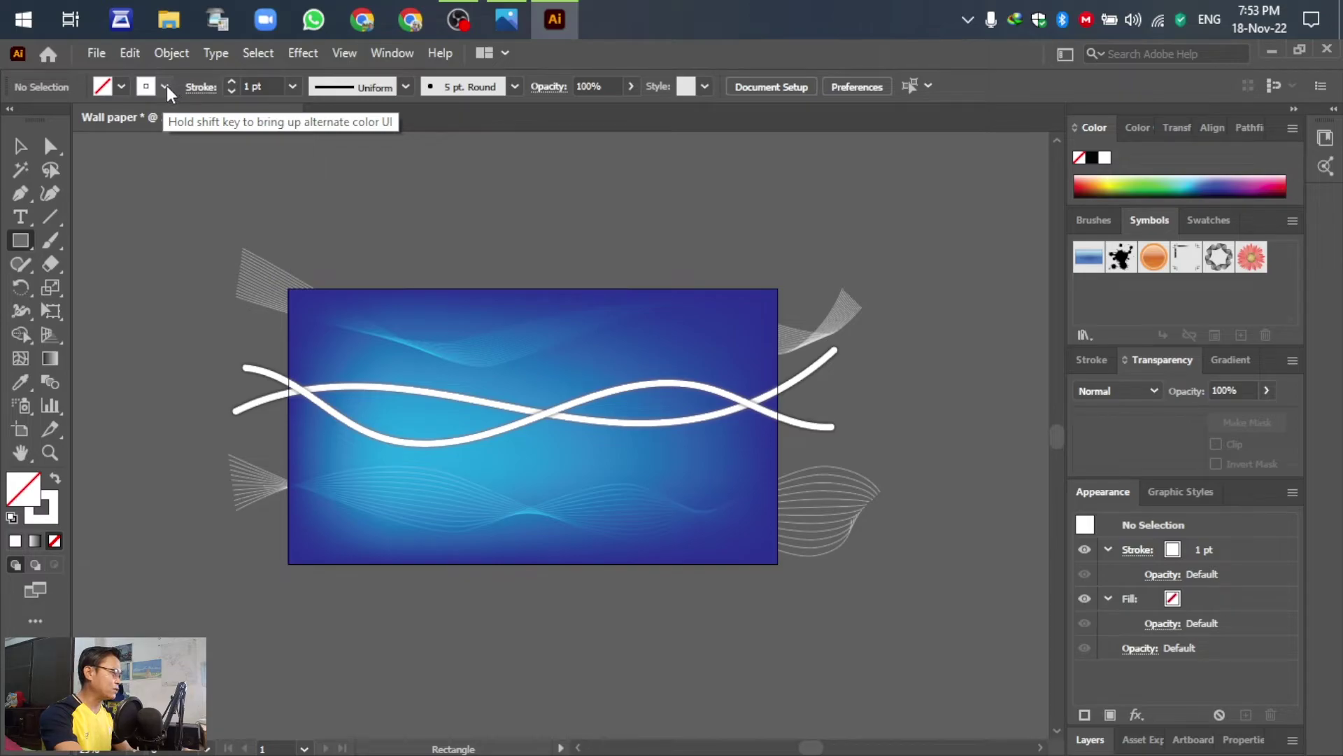
click(165, 86)
click(11, 123)
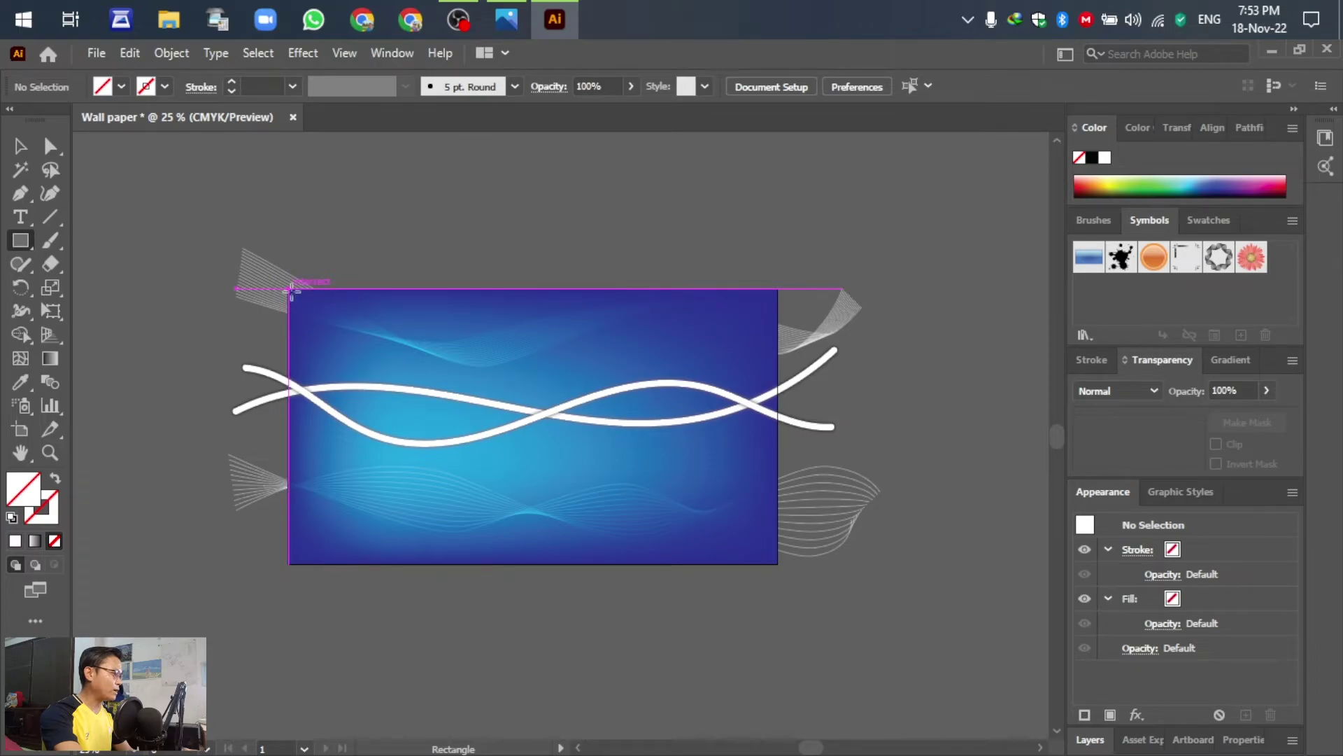
mouse_move(291, 288)
mouse_down()
mouse_move(564, 381)
mouse_move(741, 496)
mouse_move(778, 562)
mouse_up()
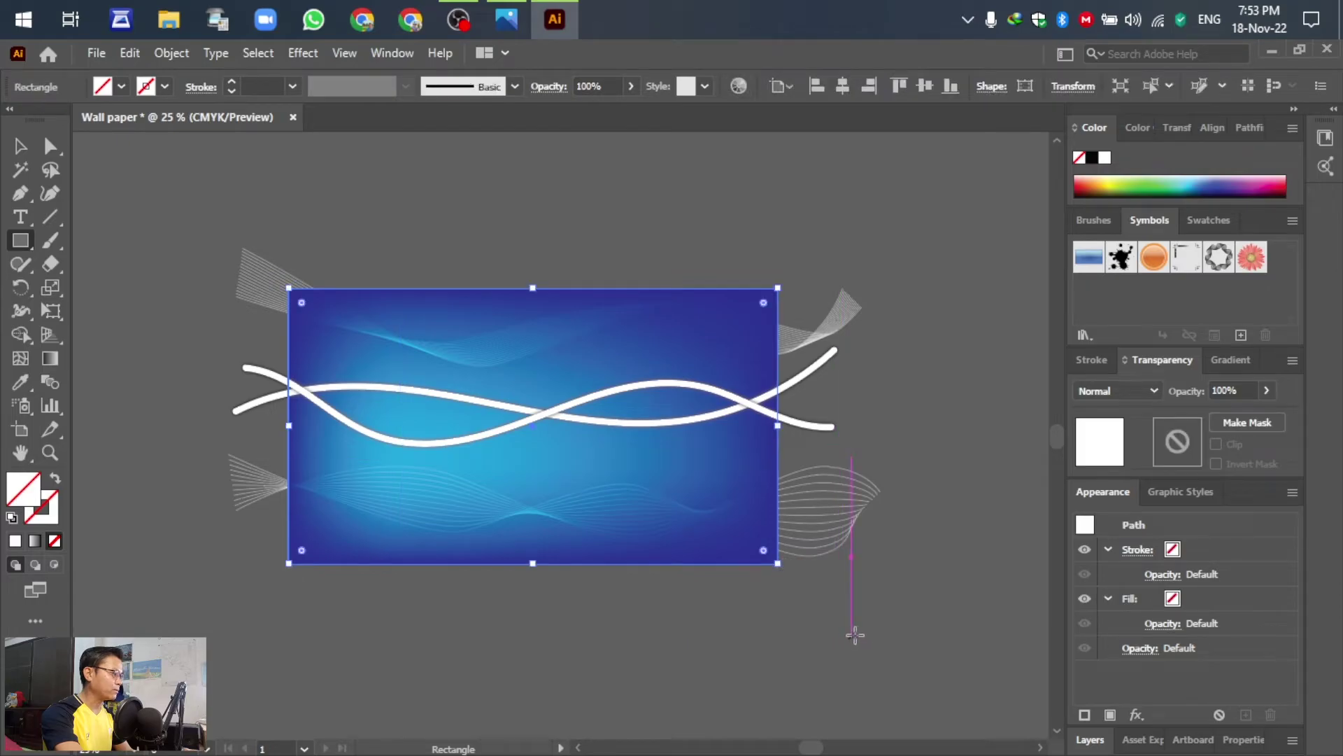
- Select all the artwork and make a clipping mask with the artboard-sized rectangle, leaving nothing selected
click(19, 145)
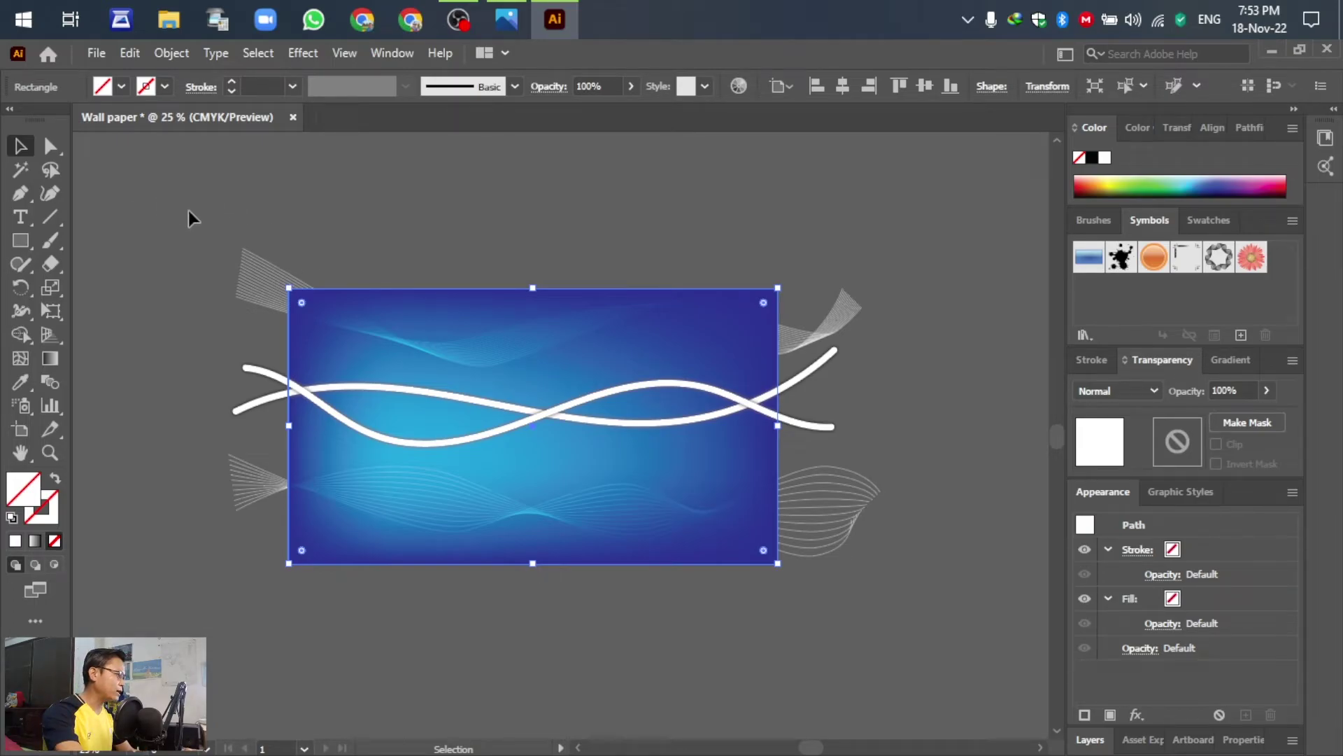
key(ctrl+a)
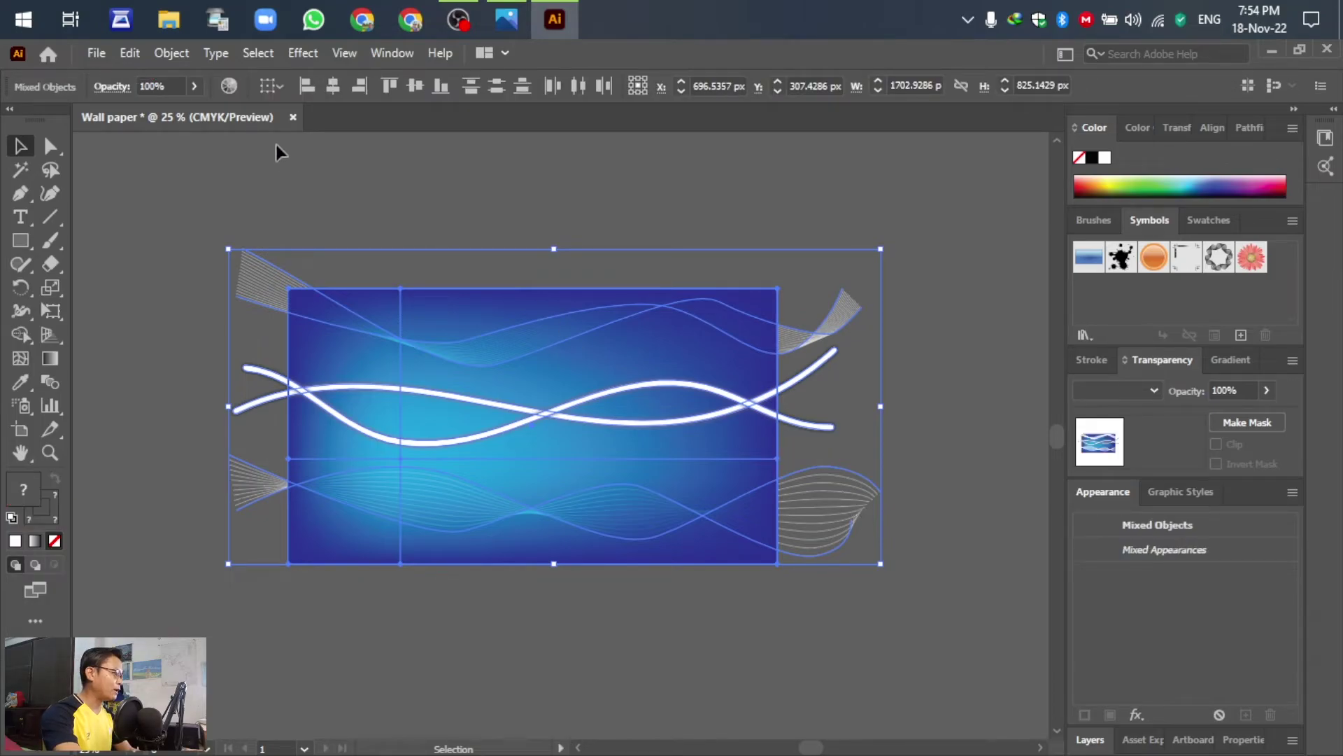
click(170, 53)
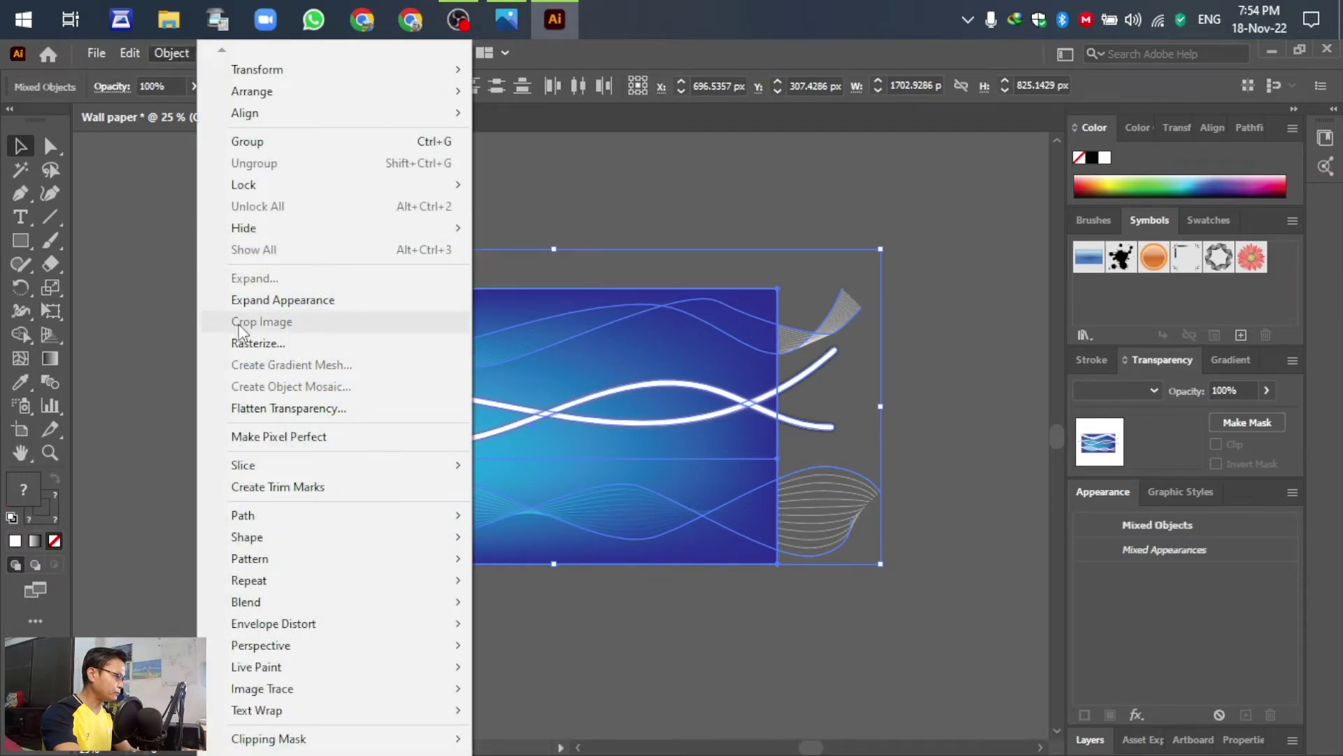
mouse_move(265, 630)
mouse_move(259, 740)
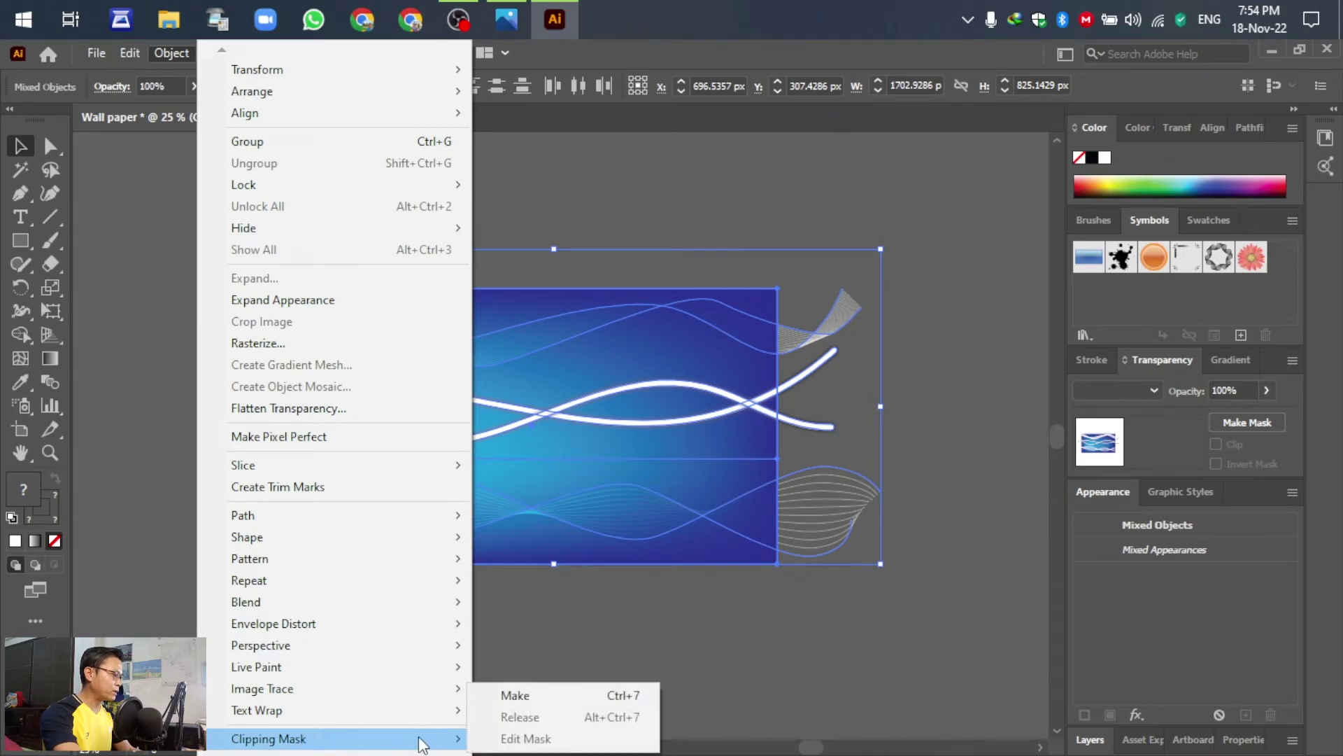
click(536, 694)
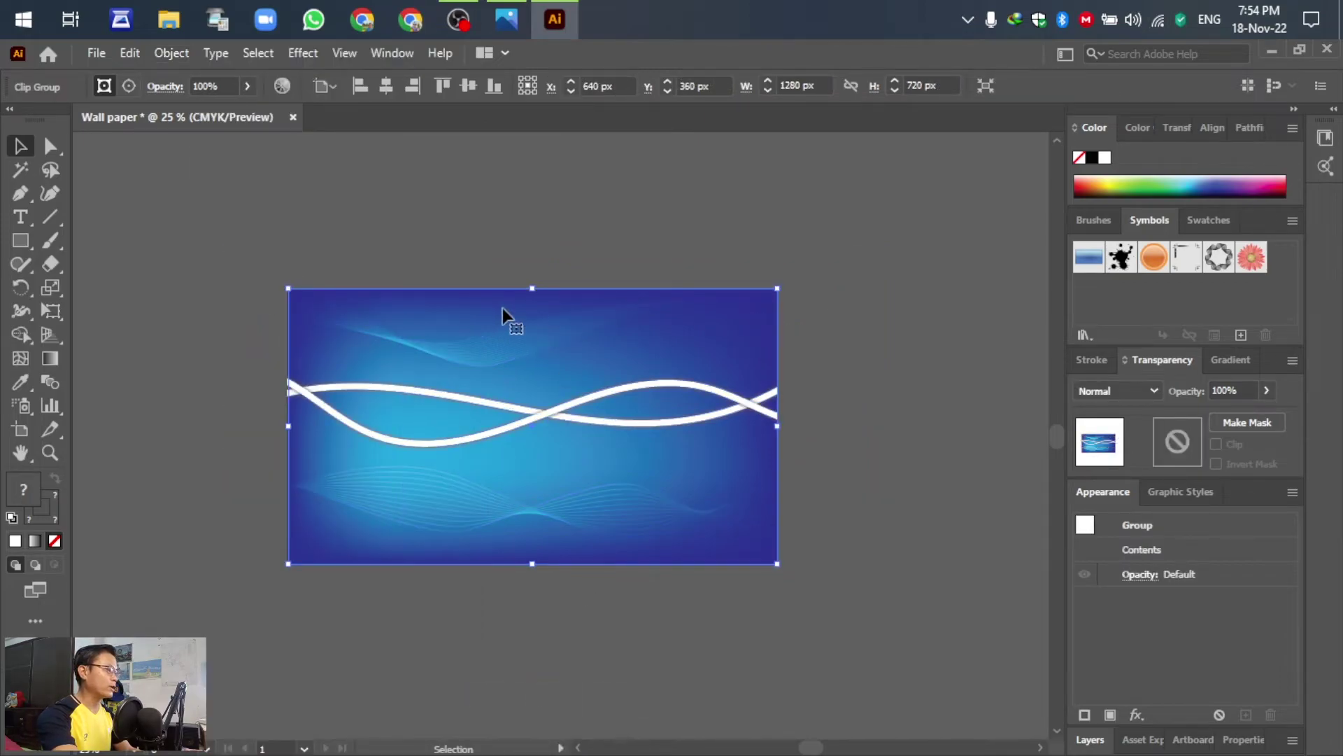
click(725, 201)
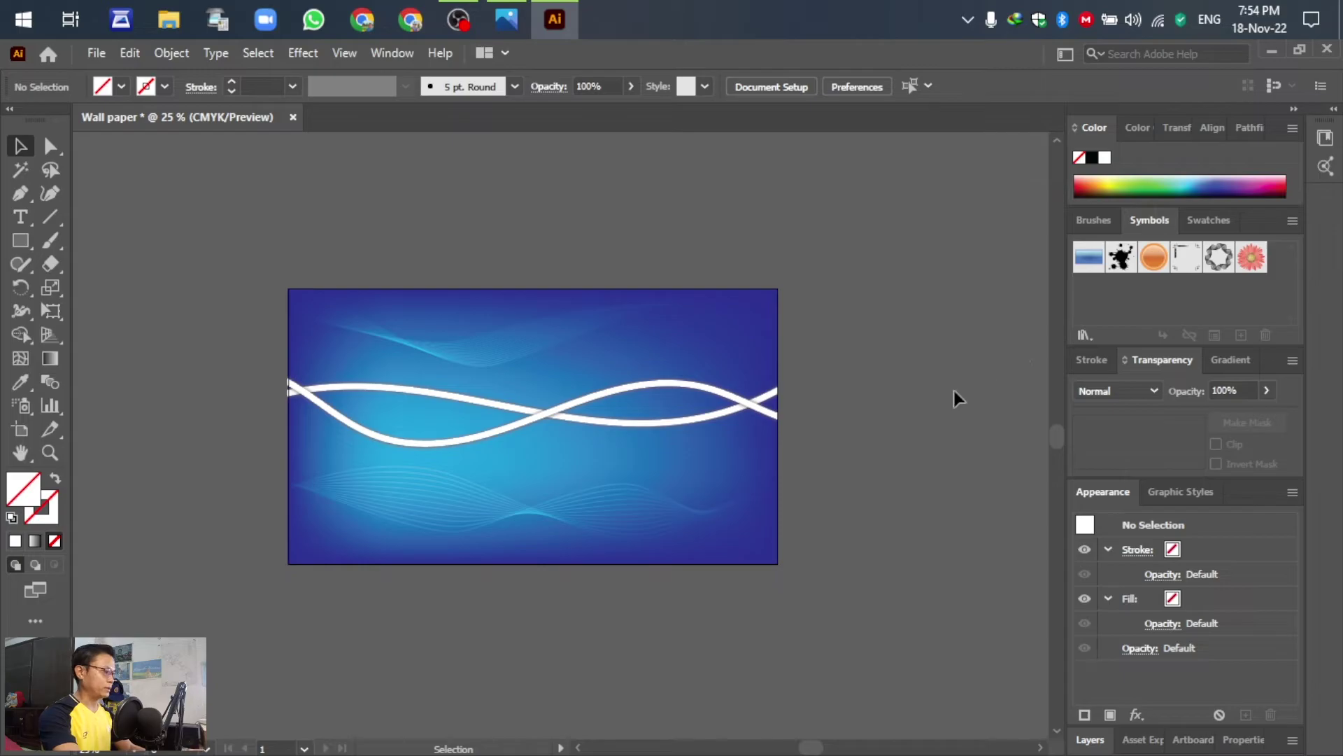
- Set up a JPEG export of the wallpaper to the OBS Studio Data folder, with the file name Wall paper2 .jpg
scroll(562, 421, up, 4)
scroll(561, 408, down, 5)
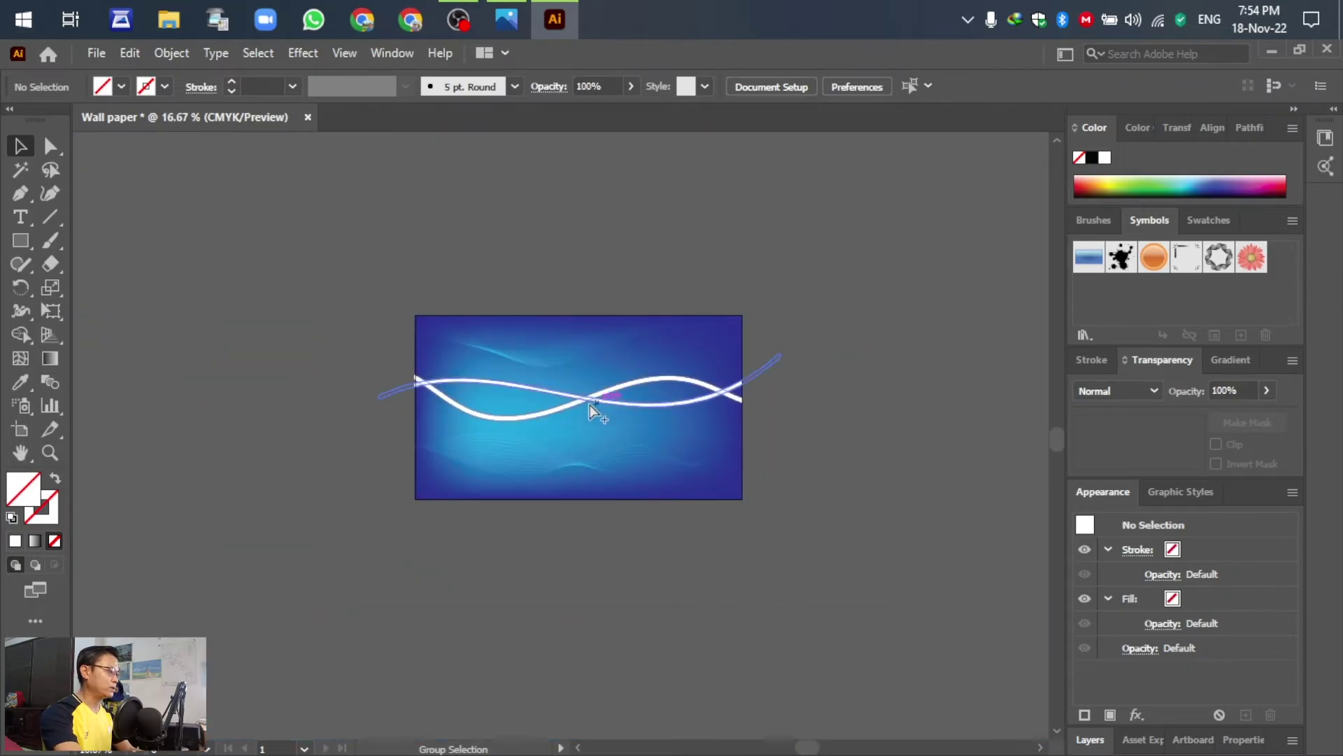
scroll(740, 373, up, 1)
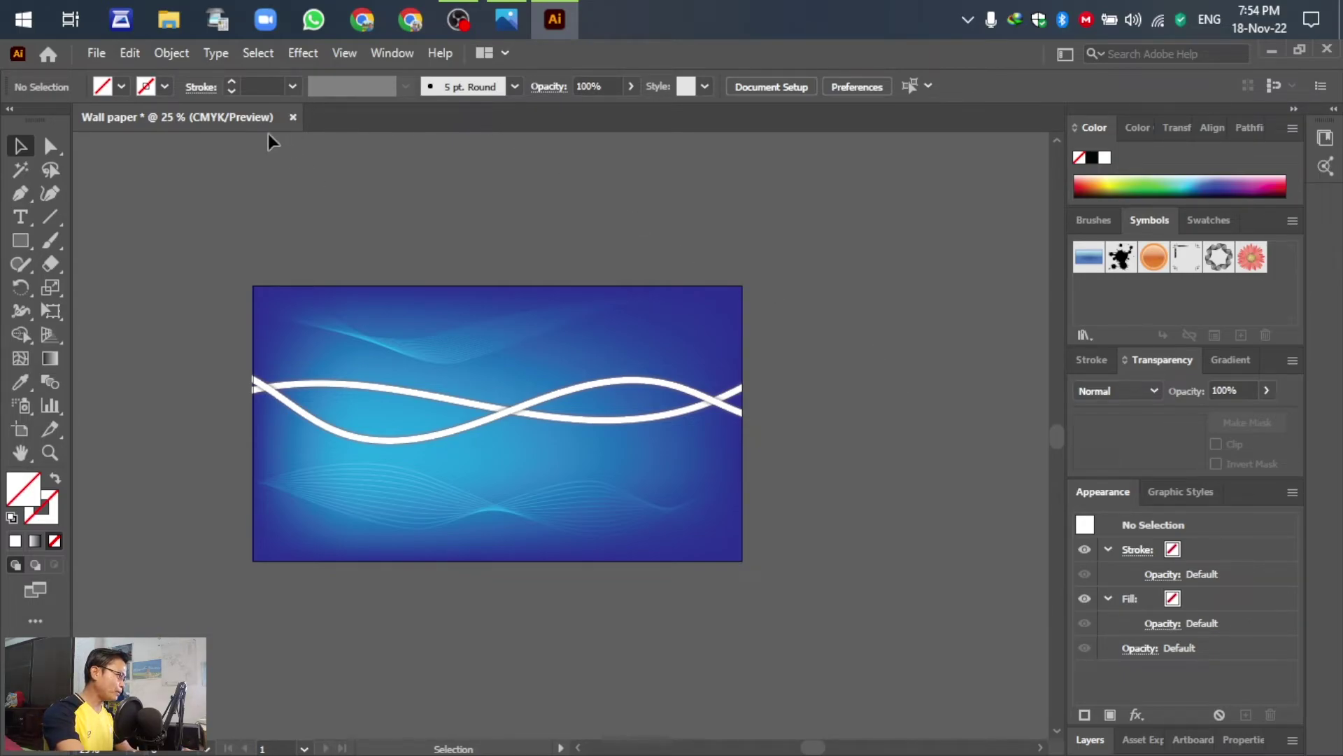
click(96, 53)
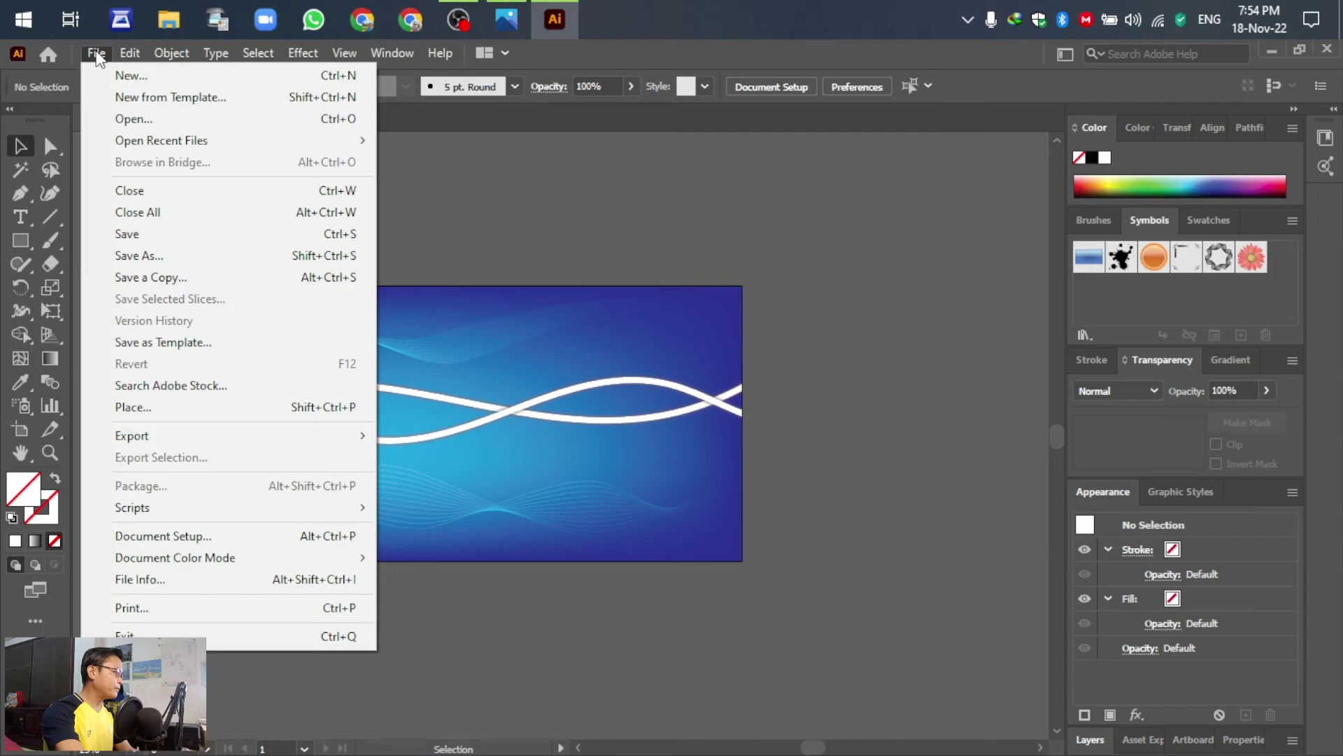
mouse_move(145, 434)
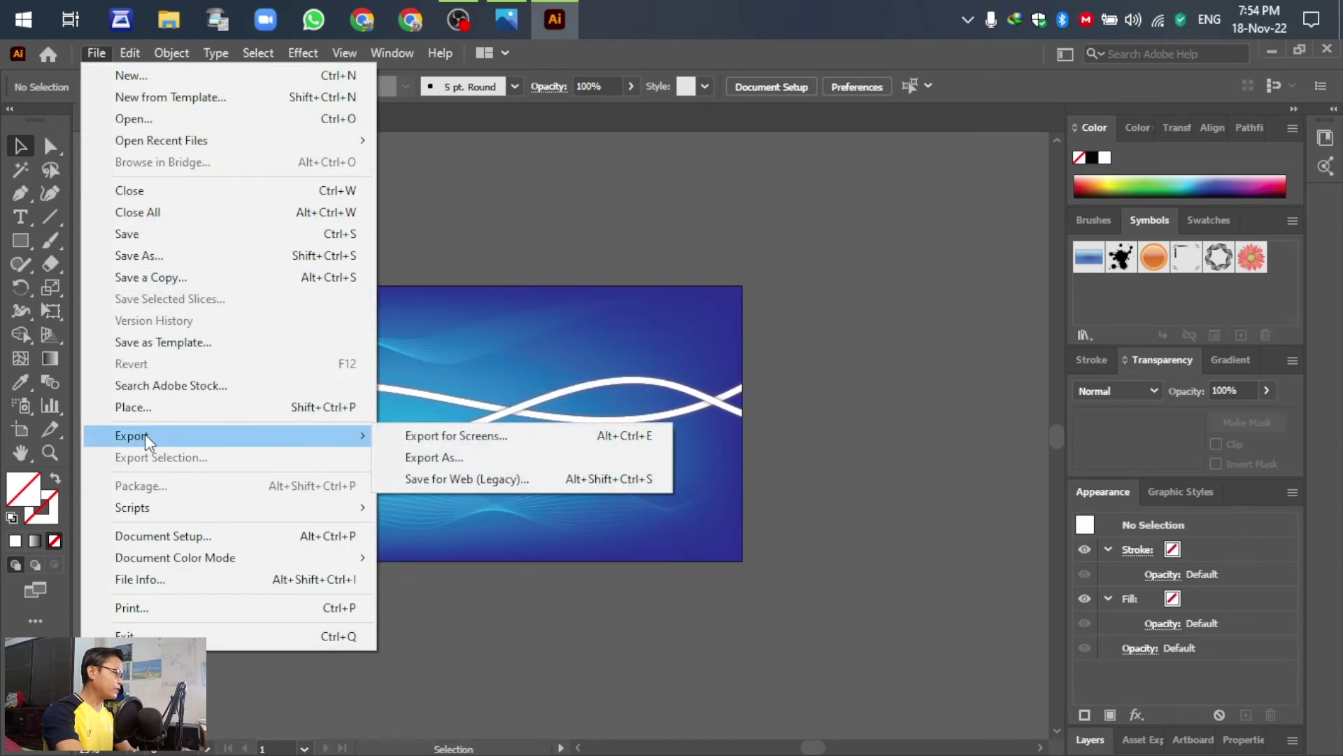
click(449, 463)
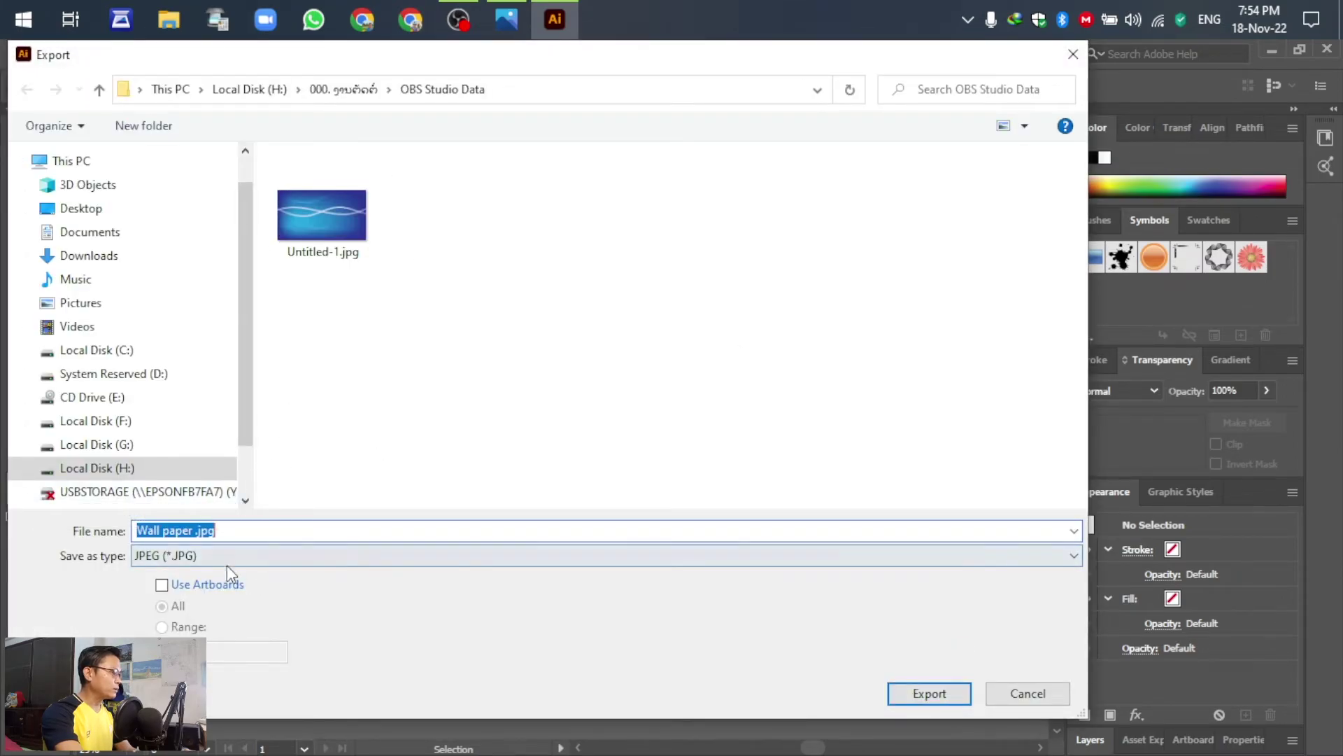
click(195, 530)
key(BackSpace)
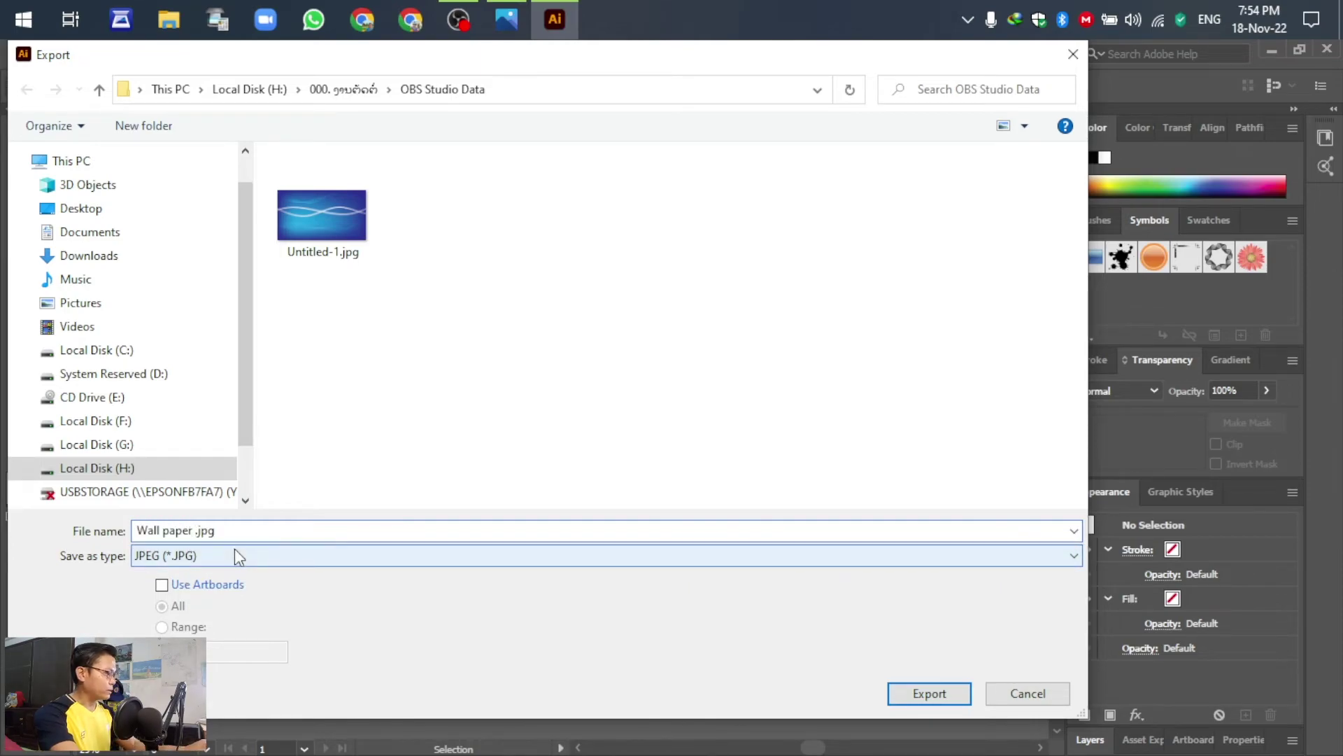
text(2)
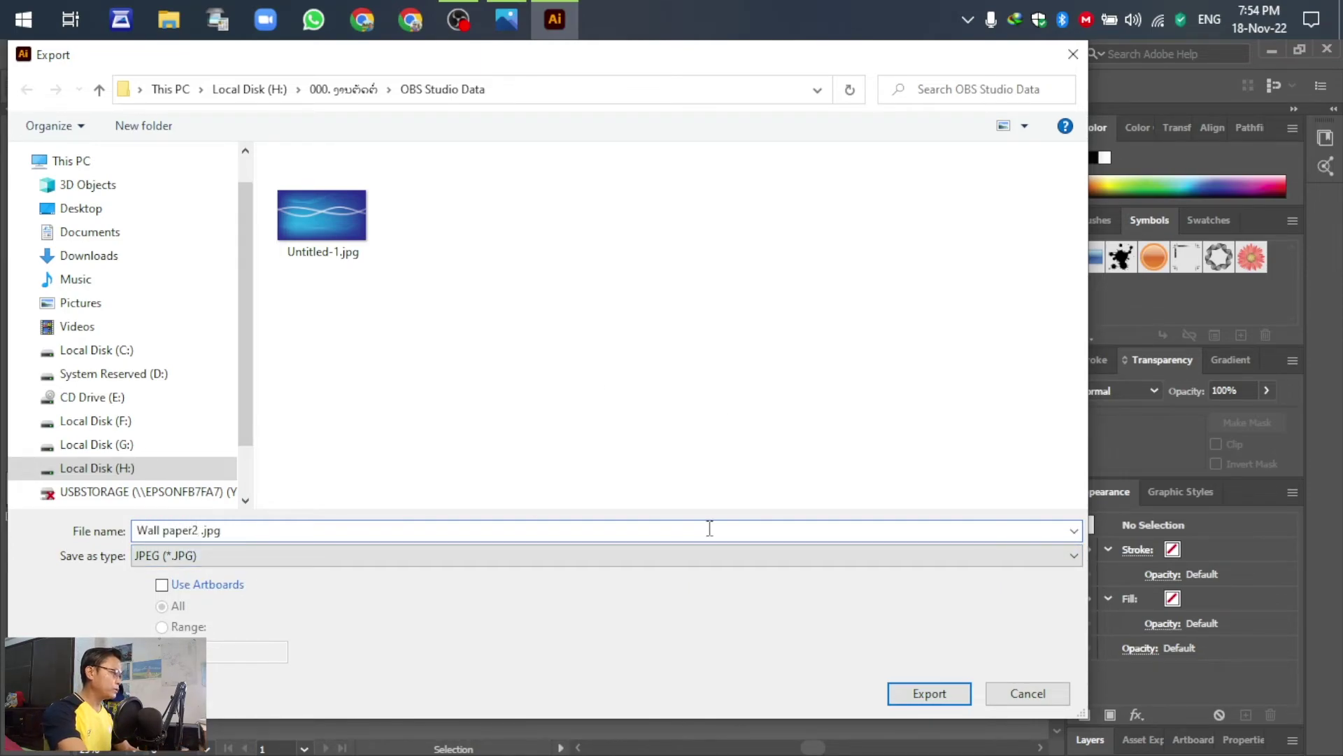
click(185, 556)
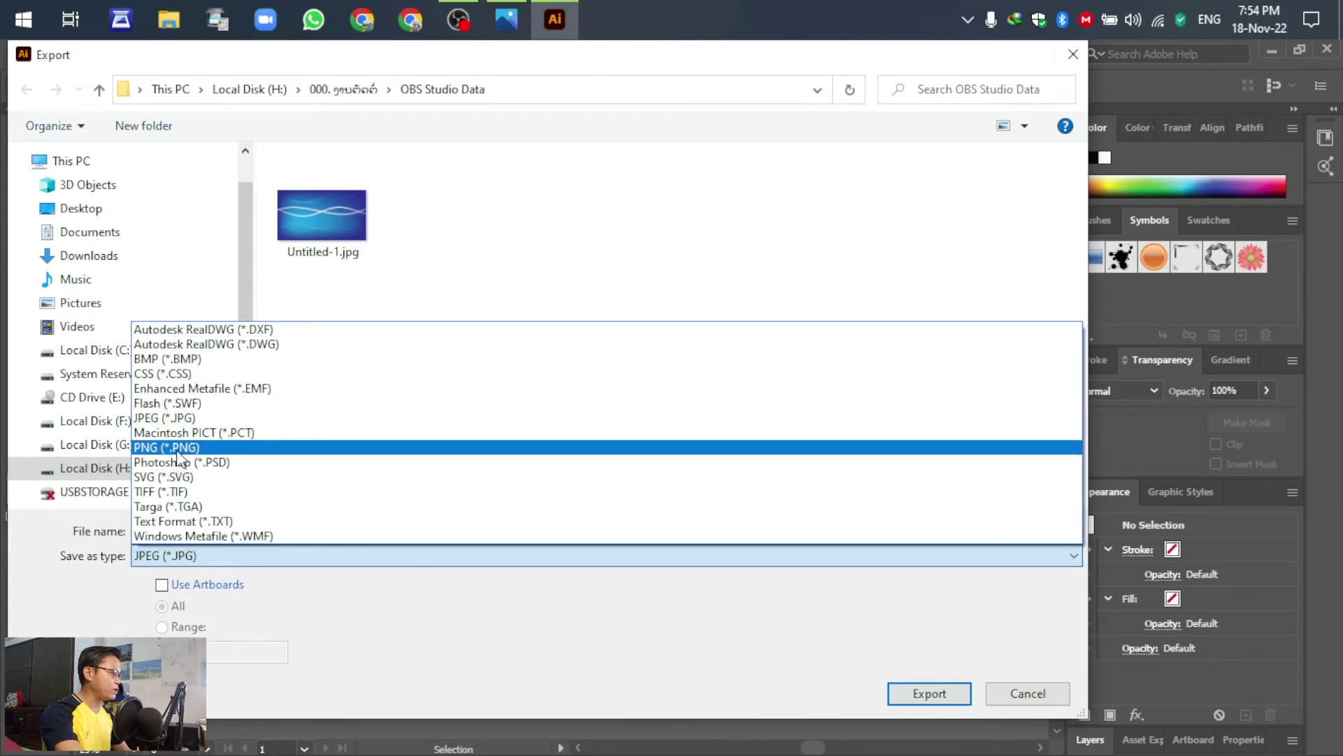
click(572, 206)
click(230, 533)
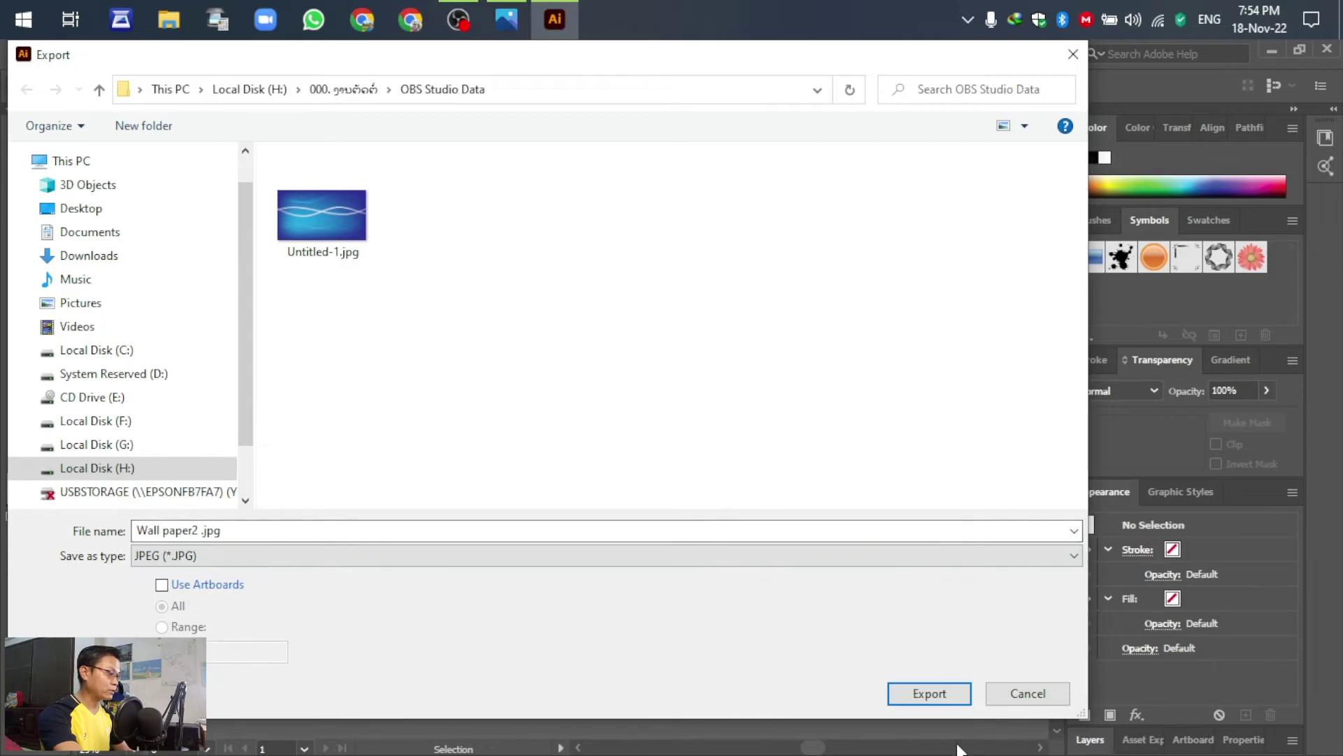
- Export the wallpaper as a CMYK JPEG at maximum quality 10 and Screen (72 ppi) resolution
click(942, 694)
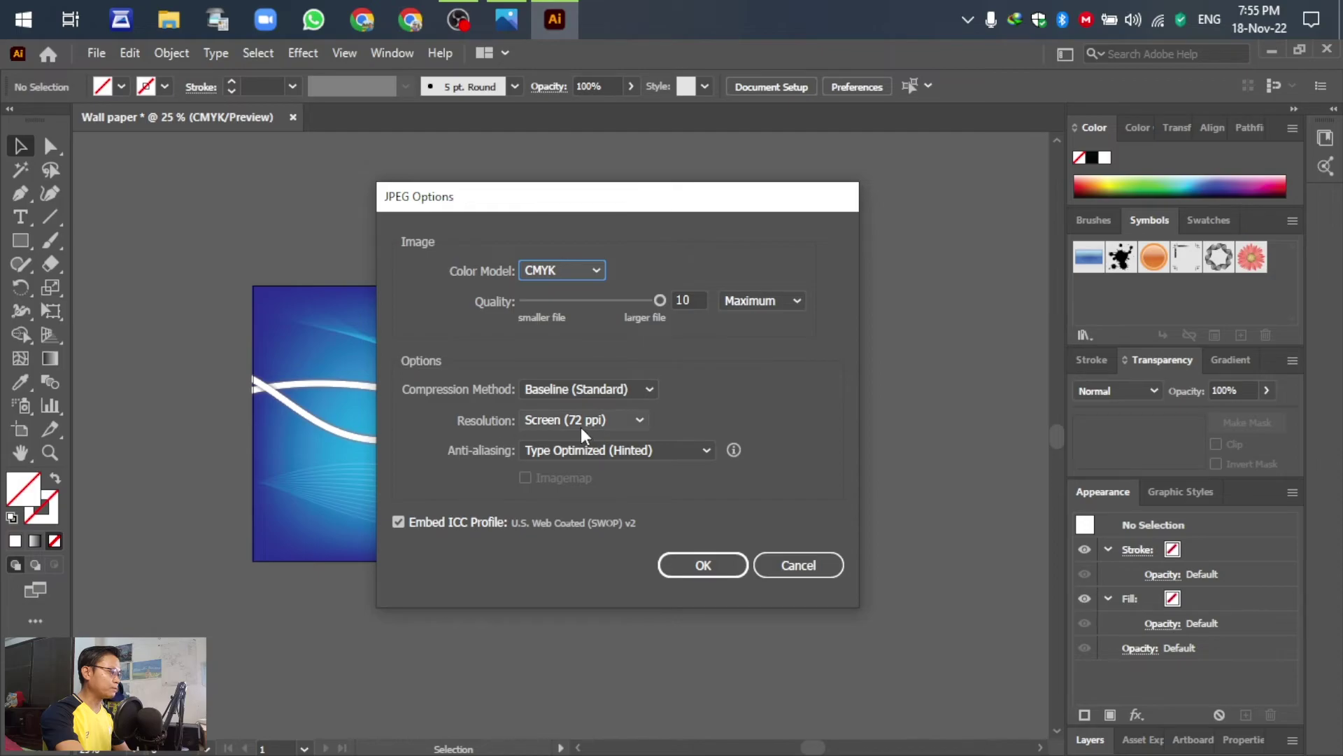
click(634, 420)
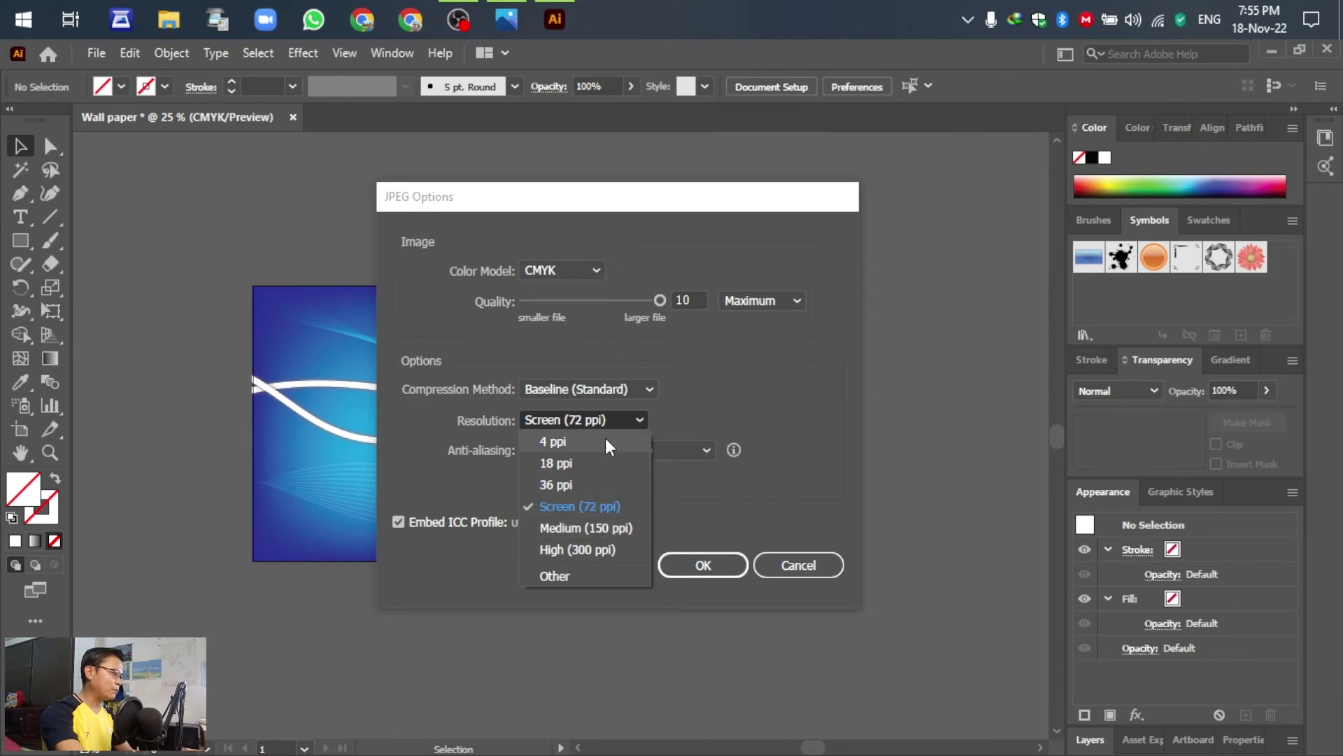
click(820, 377)
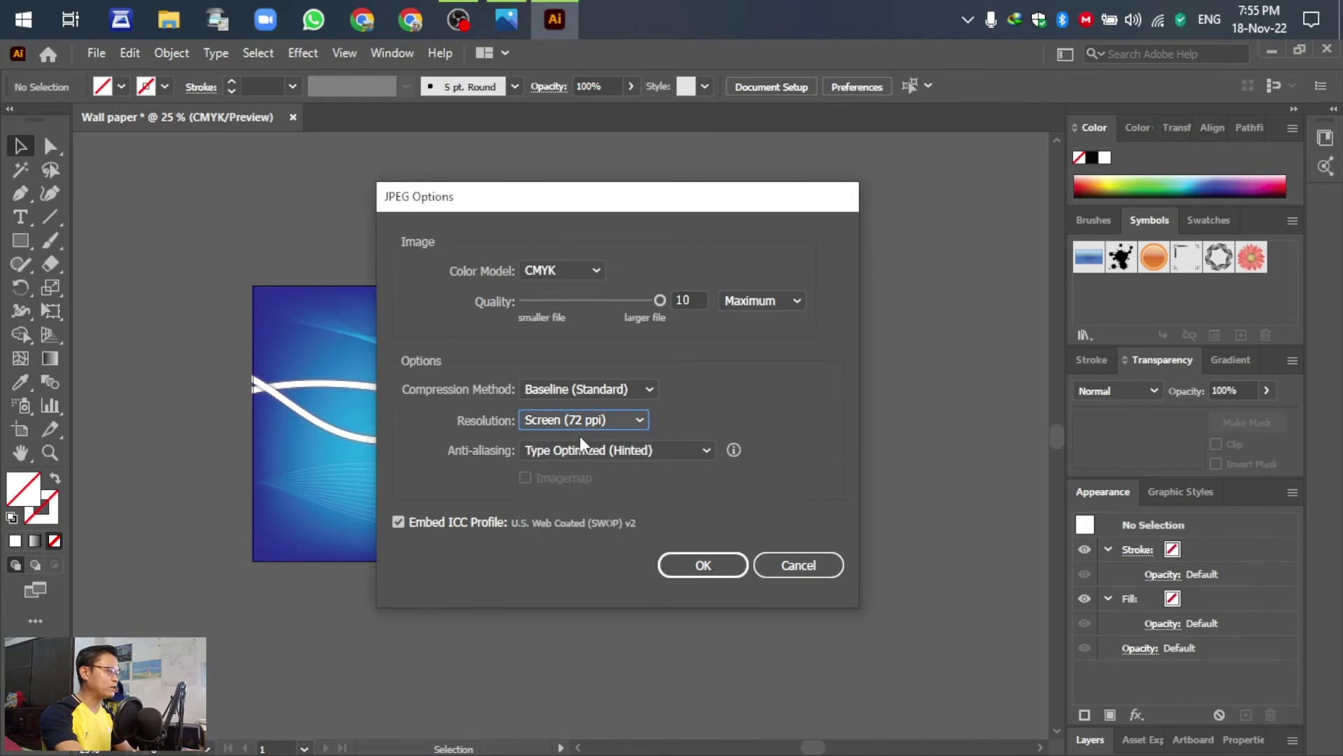
click(704, 564)
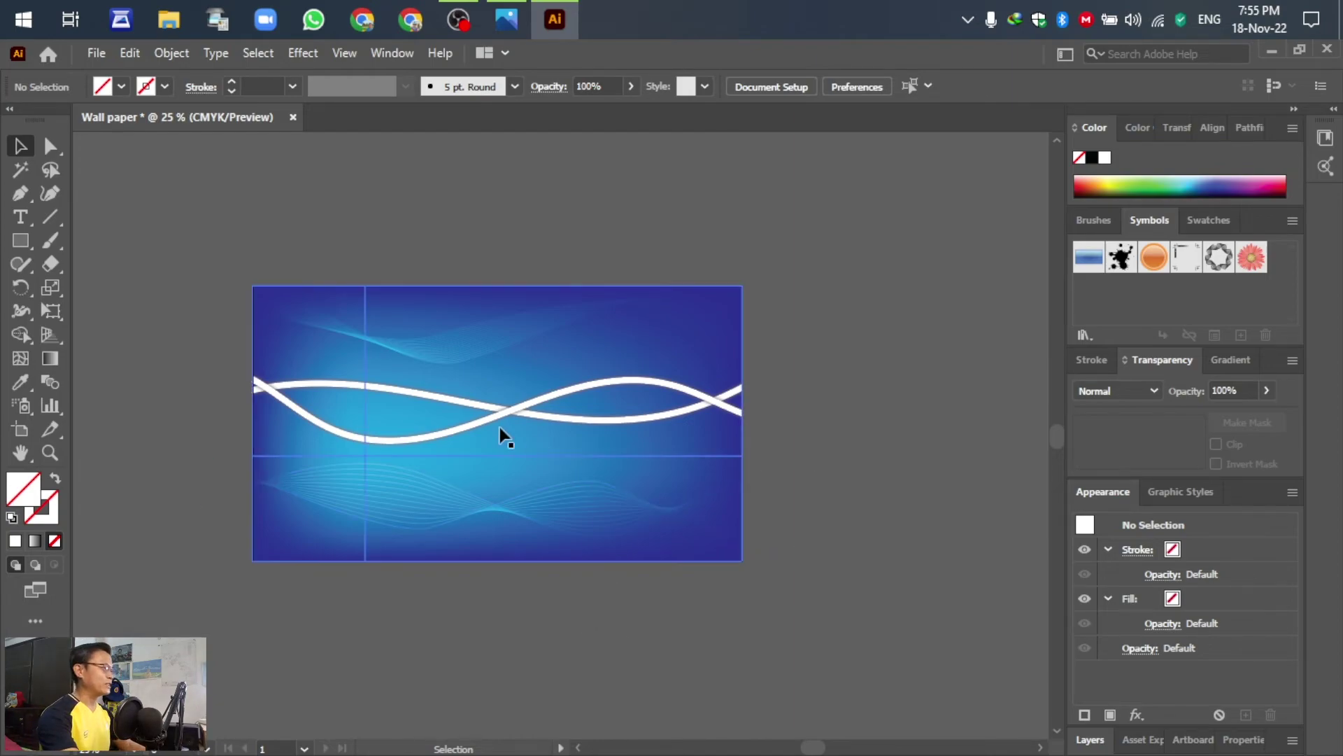
- Switch to File Explorer and open the exported Wall paper2 .jpg from the OBS Studio Data folder on Local Disk (H:)
click(168, 25)
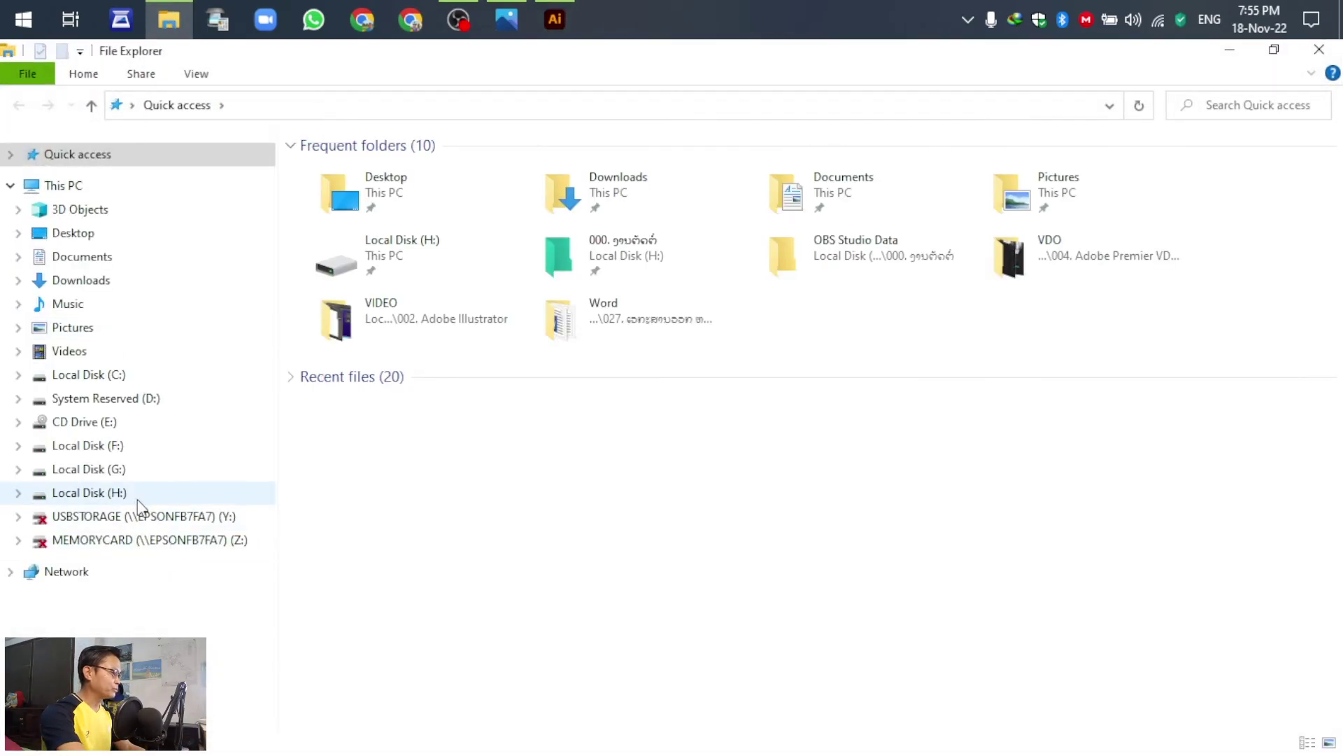
click(136, 494)
double_click(360, 148)
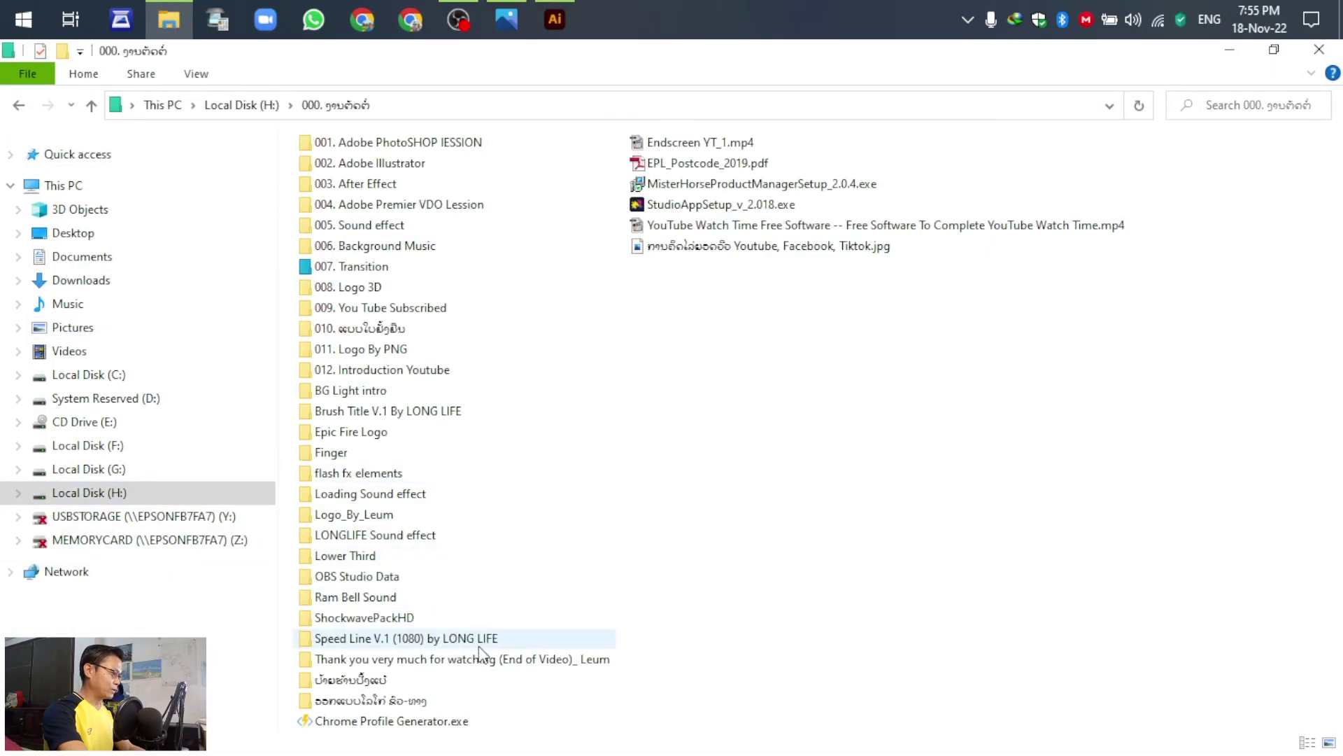
double_click(361, 574)
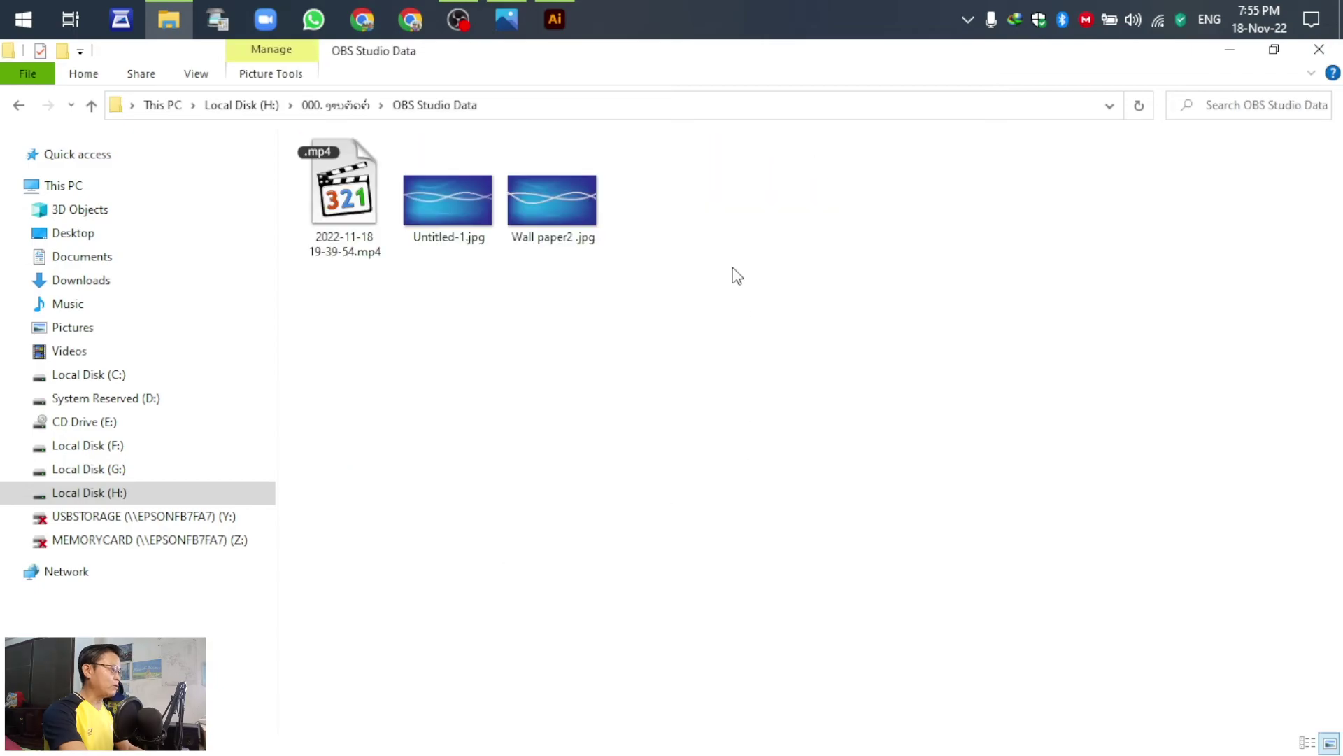
click(550, 192)
double_click(550, 193)
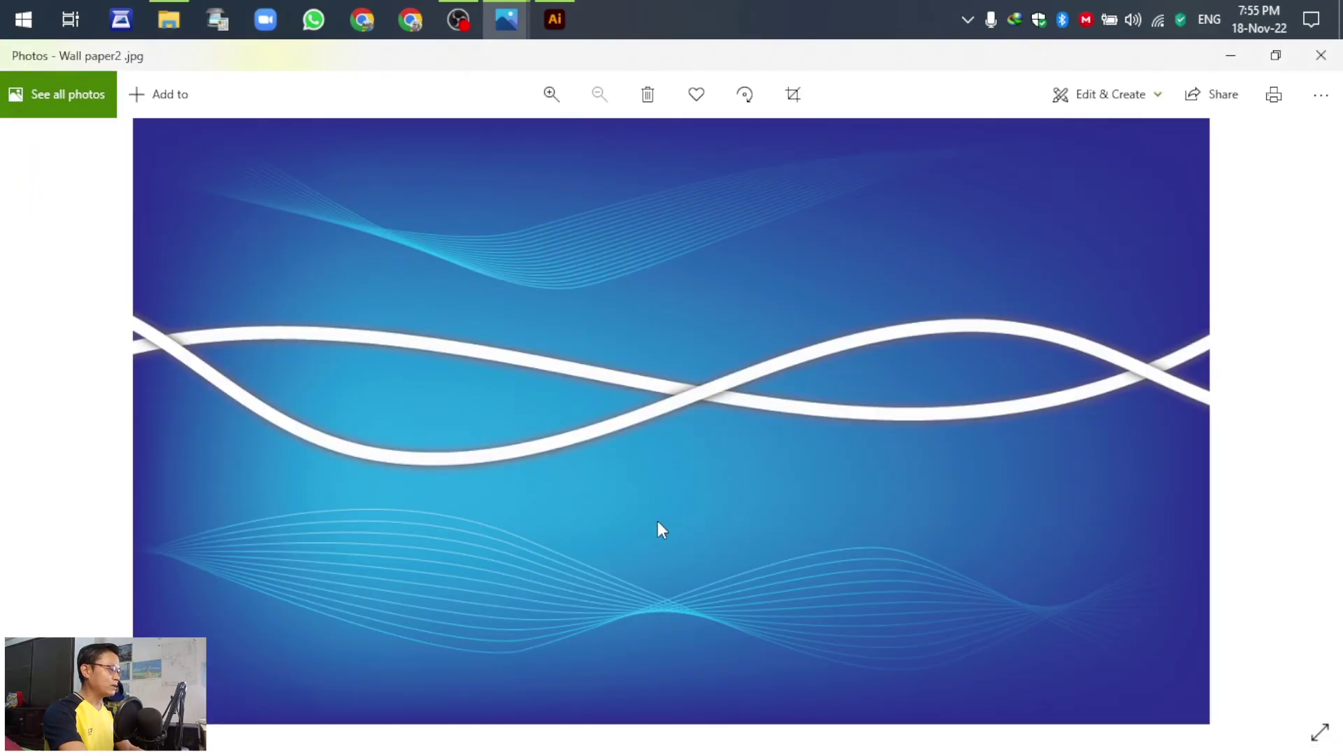
- Compare Wall paper2 .jpg with Untitled-1.jpg in Photos, close Photos and File Explorer, and return to Illustrator
click(25, 413)
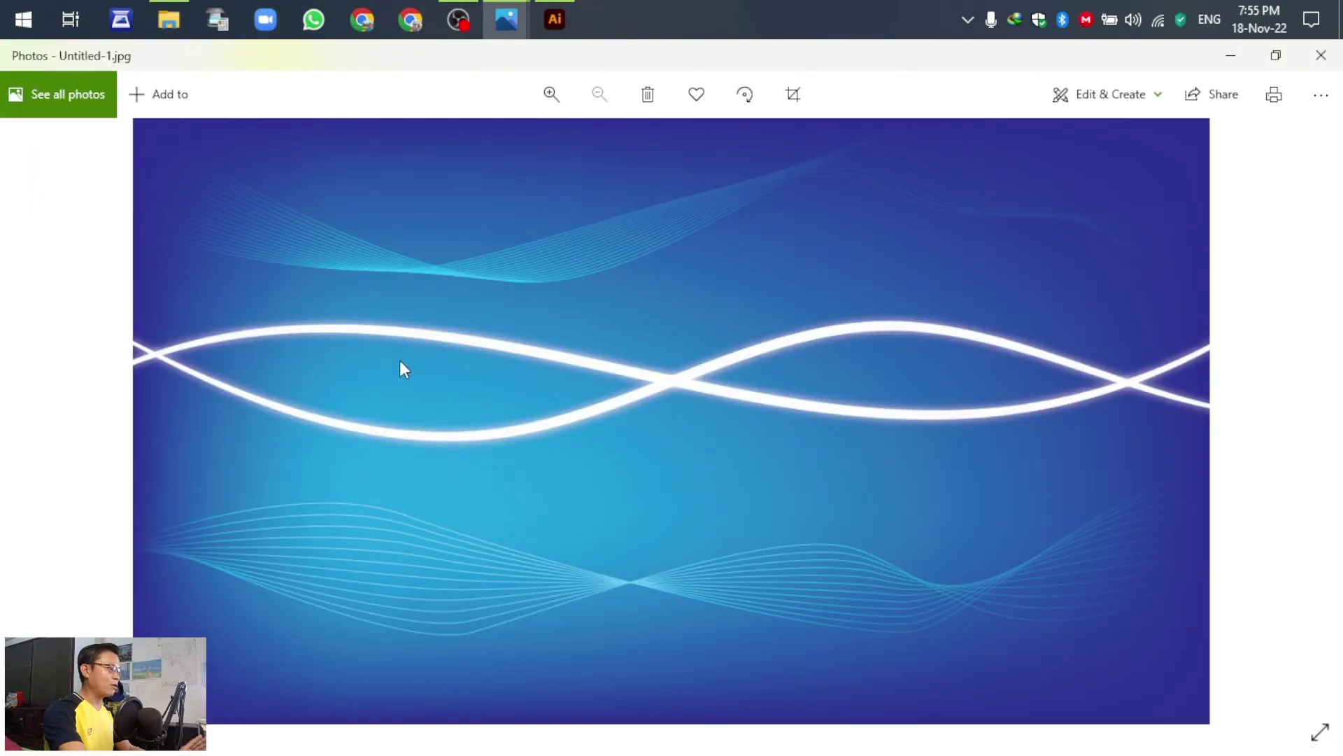
click(1321, 412)
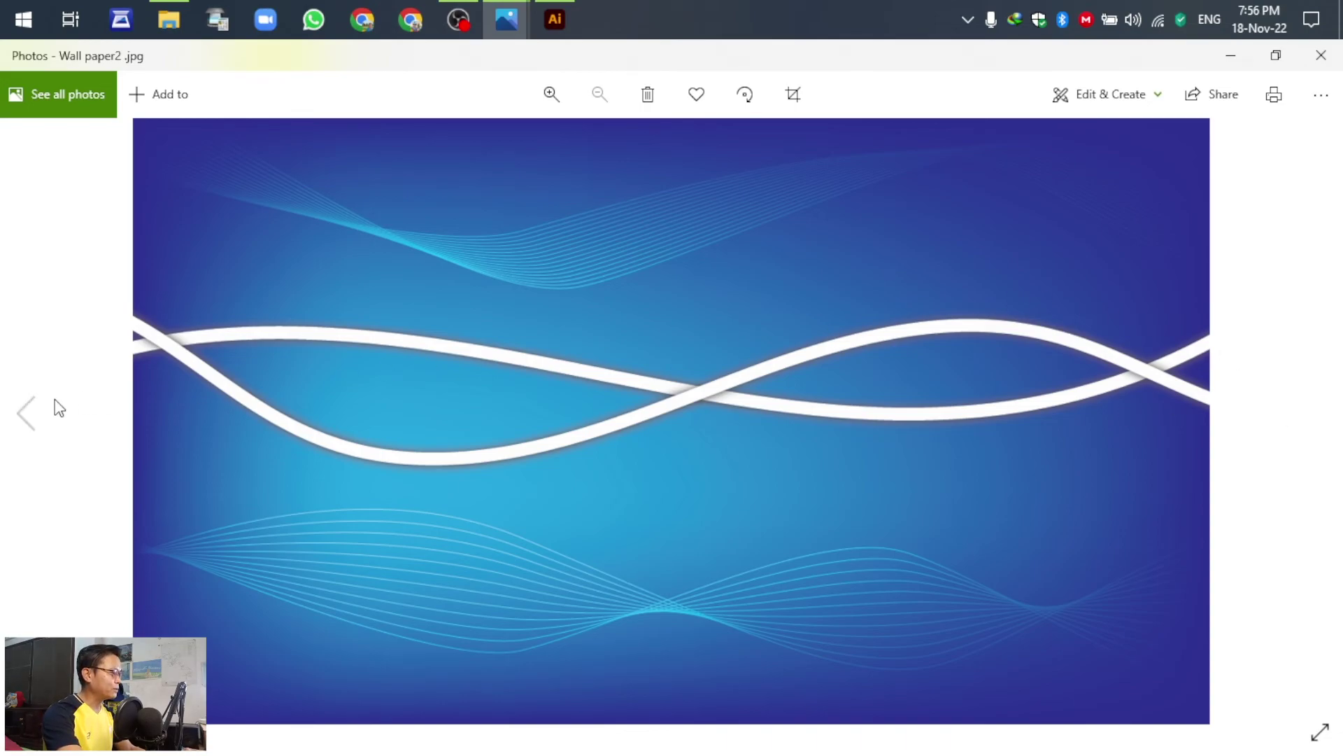
click(25, 412)
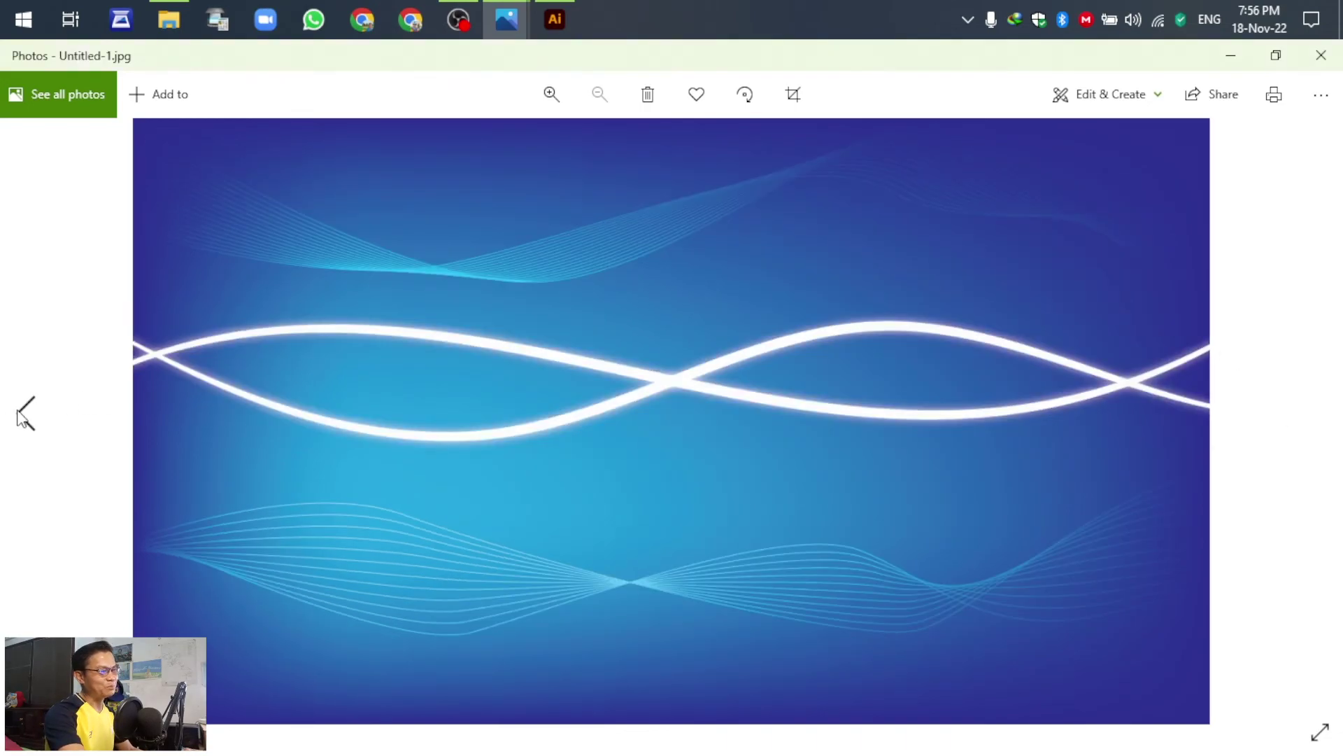
click(1315, 419)
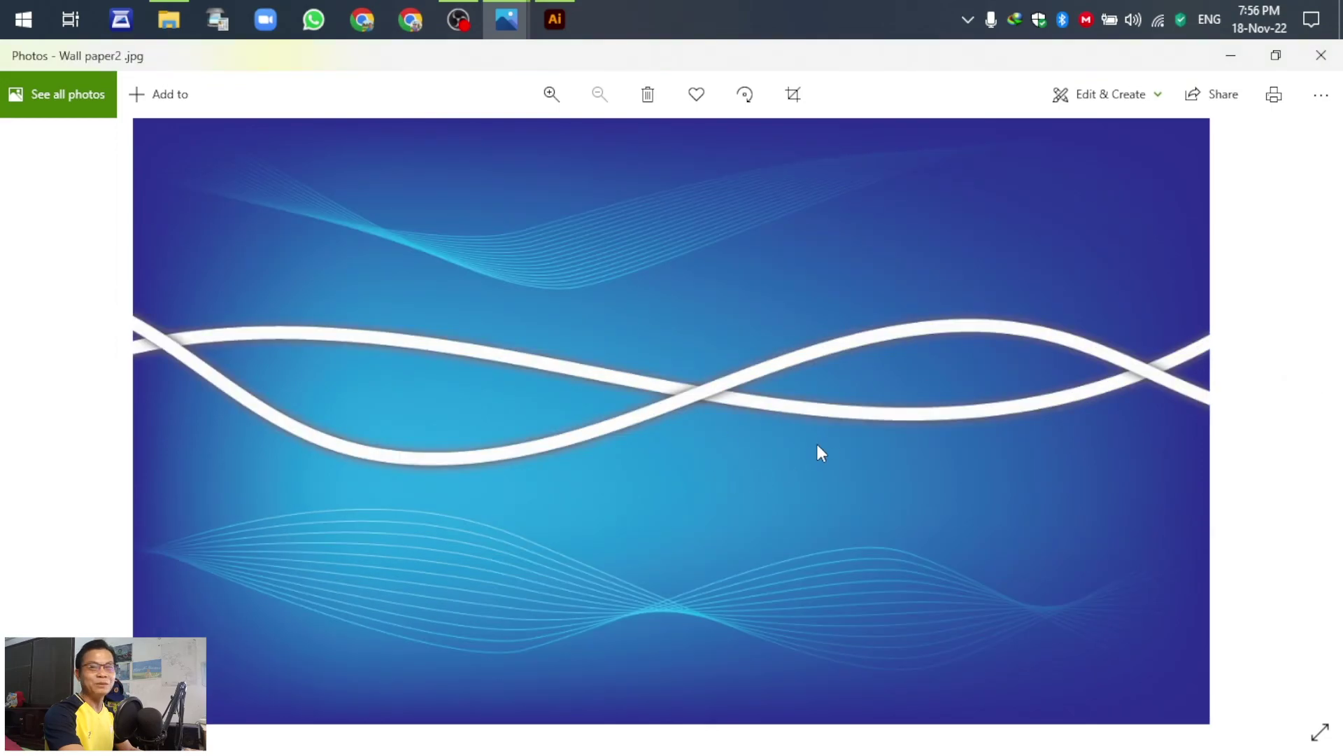
click(1322, 56)
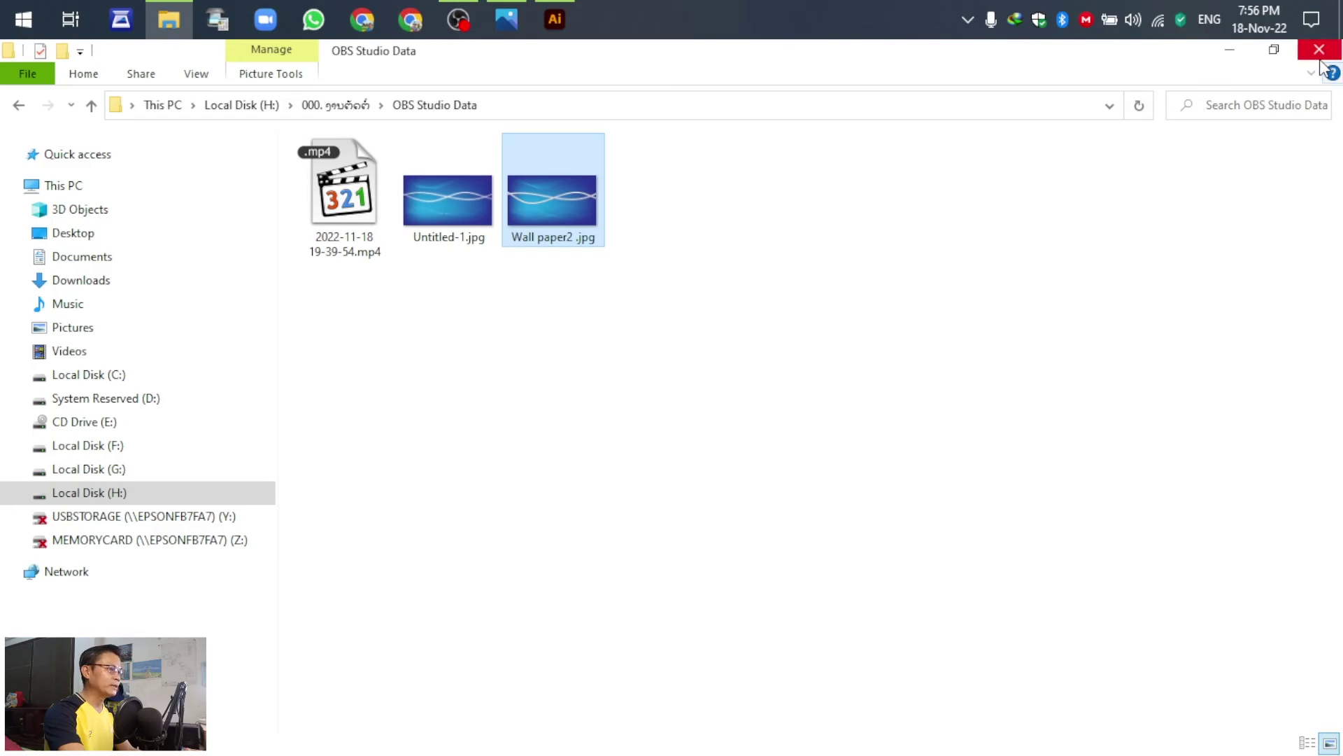
click(1322, 54)
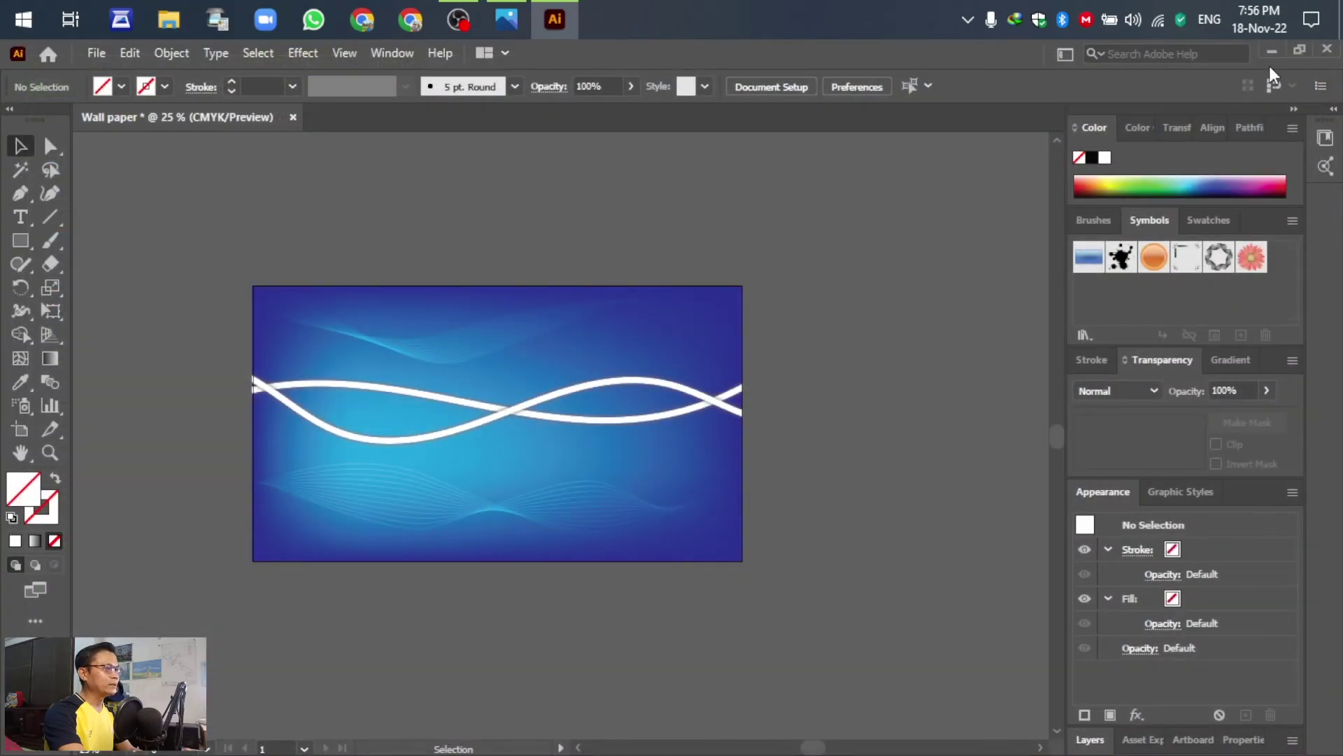